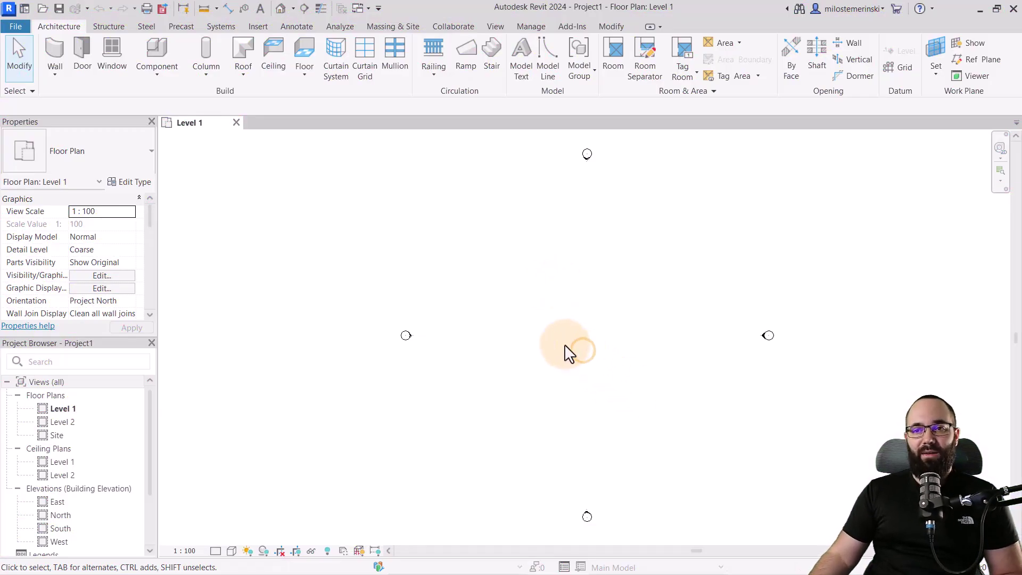
Step: Start a Storefront wall with its top constraint set to Up to level: Level 2
middle_click_drag(569, 352, 416, 357)
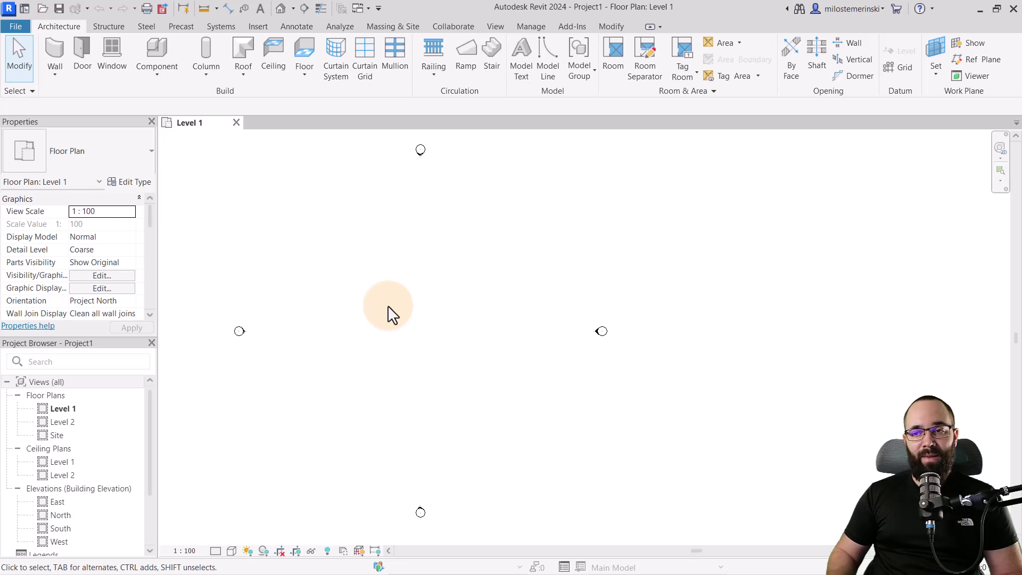
left_click(55, 50)
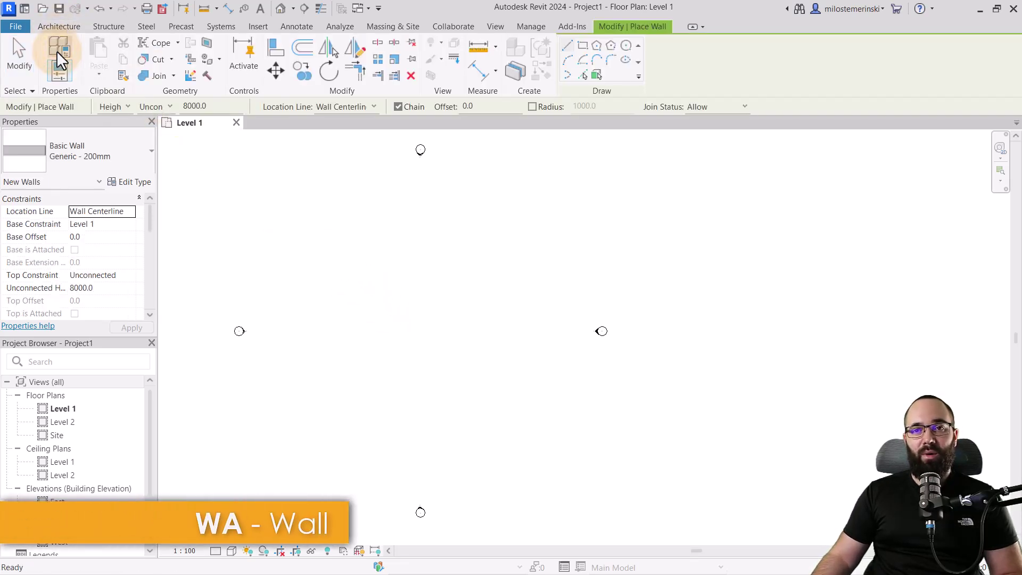
left_click(106, 165)
scroll(98, 273, "down", 3)
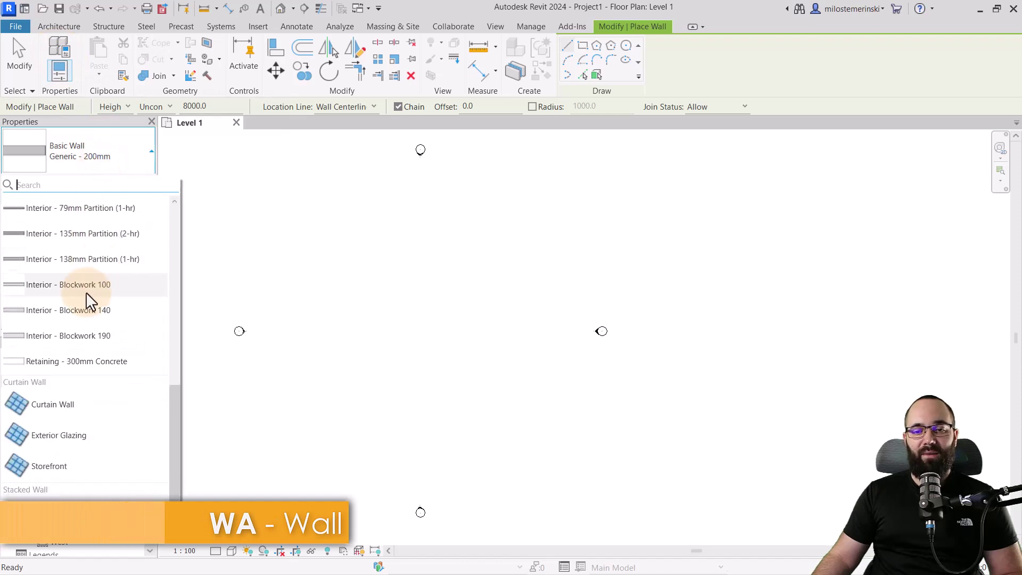
left_click(49, 469)
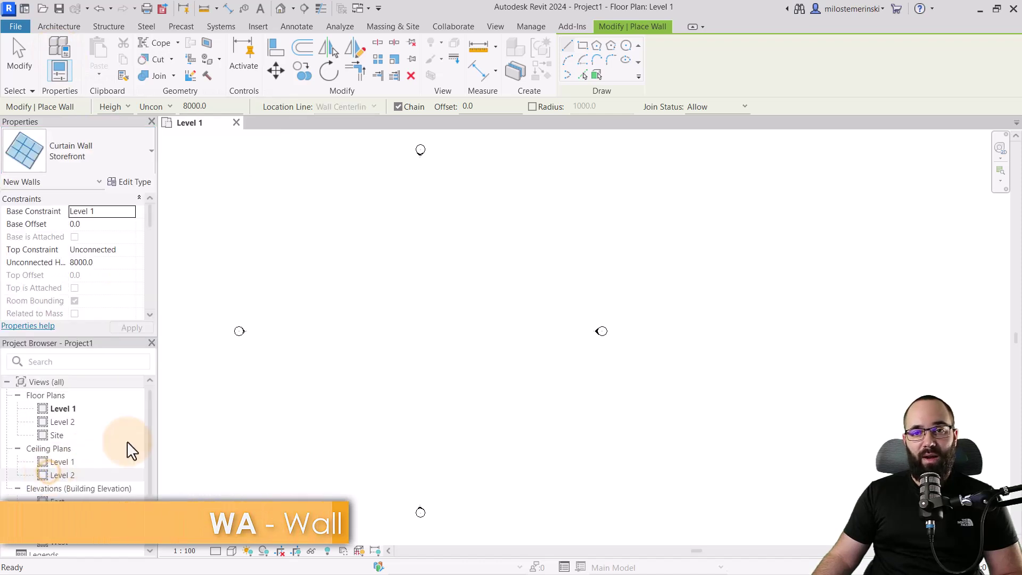
left_click(128, 251)
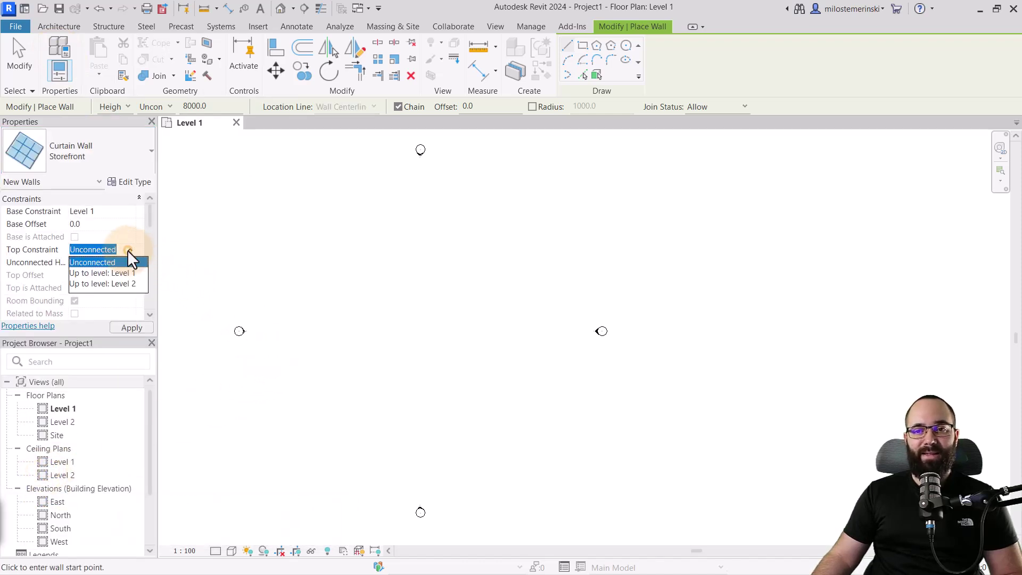
left_click(109, 286)
left_click(132, 327)
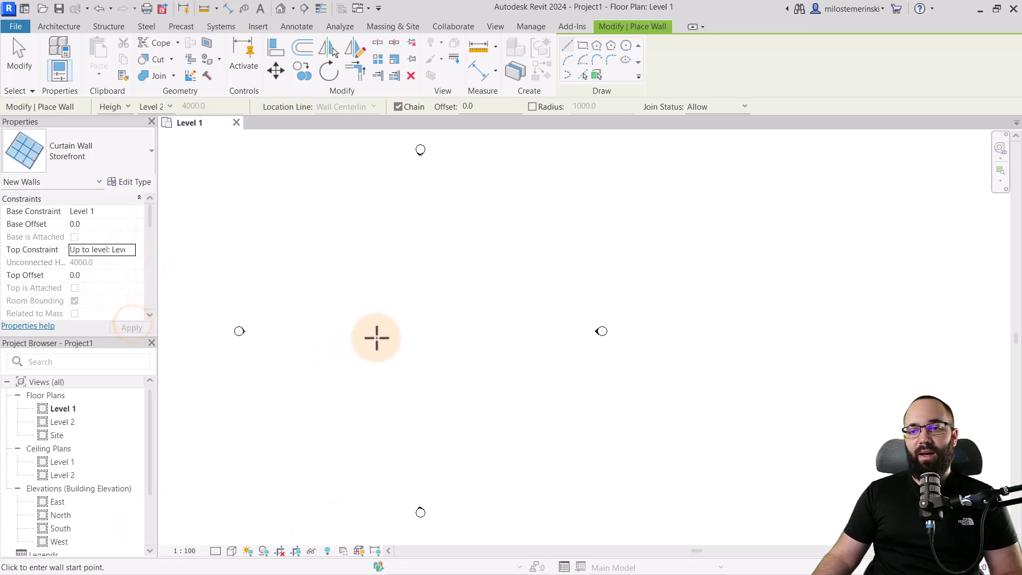
Step: Draw the L with a 2700 horizontal leg and a 3400 vertical leg
left_click(387, 337)
scroll(400, 337, "up", 1)
key("space")
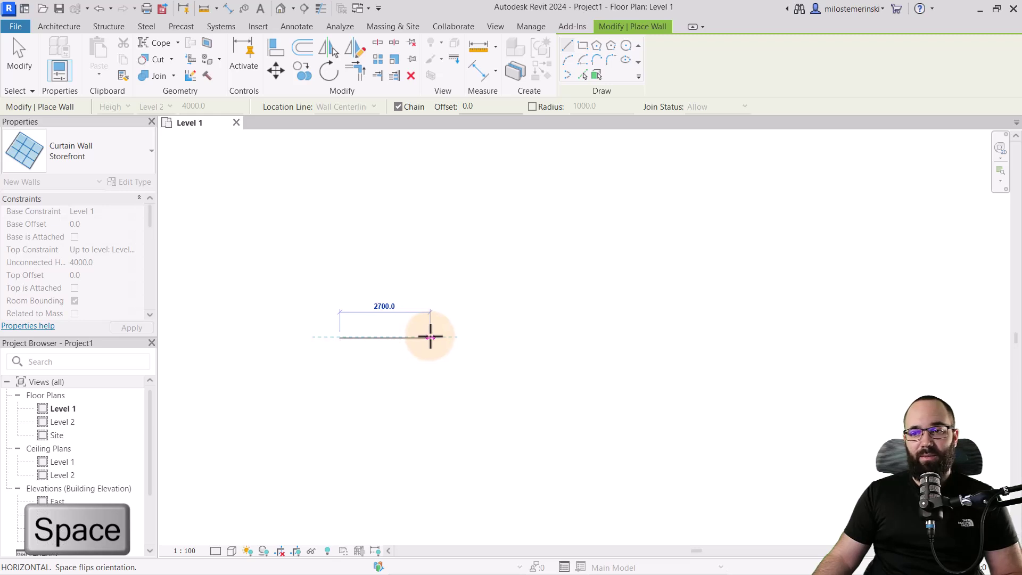
left_click(430, 337)
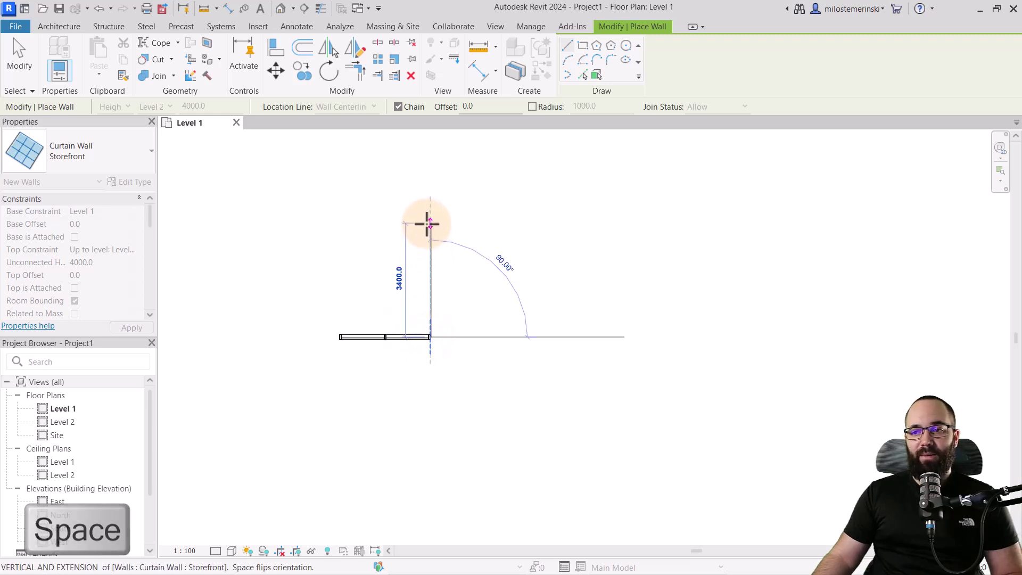
left_click(427, 223)
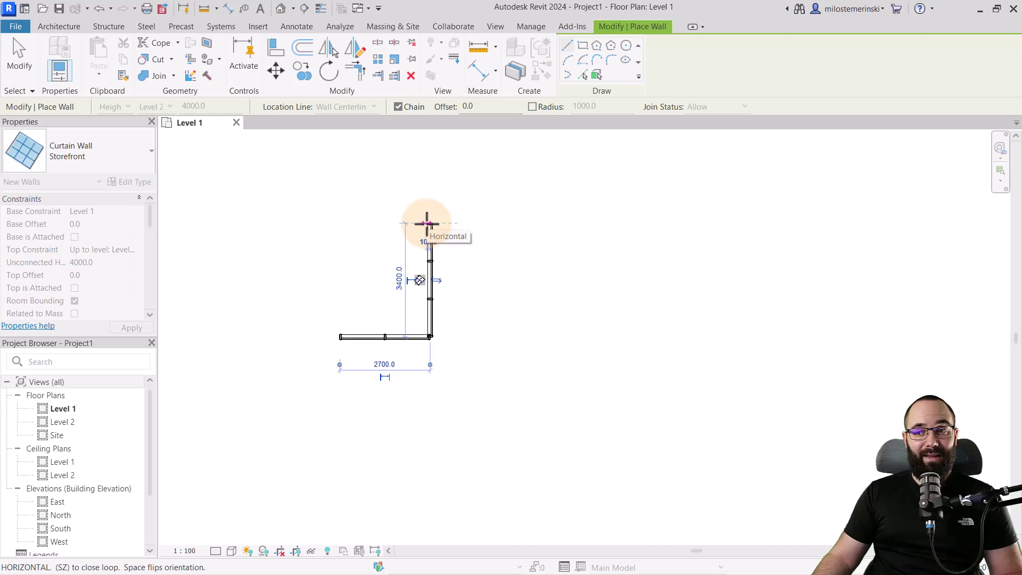
key("Escape")
key("Escape")
Step: Centre the L-shaped wall in plan and open the default 3D view
scroll(356, 269, "up", 2)
middle_click_drag(399, 304, 304, 299)
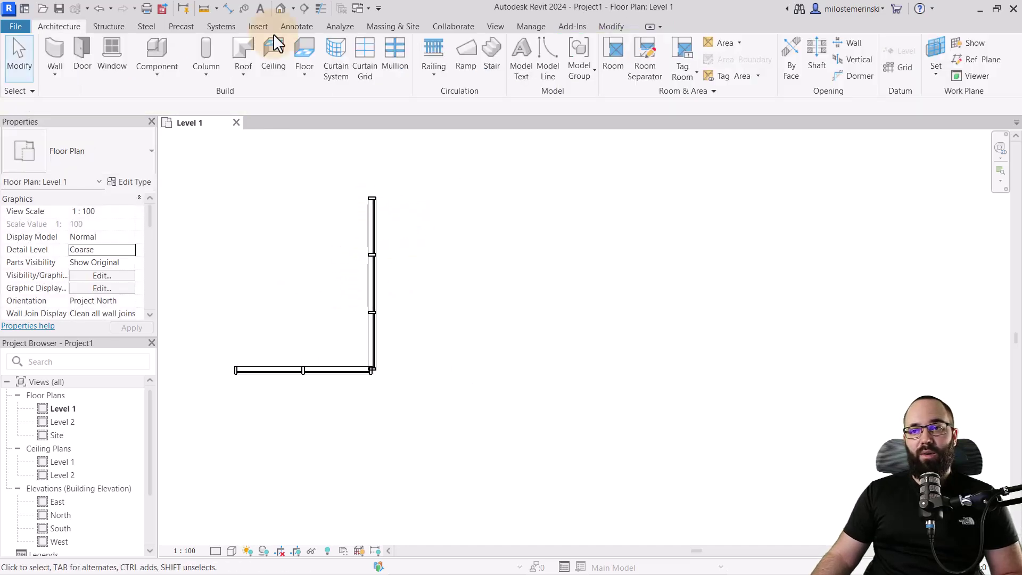
left_click(281, 8)
Step: Orbit and zoom in on the corner to see how the mullions meet
middle_click_drag(591, 392, 542, 334, "shift")
scroll(542, 334, "up", 3)
scroll(542, 334, "up", 2)
scroll(411, 373, "up", 2)
scroll(358, 194, "up", 2)
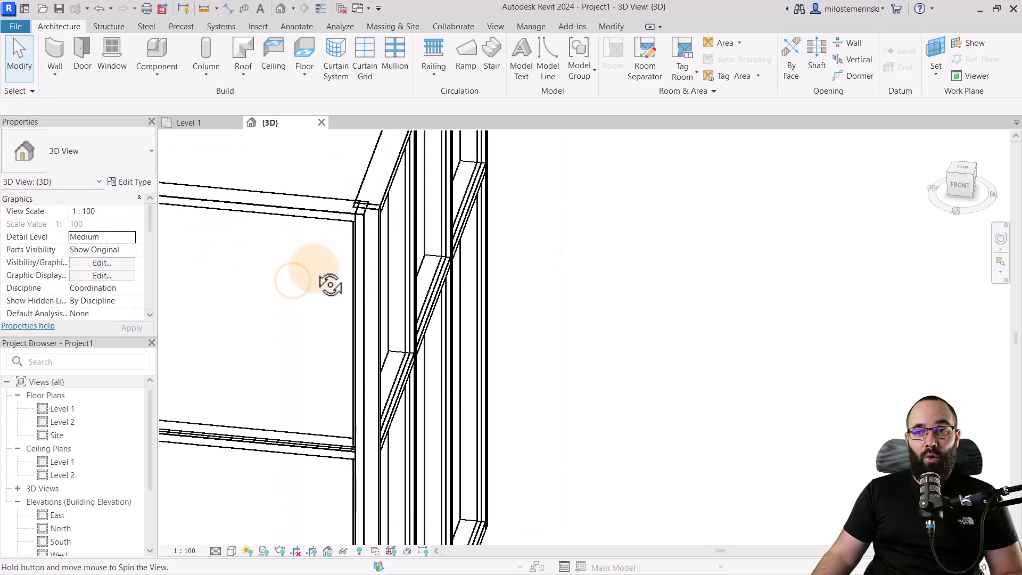
middle_click_drag(330, 285, 373, 221, "shift")
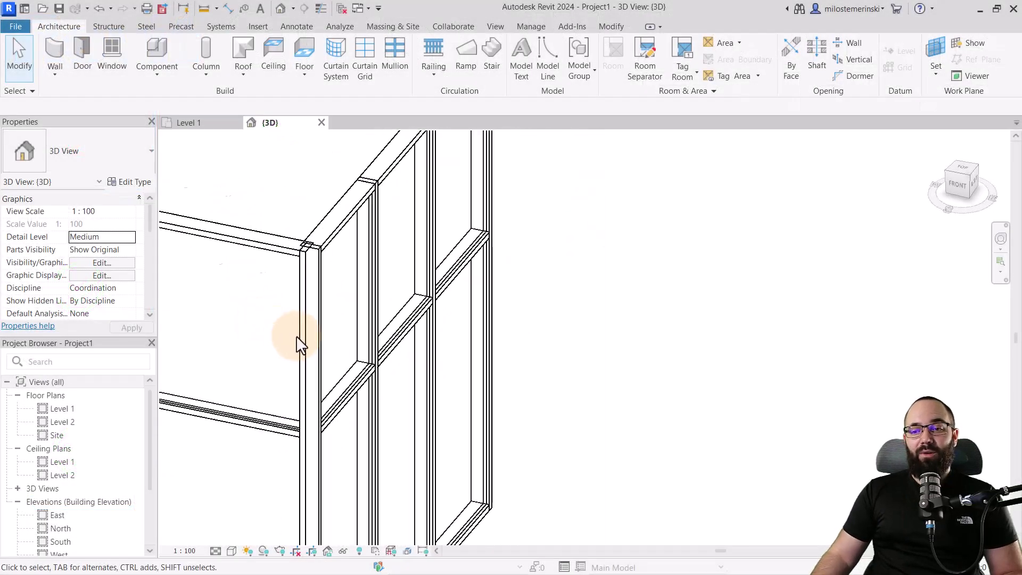
middle_click_drag(297, 342, 311, 362, "shift")
scroll(319, 325, "up", 3)
middle_click_drag(329, 289, 250, 302, "shift")
Step: Return to the Level 1 plan and set its view scale to 1:20
left_click(200, 125)
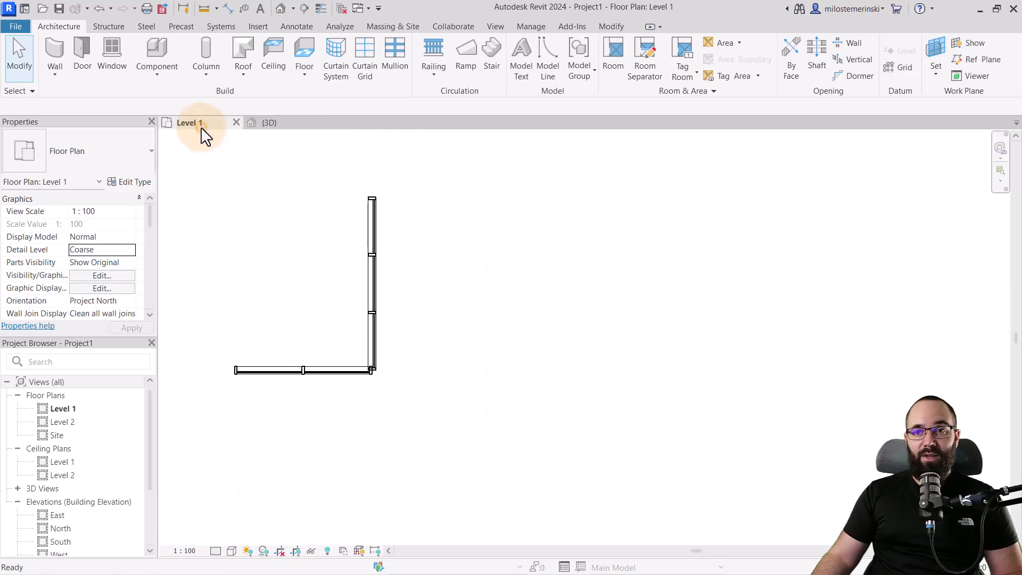
middle_click_drag(280, 267, 269, 320)
scroll(331, 350, "up", 5)
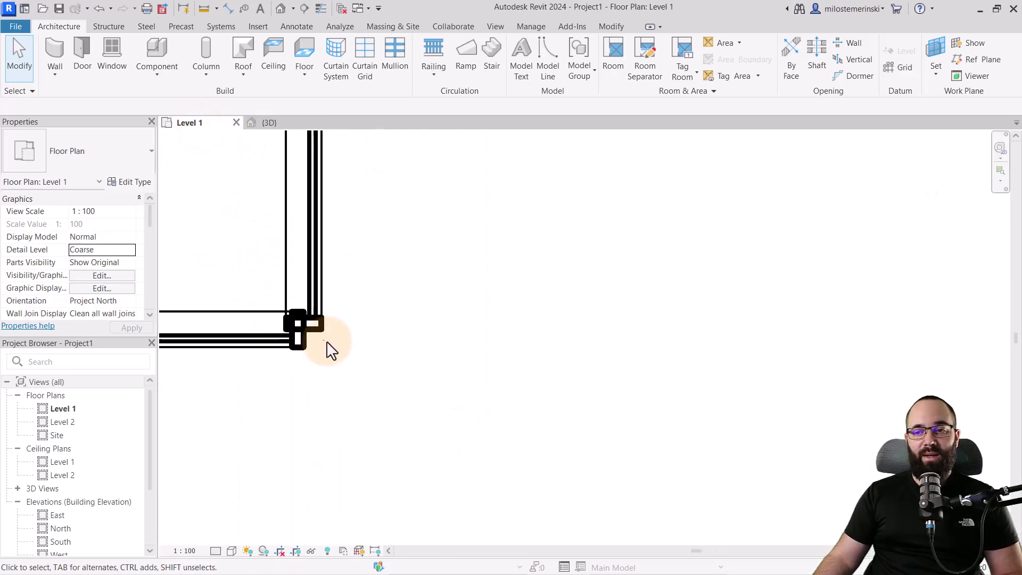
left_click(202, 549)
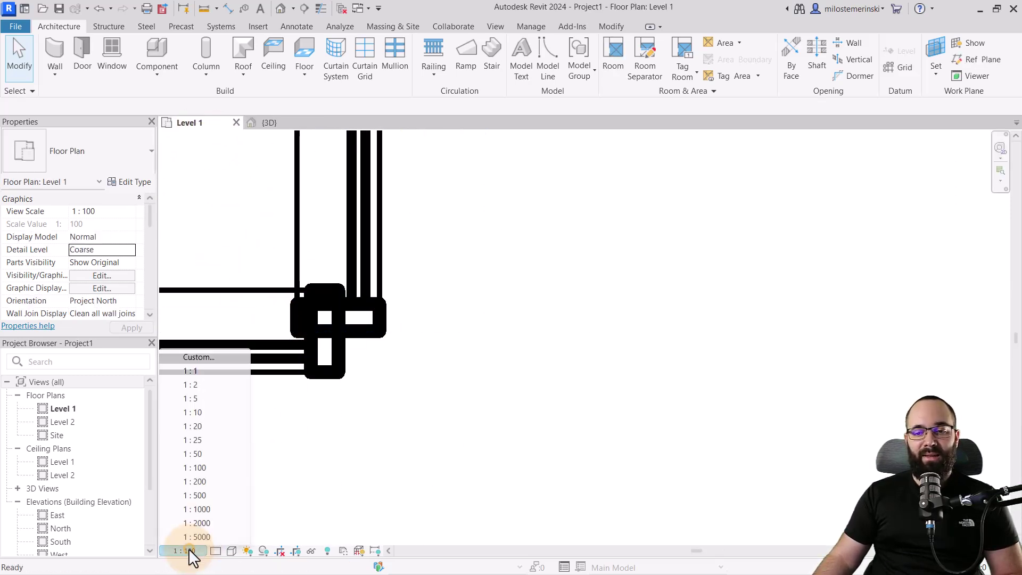
left_click(193, 426)
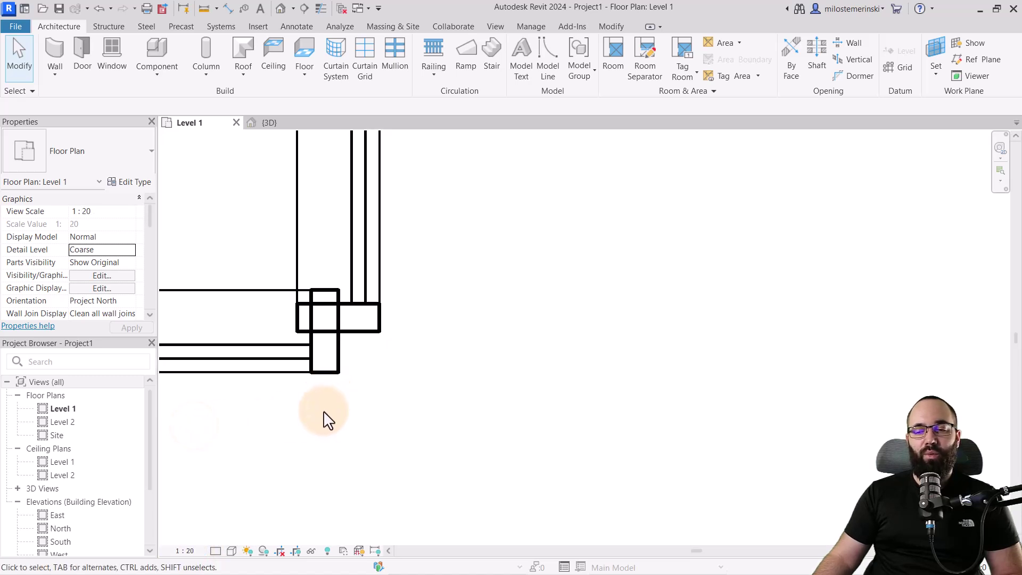
middle_click_drag(326, 417, 327, 421)
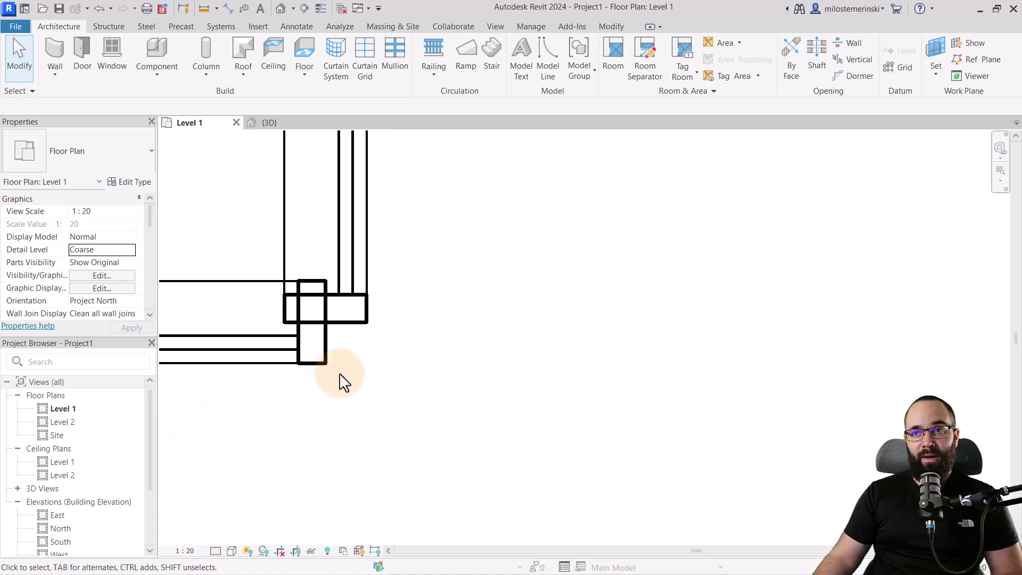
Step: Add aligned dimensions showing the corner mullion as 50 wide and 150 long
left_click(227, 9)
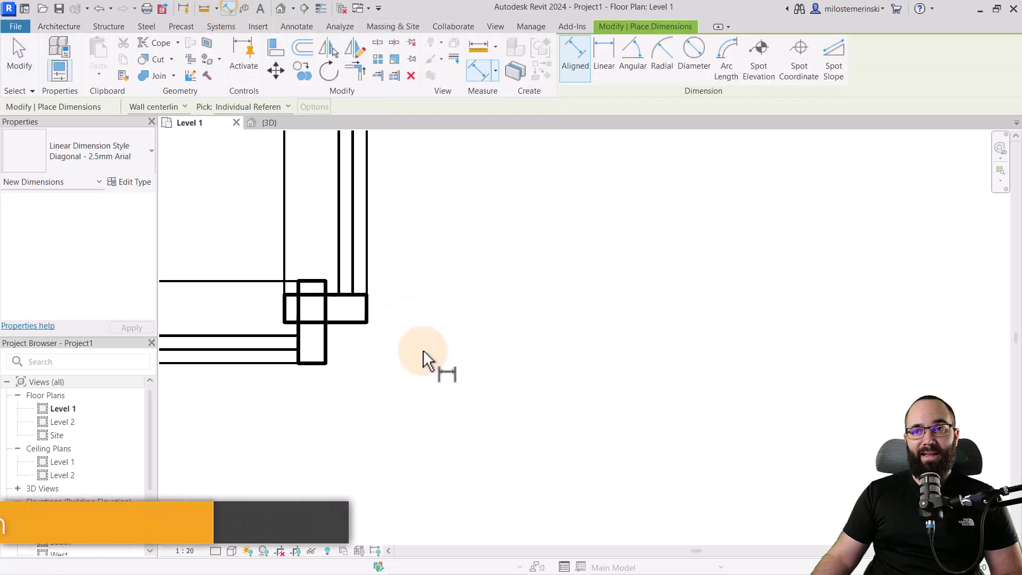
left_click(349, 293)
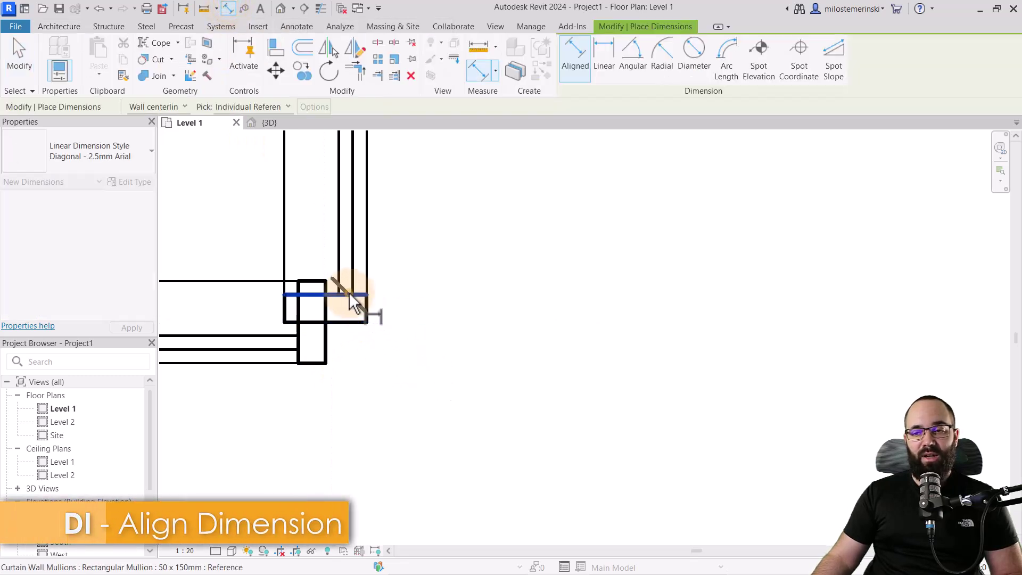
left_click(343, 322)
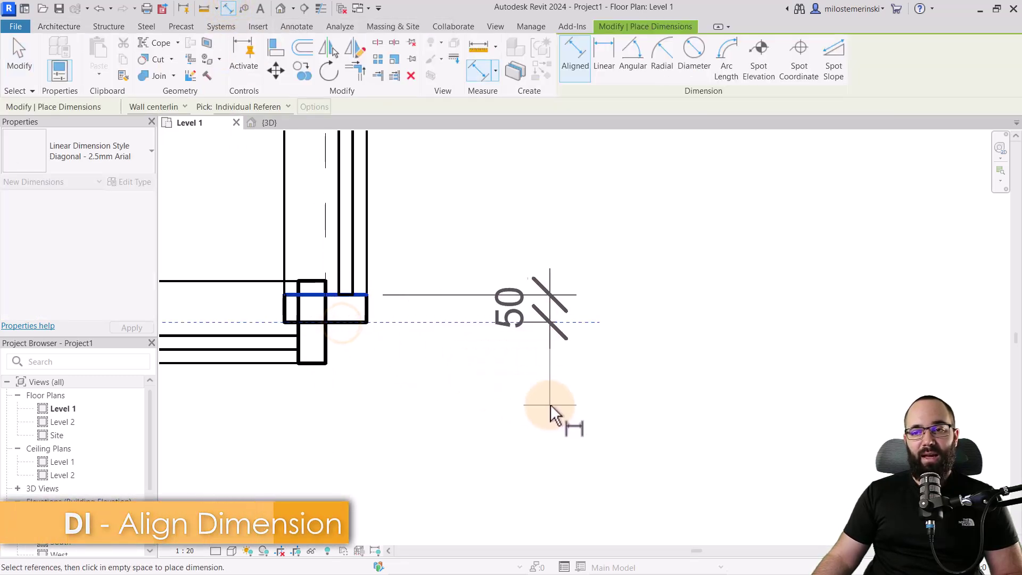
left_click(580, 406)
left_click(286, 309)
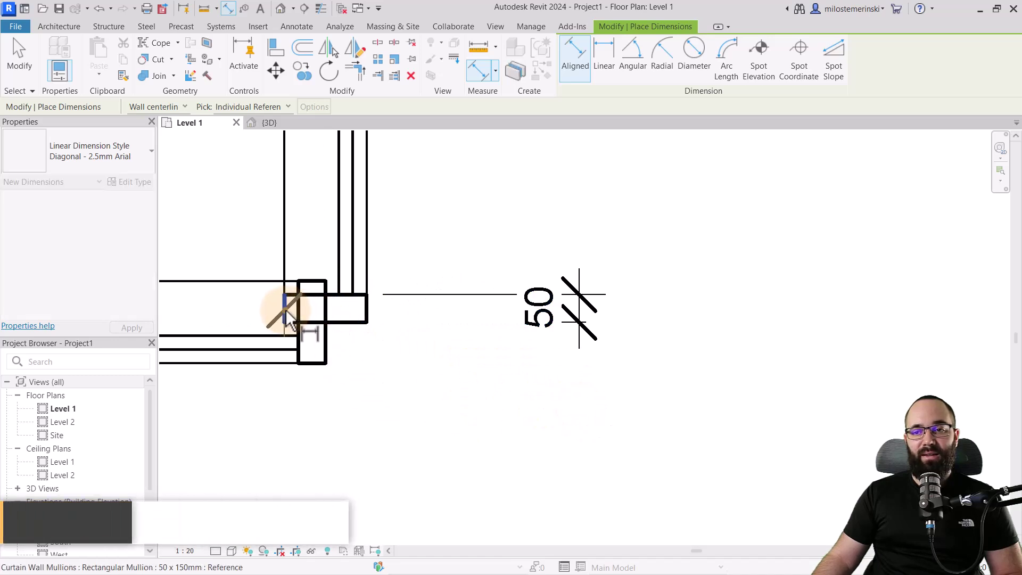
left_click(366, 314)
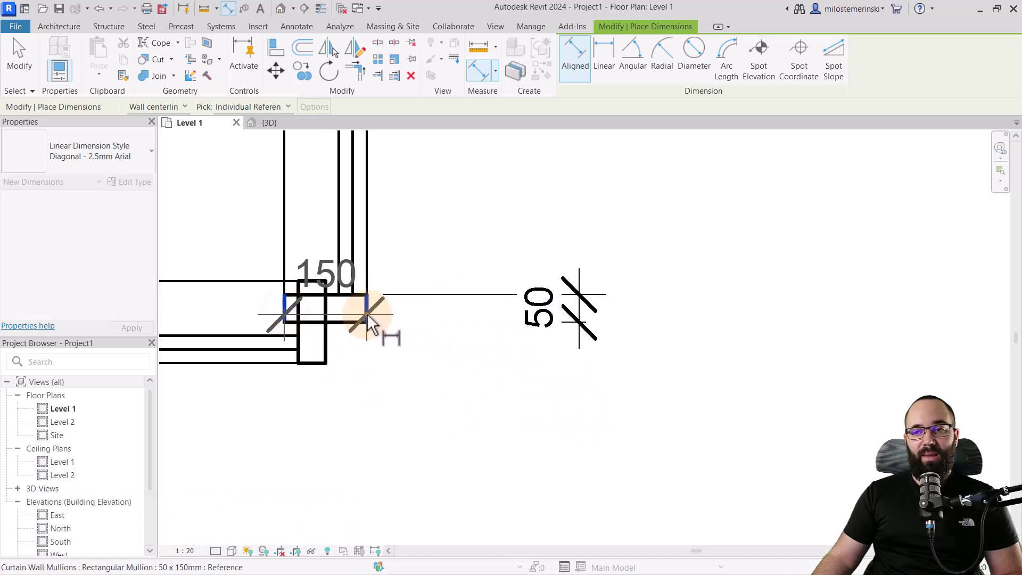
left_click(449, 481)
scroll(421, 426, "down", 1)
key("Escape")
key("Escape")
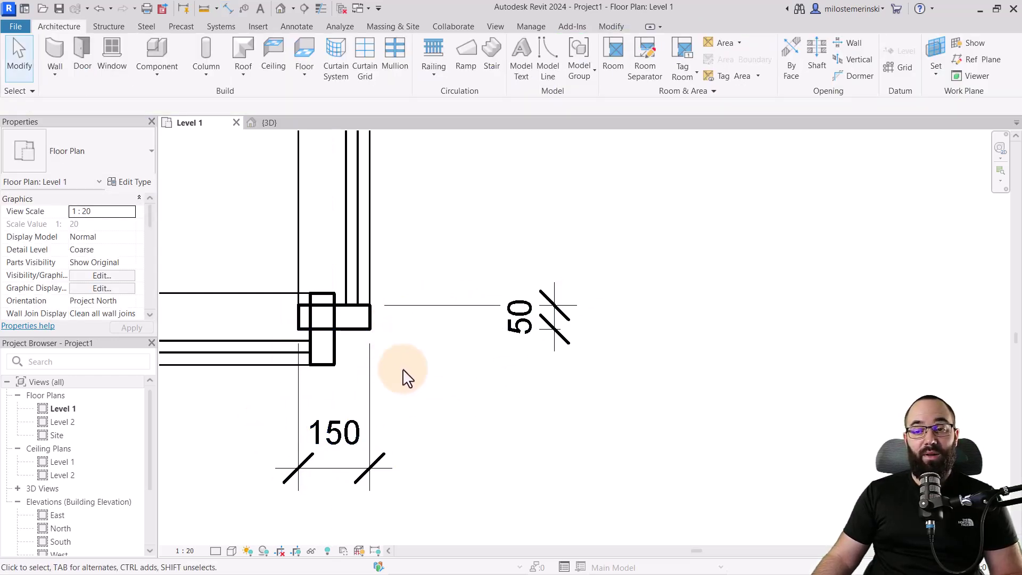
middle_click_drag(425, 371, 420, 367)
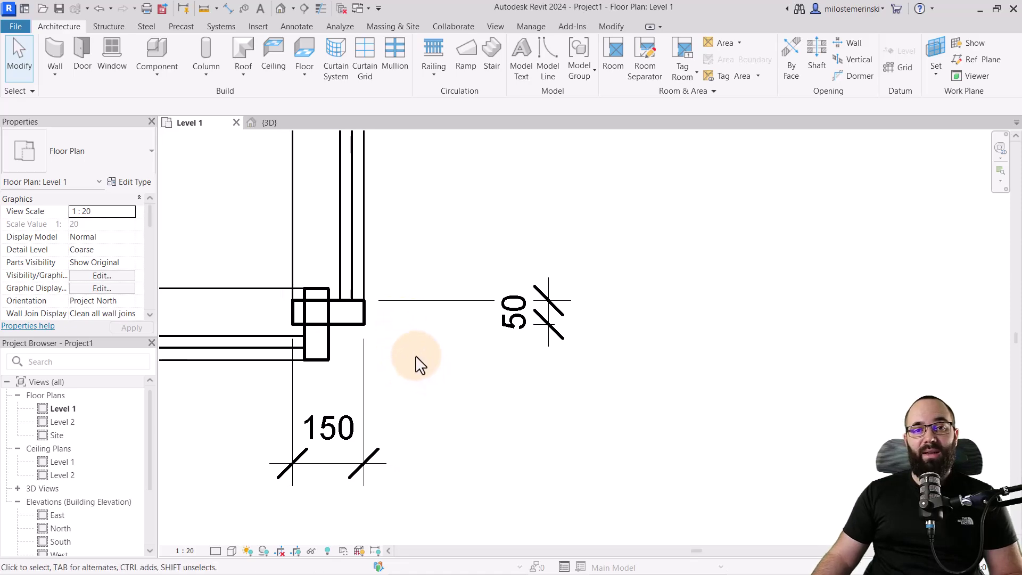
Step: Create a new family from the English Metric Profile-Mullion.rft template
left_click(15, 28)
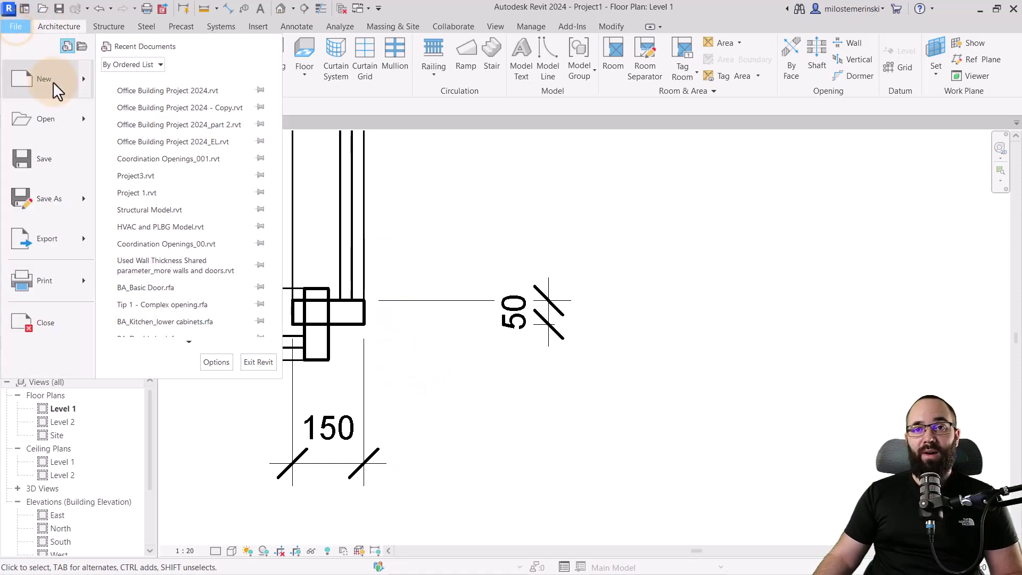
mouse_move(53, 81)
left_click(158, 136)
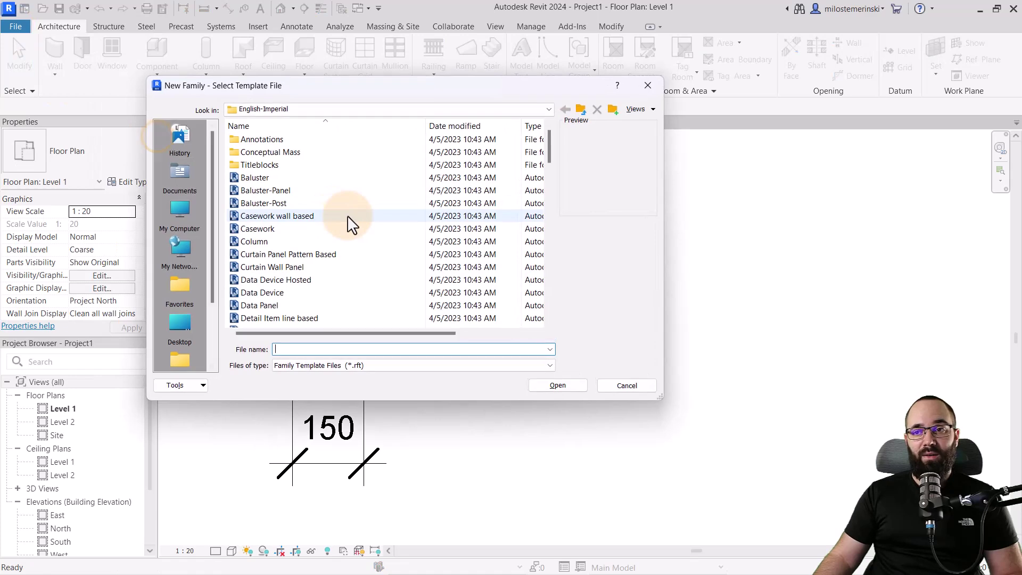
left_click(580, 110)
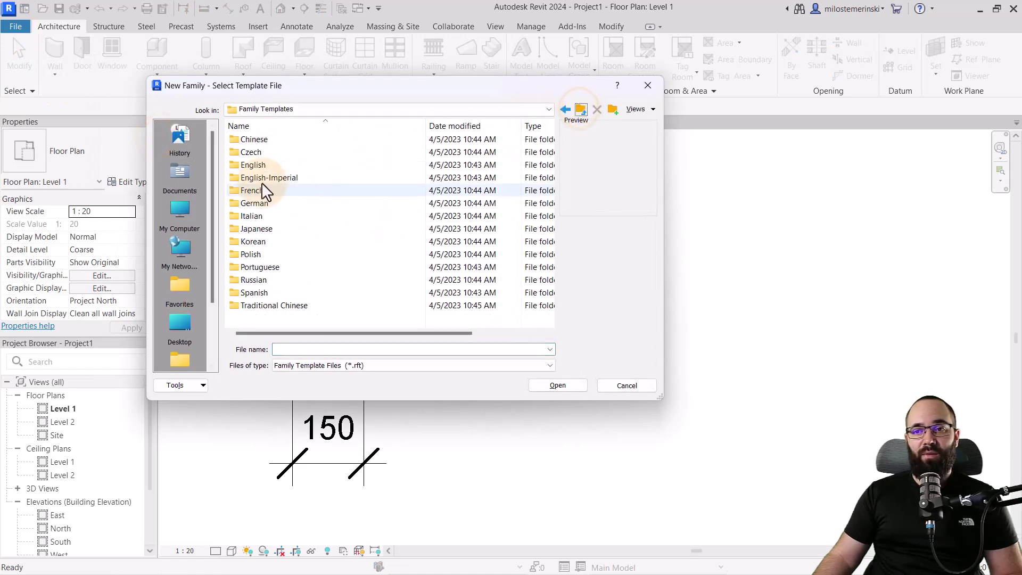
double_click(248, 164)
scroll(268, 253, "down", 12)
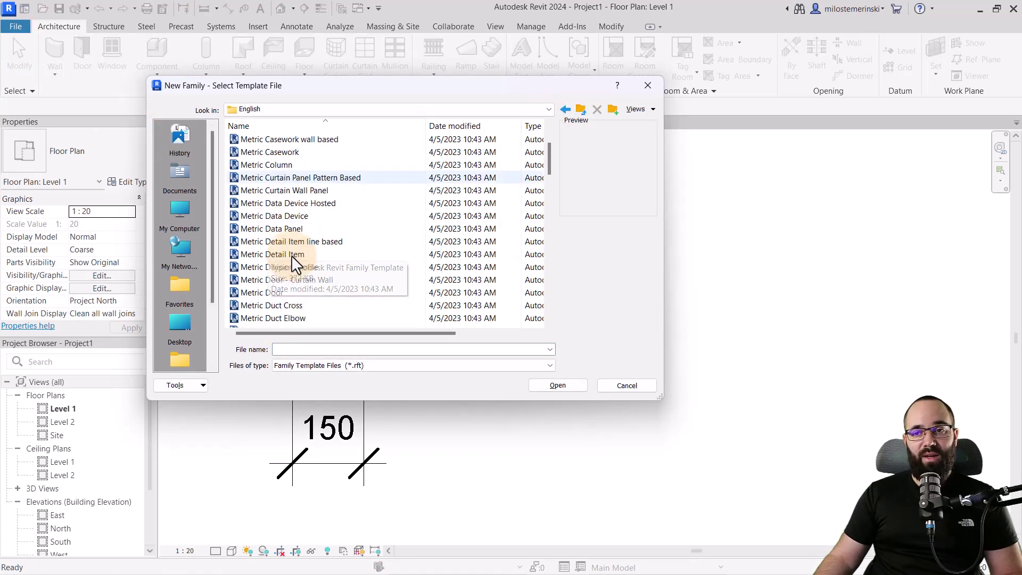
scroll(292, 228, "down", 13)
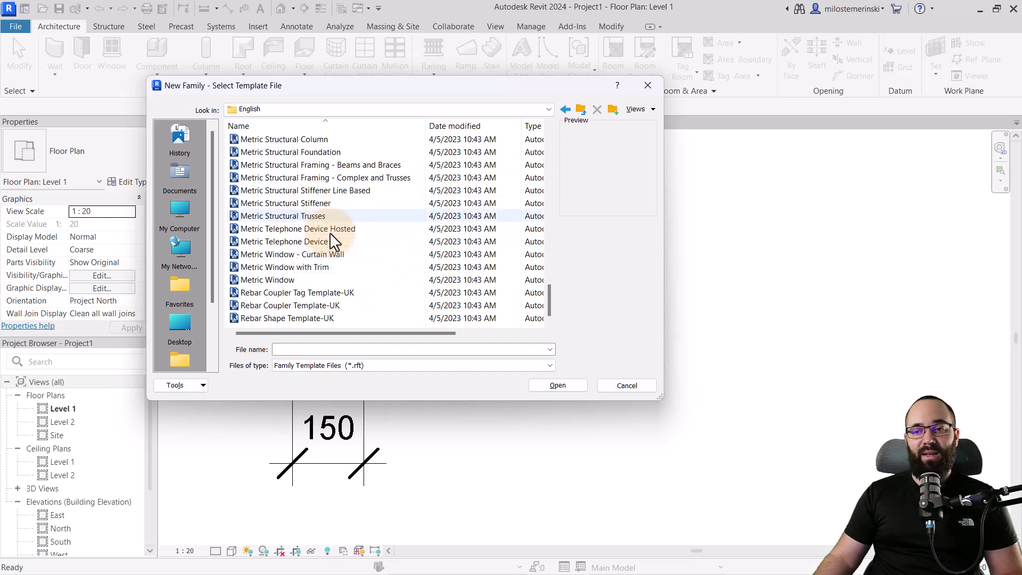
scroll(294, 234, "up", 7)
left_click(281, 243)
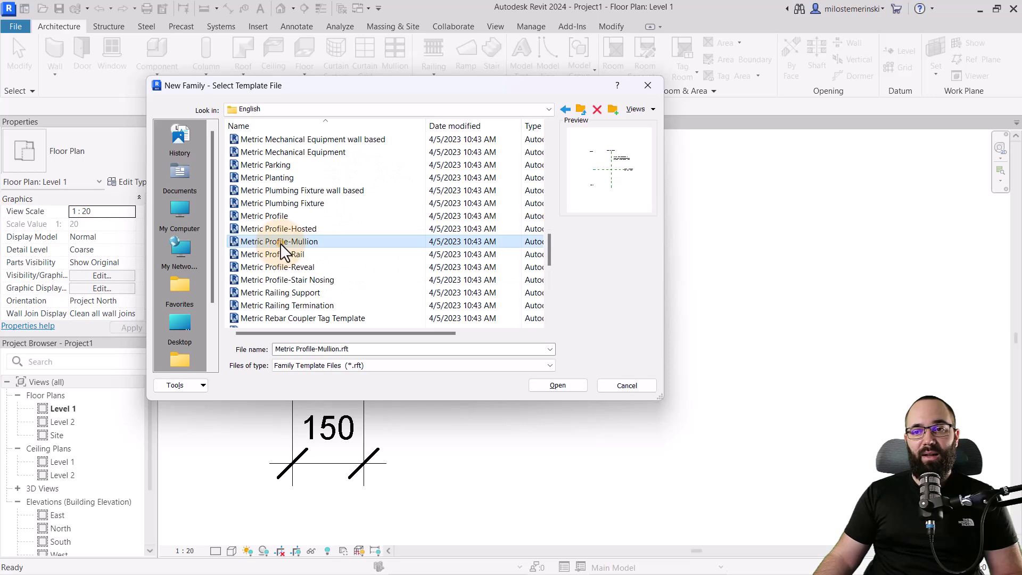
left_click(552, 387)
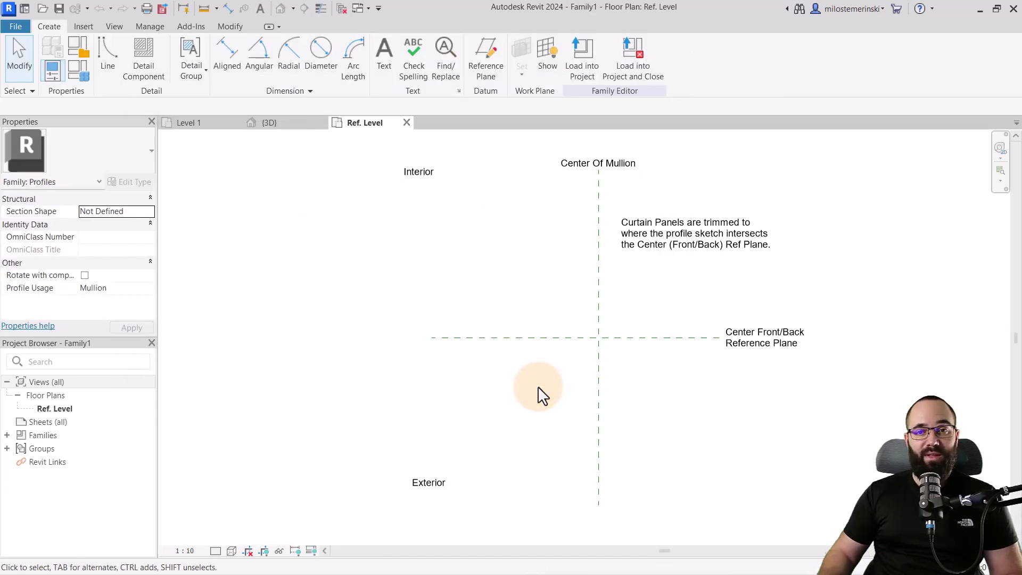
Step: Draw a vertical reference plane just right of Center Of Mullion
middle_click_drag(554, 423, 366, 418)
scroll(395, 356, "up", 1)
scroll(405, 354, "down", 1)
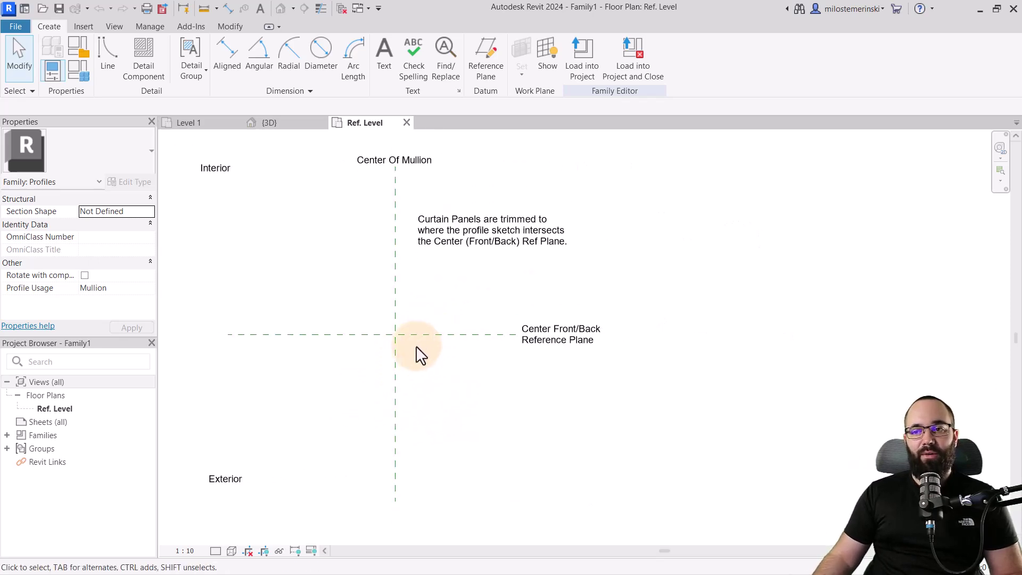
scroll(415, 355, "up", 2)
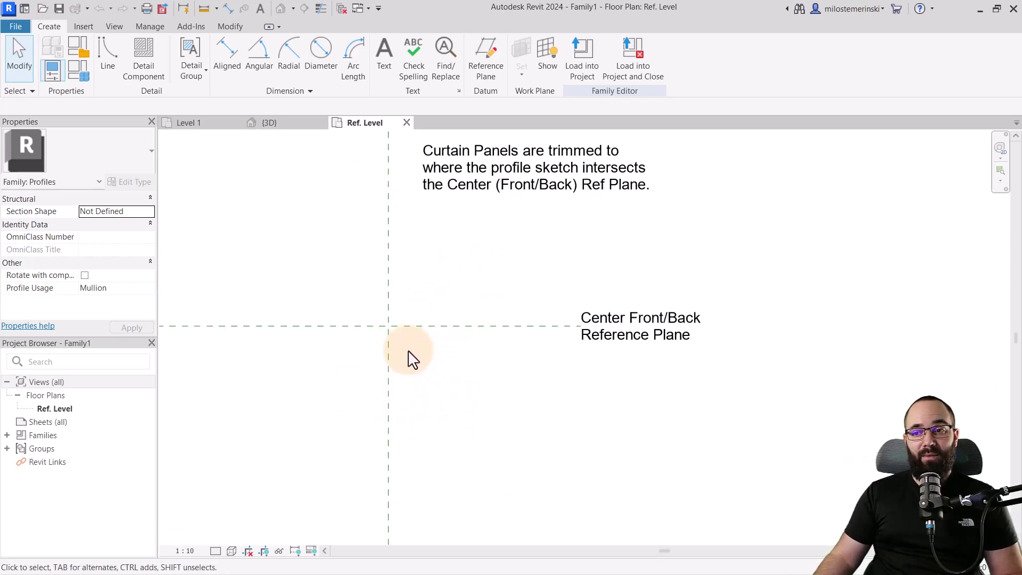
scroll(409, 353, "up", 1)
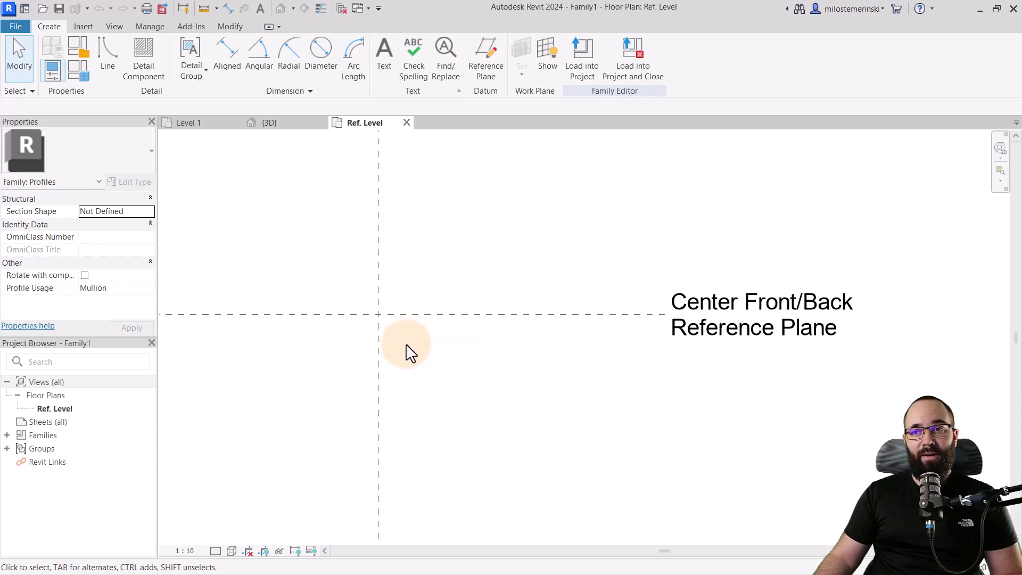
left_click(484, 73)
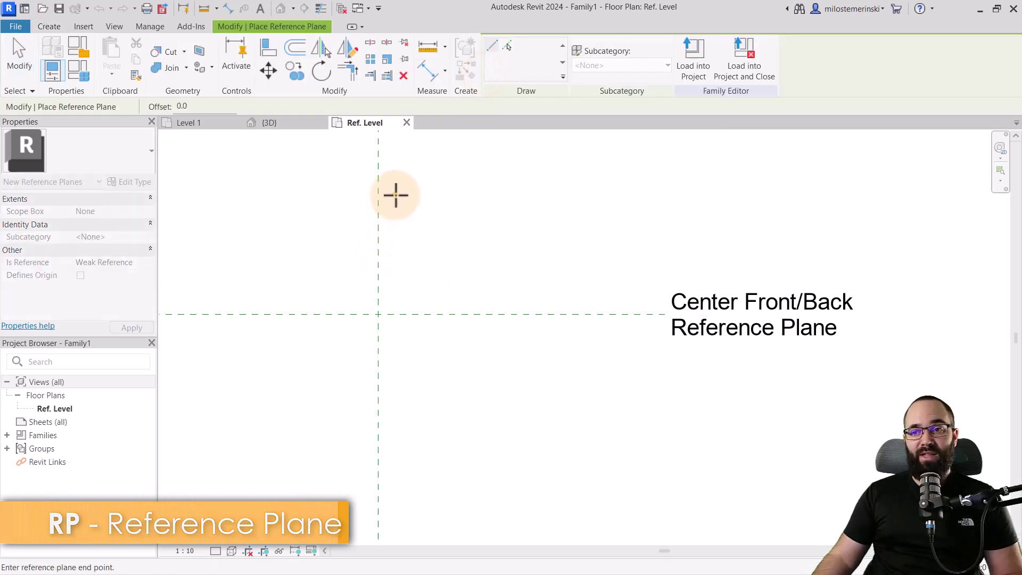
left_click(395, 196)
left_click(395, 455)
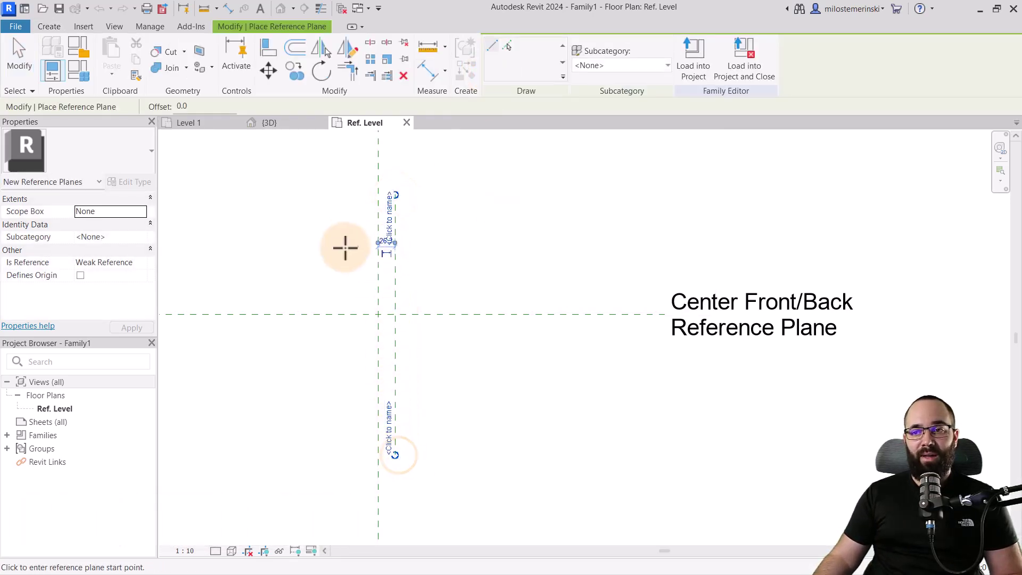
Step: Draw horizontal reference planes above and below Center Front/Back
left_click(315, 224)
left_click(495, 224)
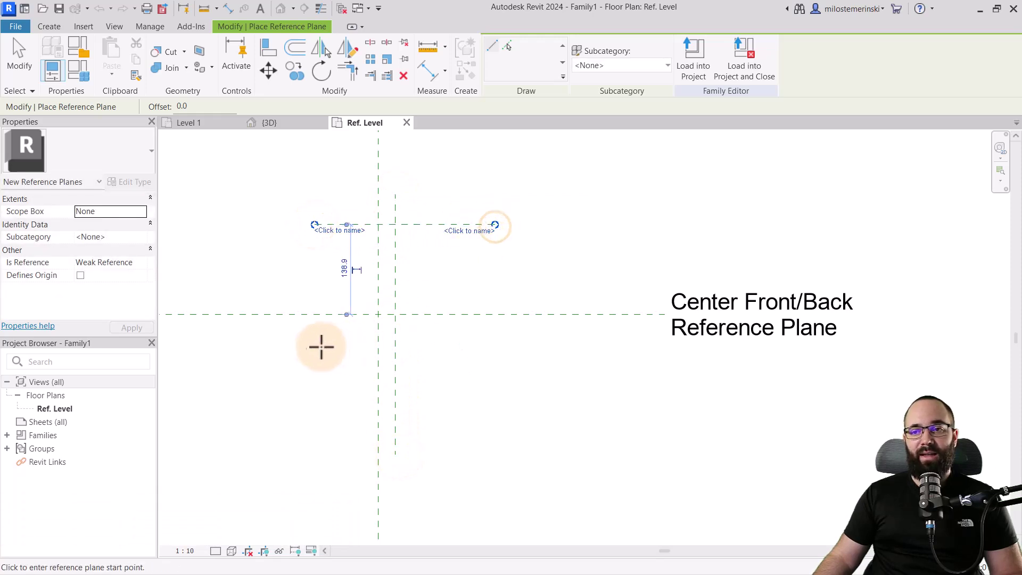
left_click(312, 372)
left_click(495, 372)
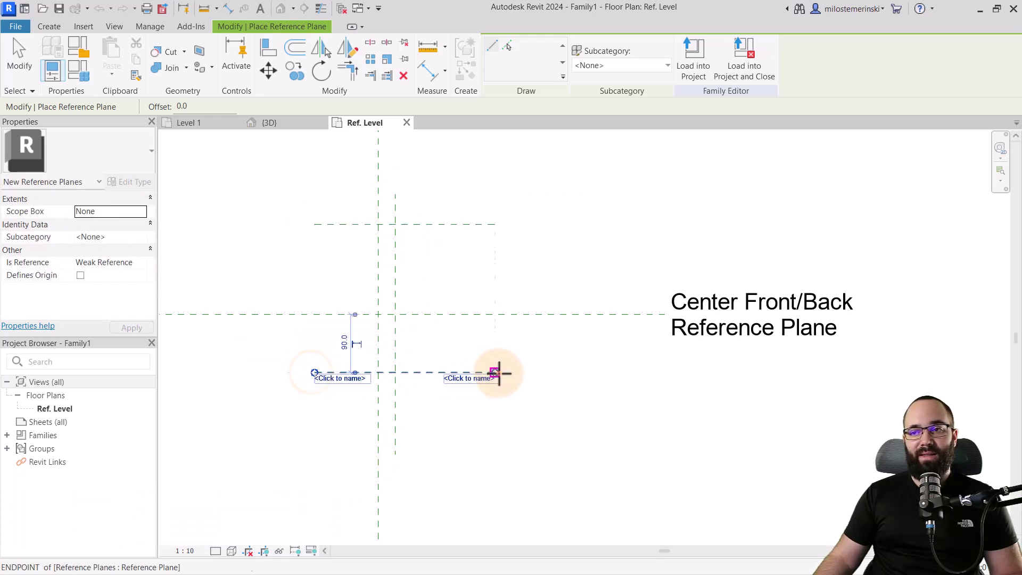
key("Escape")
key("Escape")
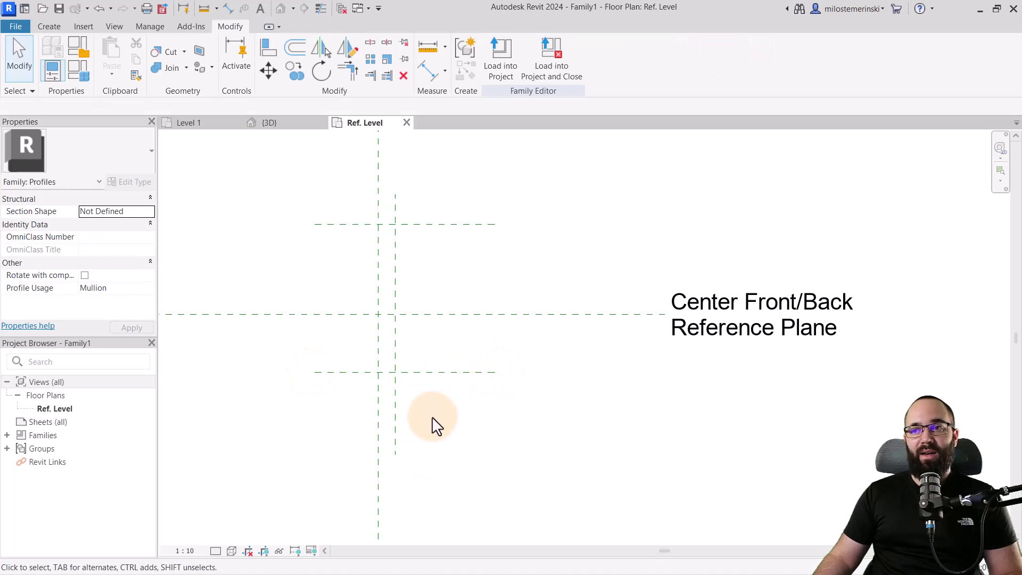
Step: Dimension the two vertical reference planes 26 apart
left_click(429, 74)
left_click(378, 254)
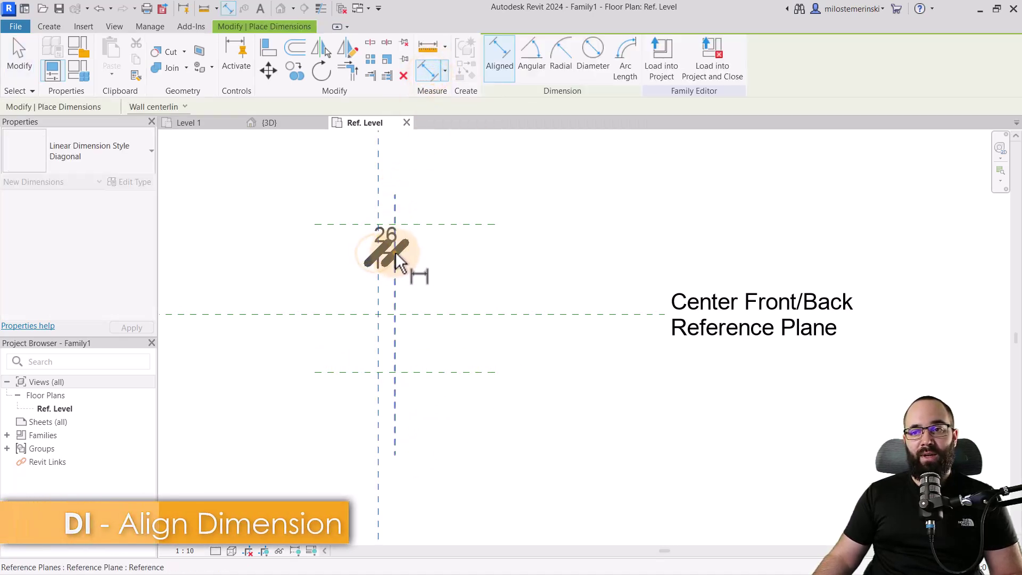
left_click(394, 254)
left_click(451, 178)
Step: Add a chain dimension across the horizontal planes and set it to EQ
left_click(439, 224)
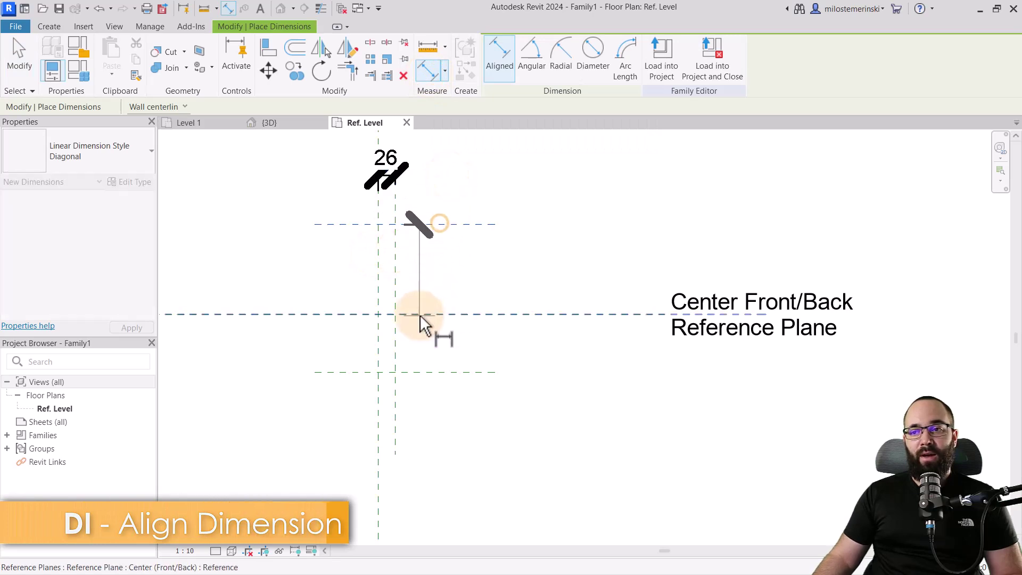
left_click(421, 314)
left_click(427, 372)
left_click(573, 414)
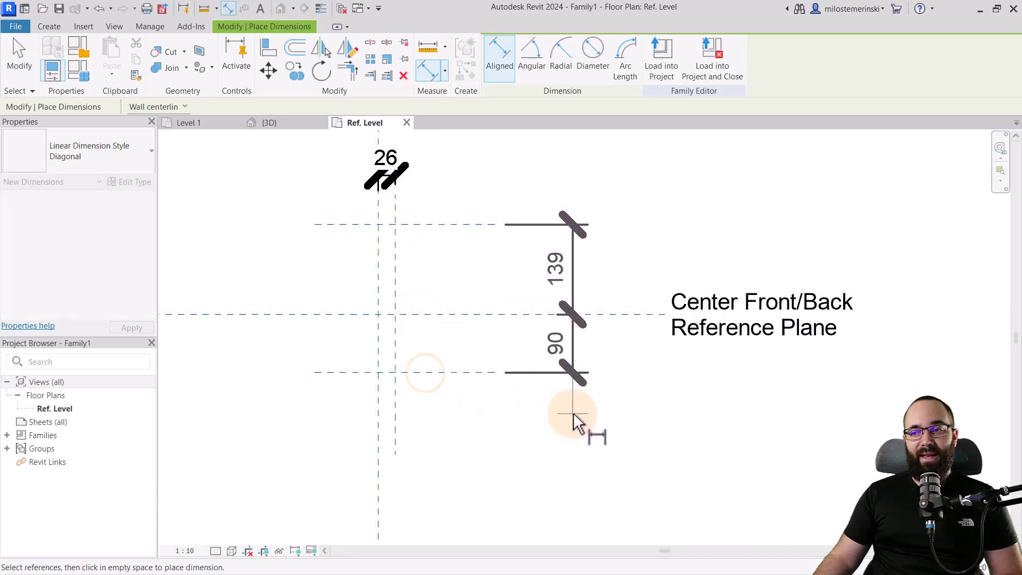
left_click(655, 313)
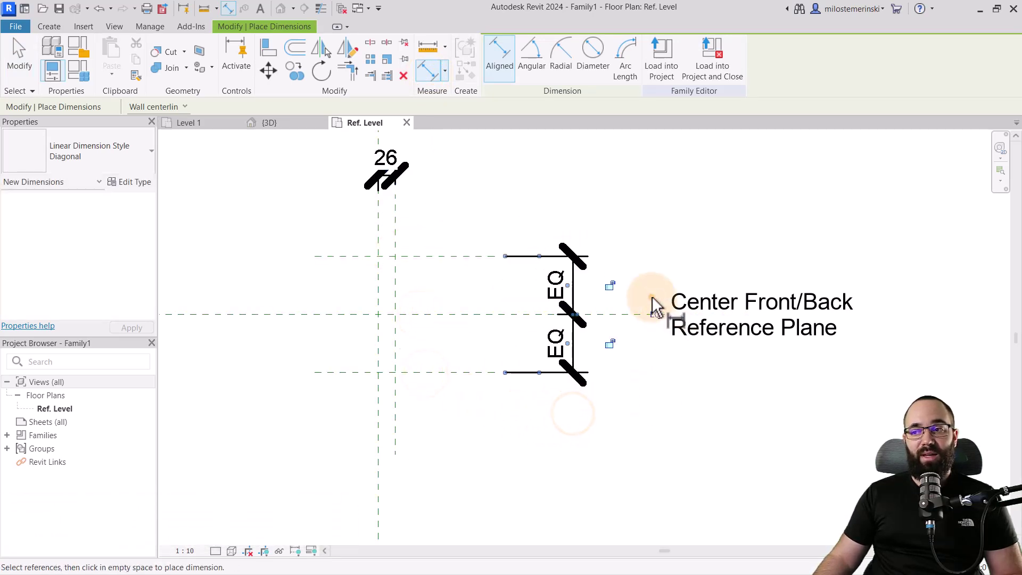
Step: Add a 180 overall dimension between the top and bottom planes
left_click(444, 257)
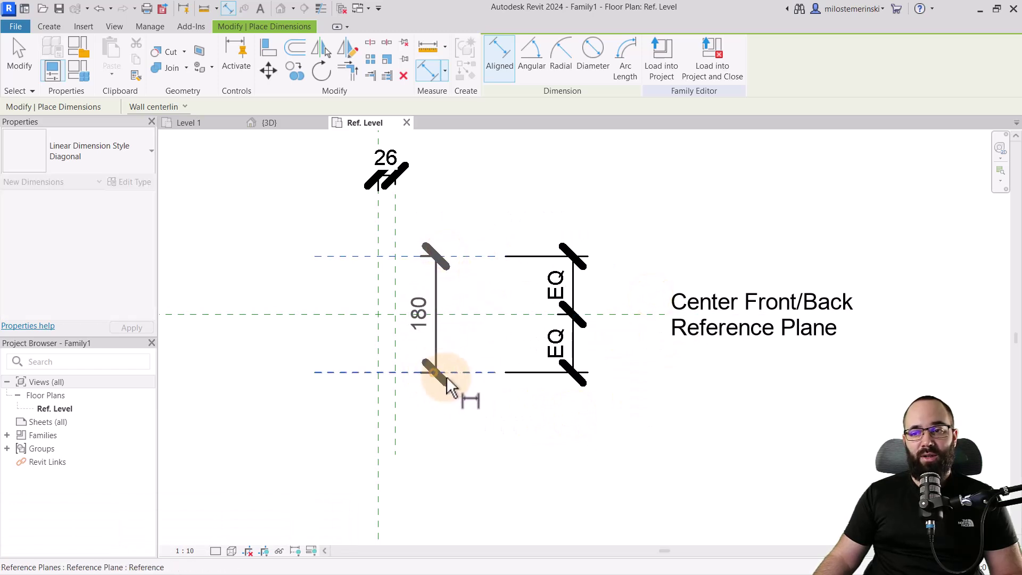
left_click(434, 372)
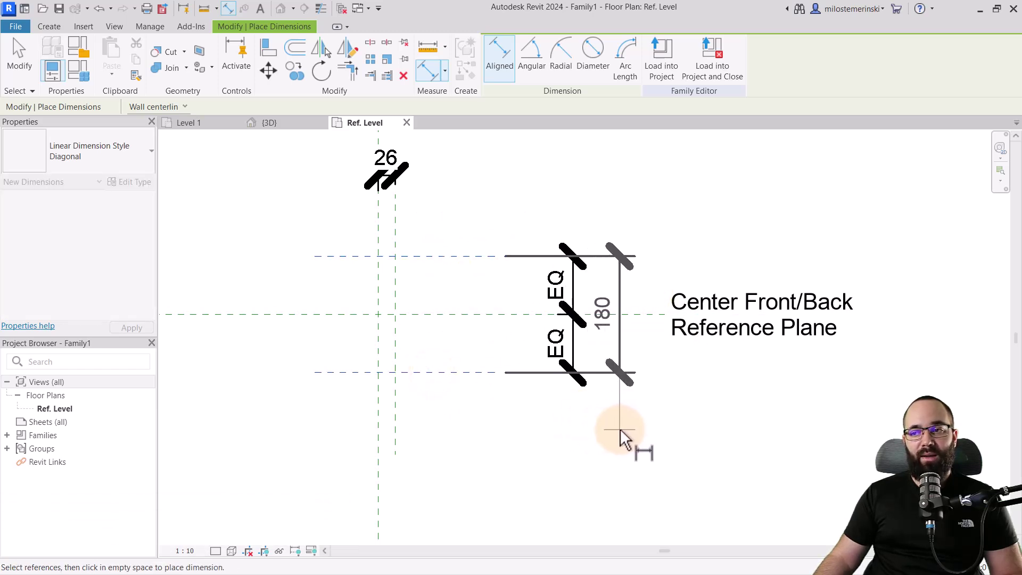
left_click(620, 430)
key("Escape")
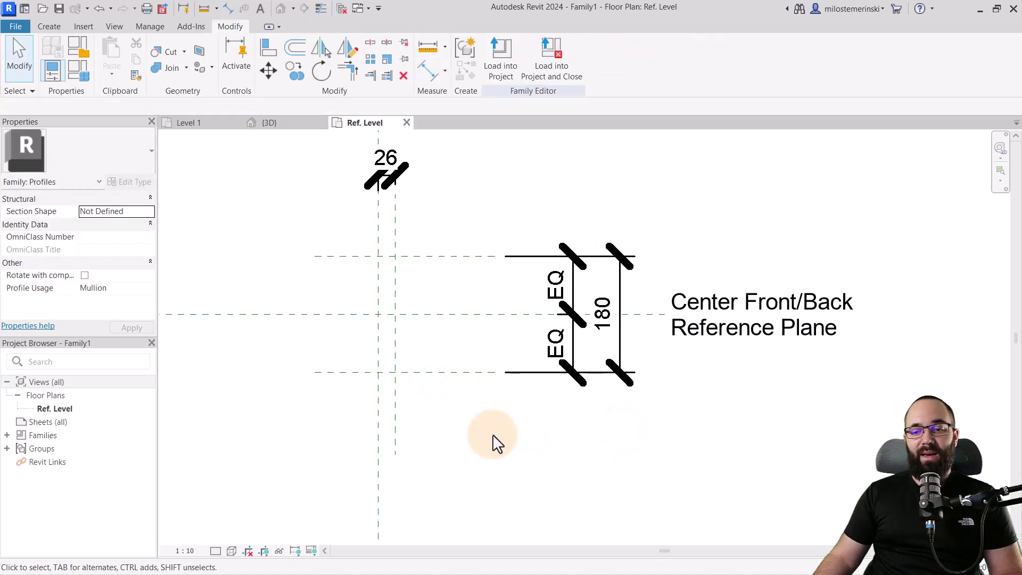
Step: Set the view scale to 1 : 5 and tidy the EQ and 180 dimensions
left_click(186, 551)
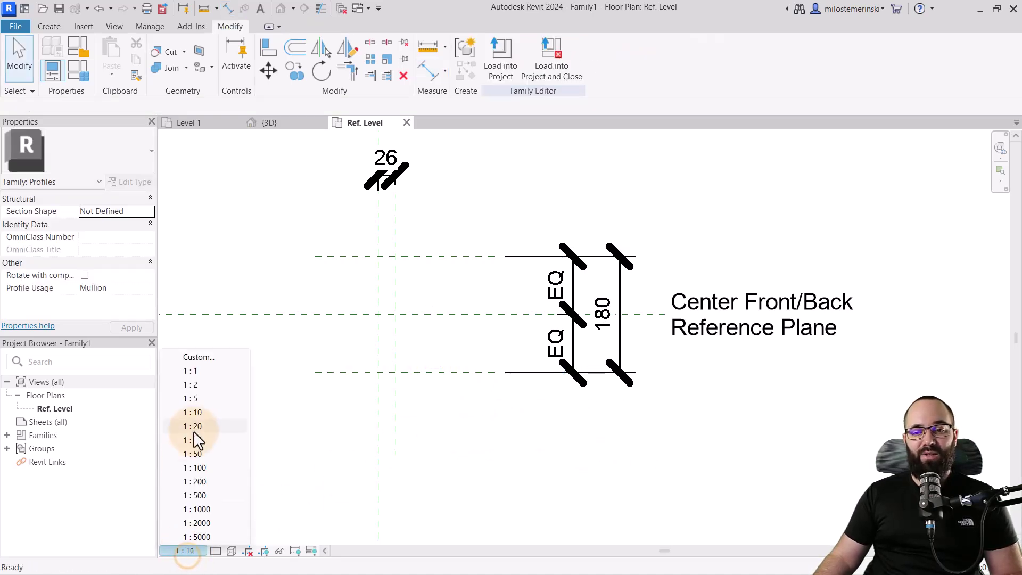
left_click(195, 398)
scroll(546, 442, "up", 2)
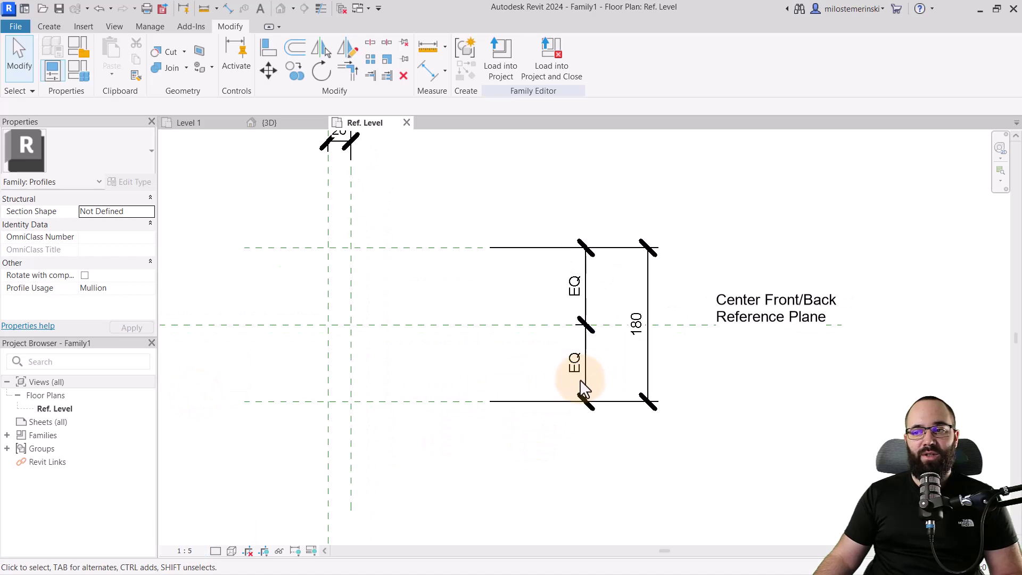
left_click_drag(582, 389, 469, 385)
left_click_drag(646, 374, 578, 381)
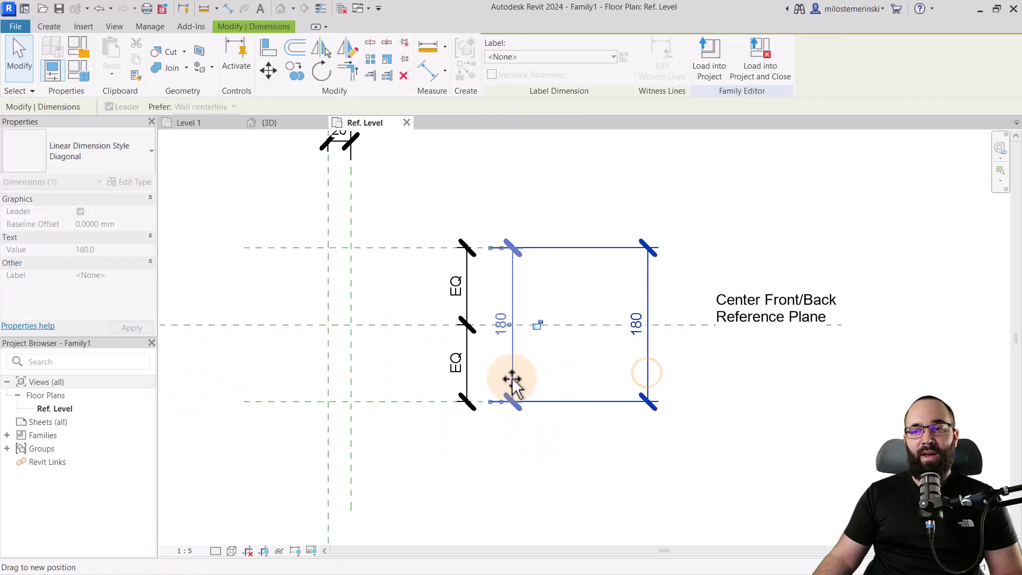
left_click_drag(512, 379, 521, 400)
middle_click_drag(465, 470, 486, 511)
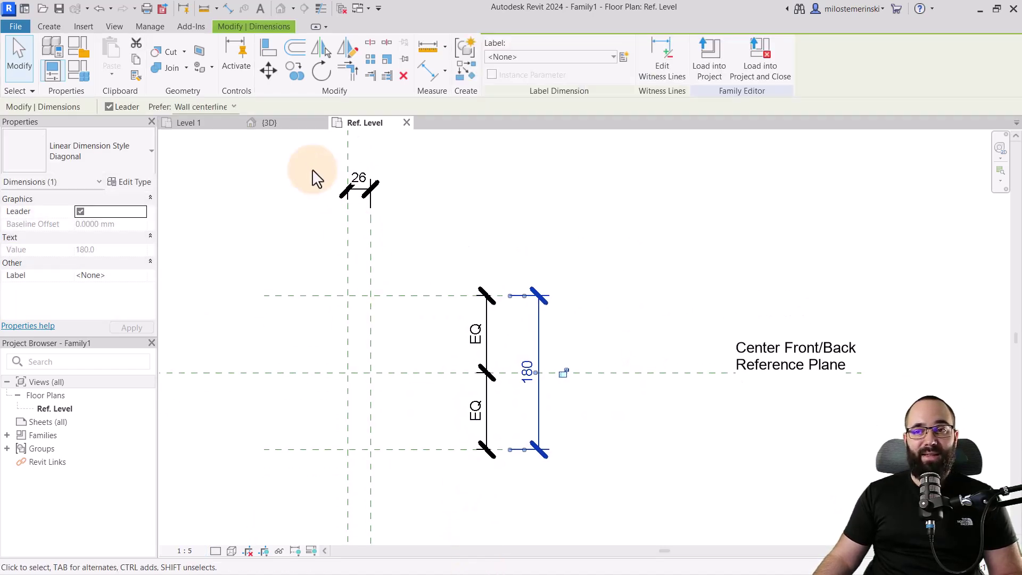
left_click(359, 183)
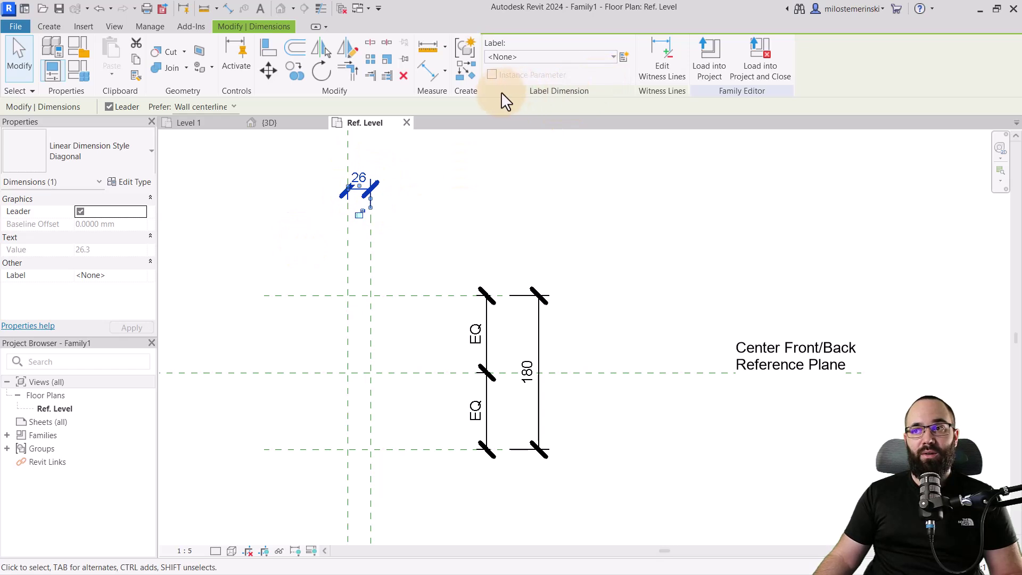
Step: Label the 26 dimension with a new Mullion Half Width type parameter
left_click(578, 57)
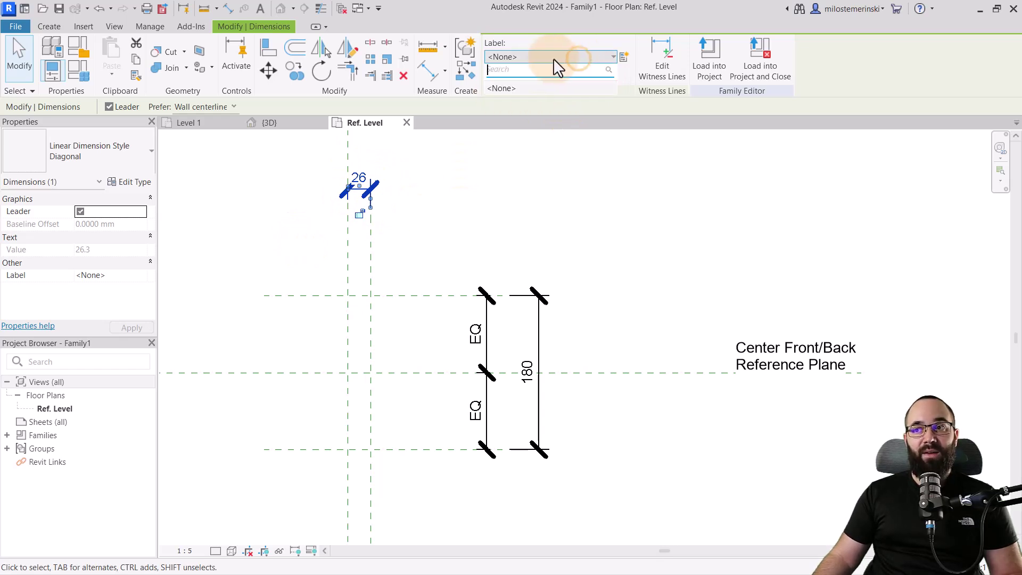
left_click(565, 57)
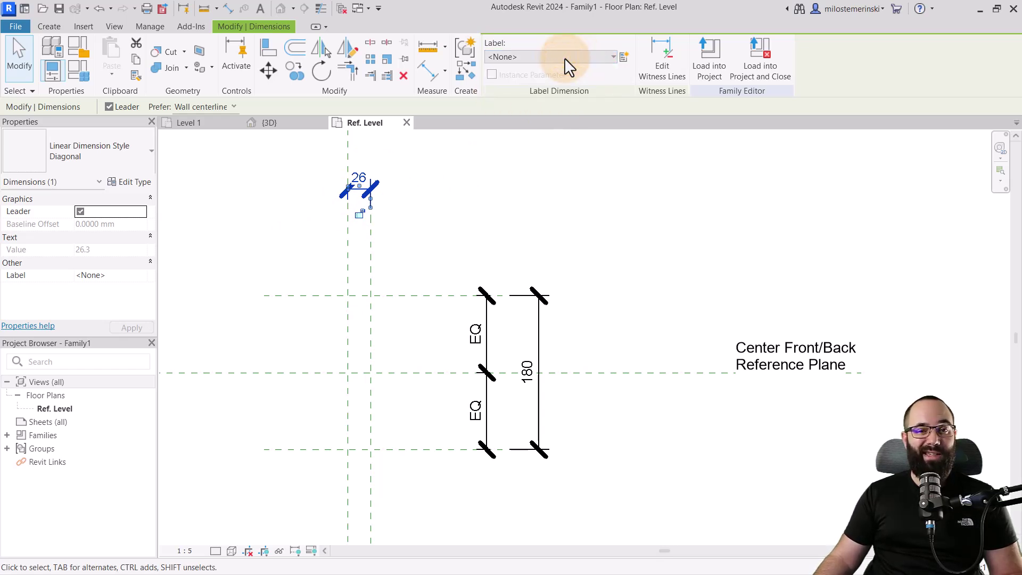
left_click(625, 58)
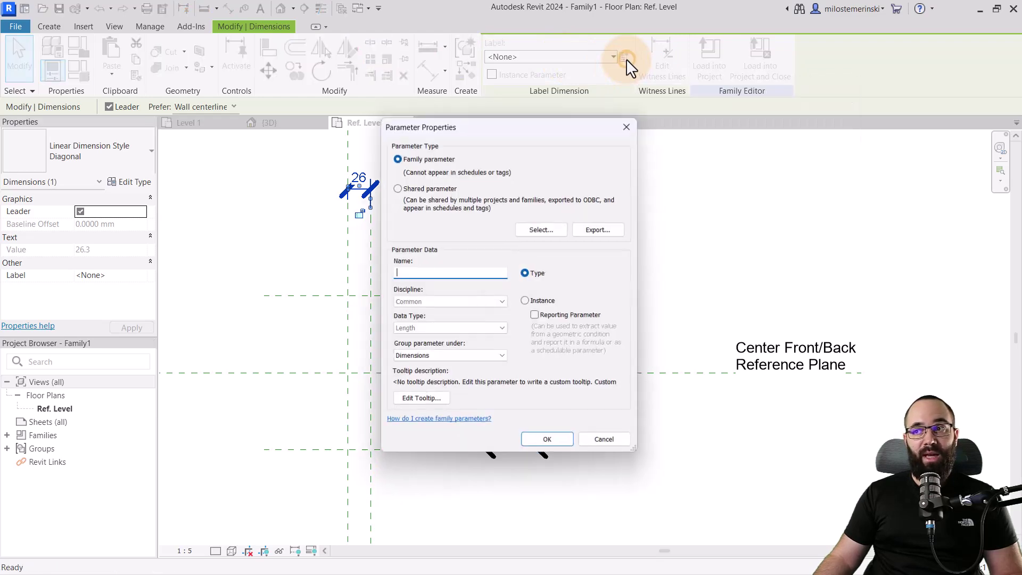
left_click_drag(538, 121, 301, 117)
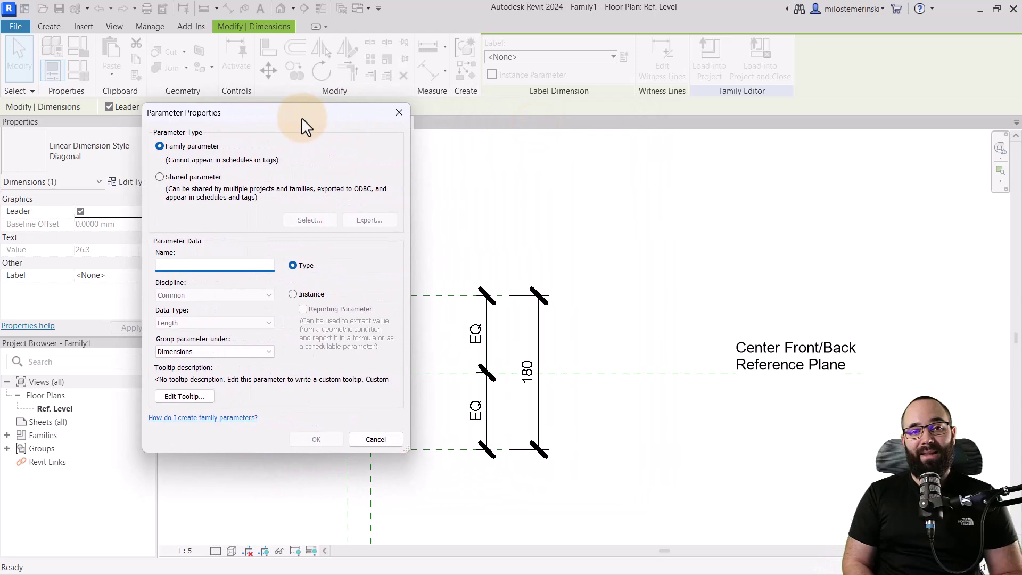
type("Mullion Half Width")
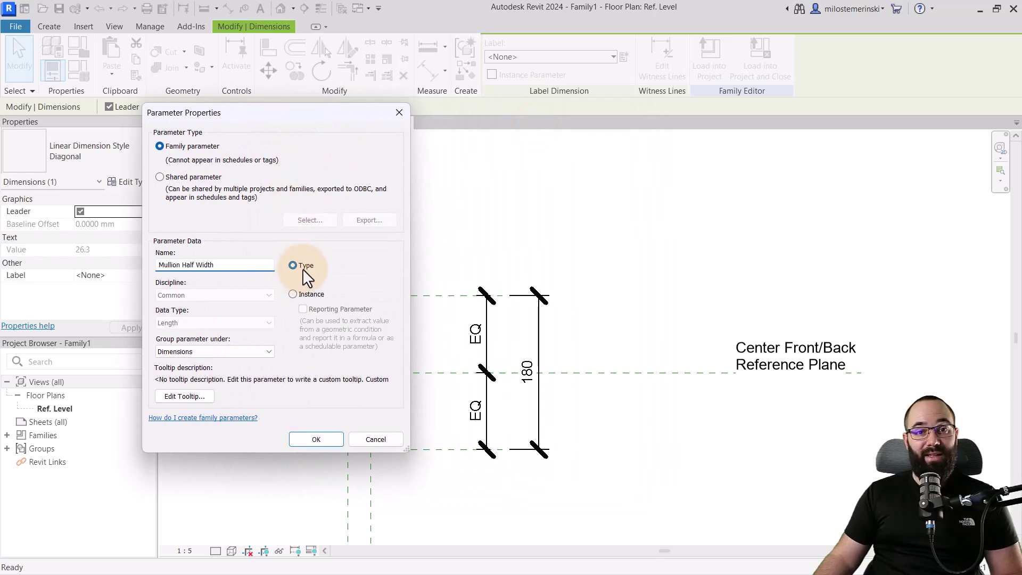
left_click(327, 440)
Step: Label the 180 dimension with a new Mullion Depth type parameter
left_click(414, 347)
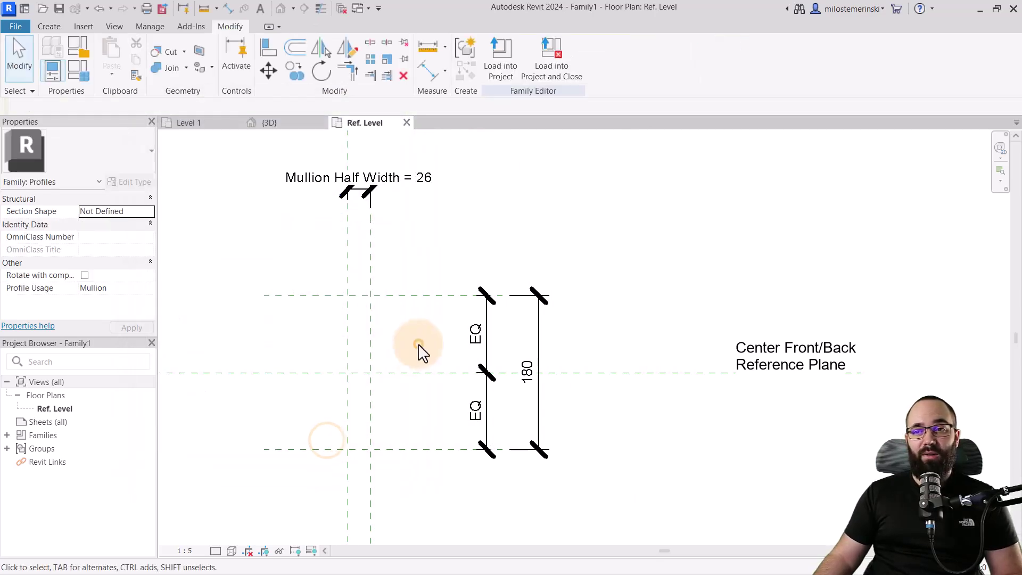
left_click(538, 356)
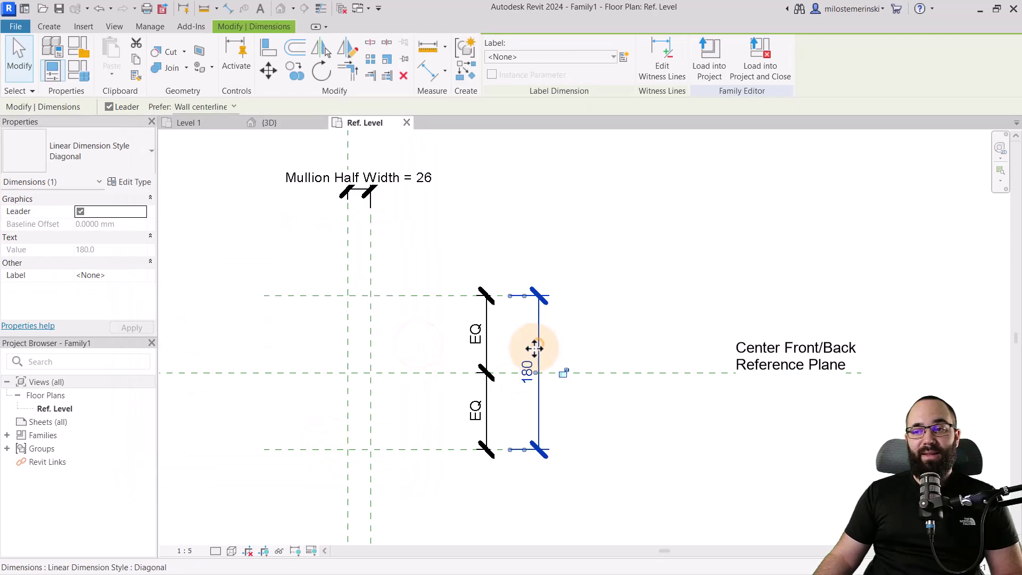
left_click(623, 58)
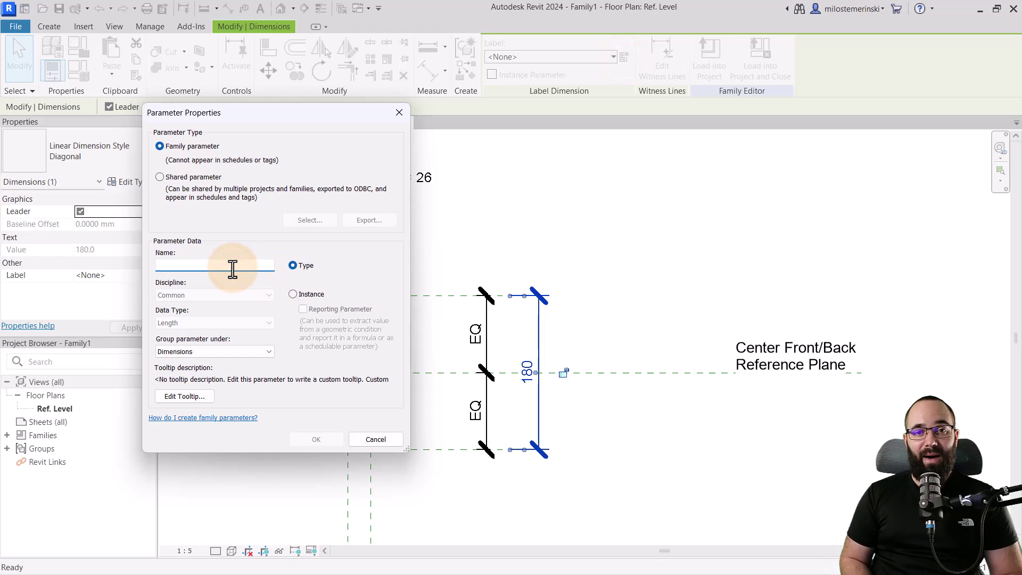
type("Mullion Depth")
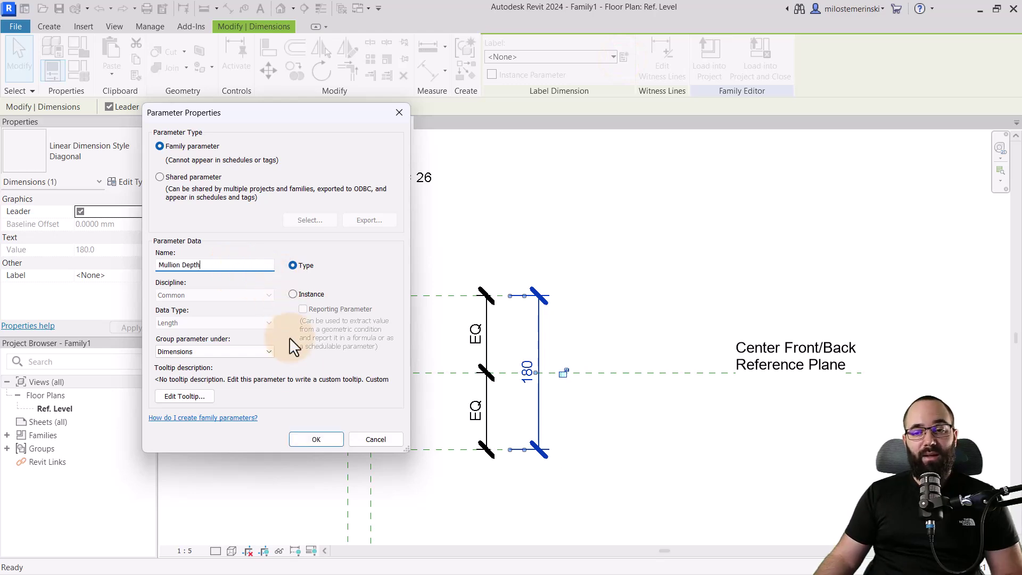
left_click(317, 440)
left_click(416, 338)
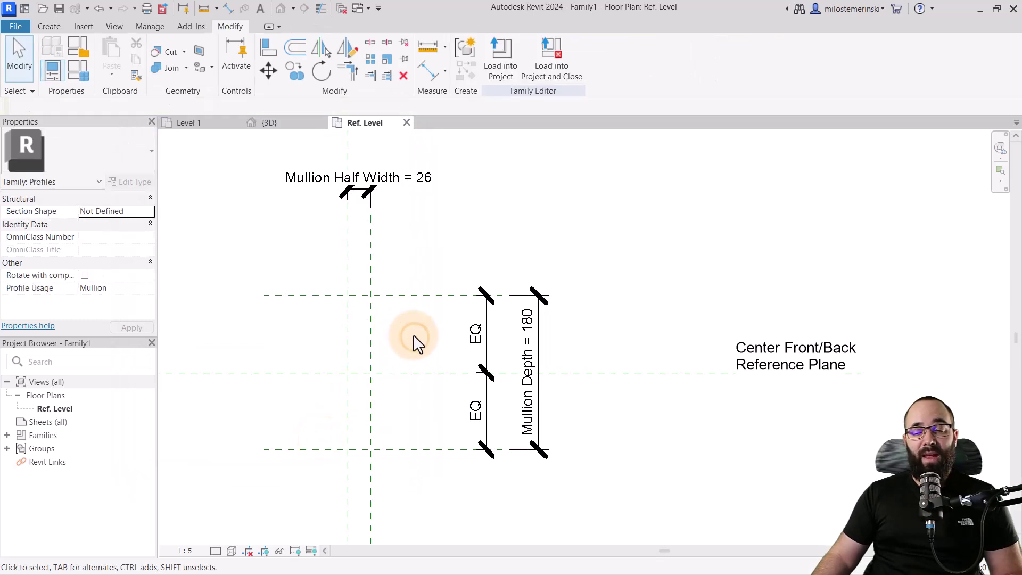
middle_click_drag(414, 337, 415, 331)
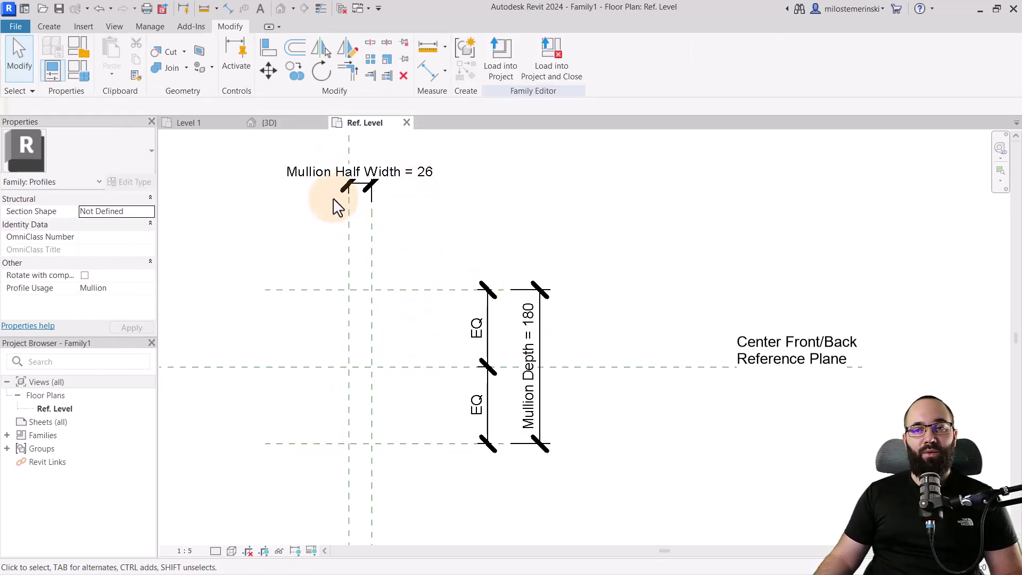
Step: In Family Types, set Mullion Half Width to 25 and Mullion Depth to 150
left_click(201, 124)
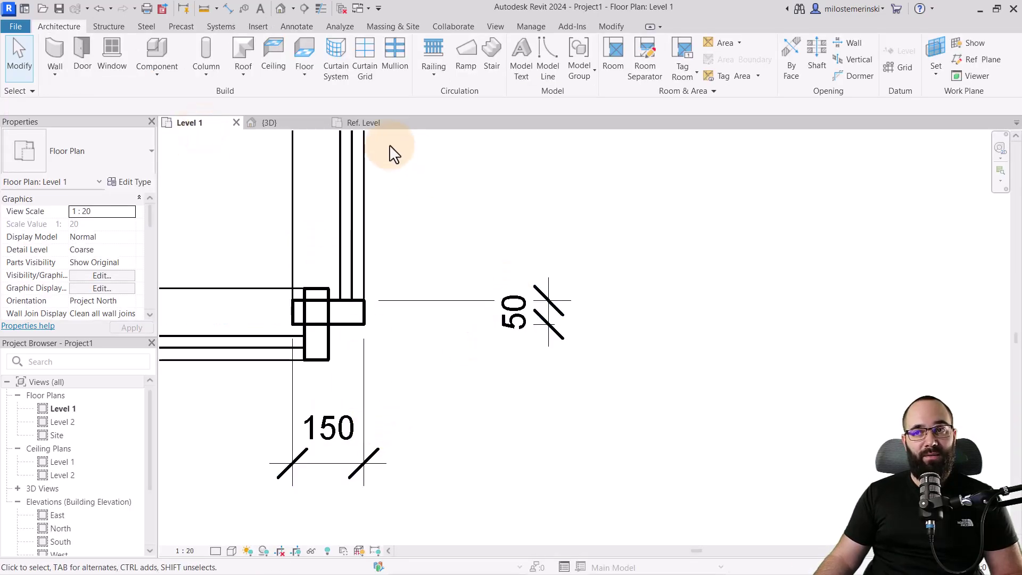
left_click(361, 121)
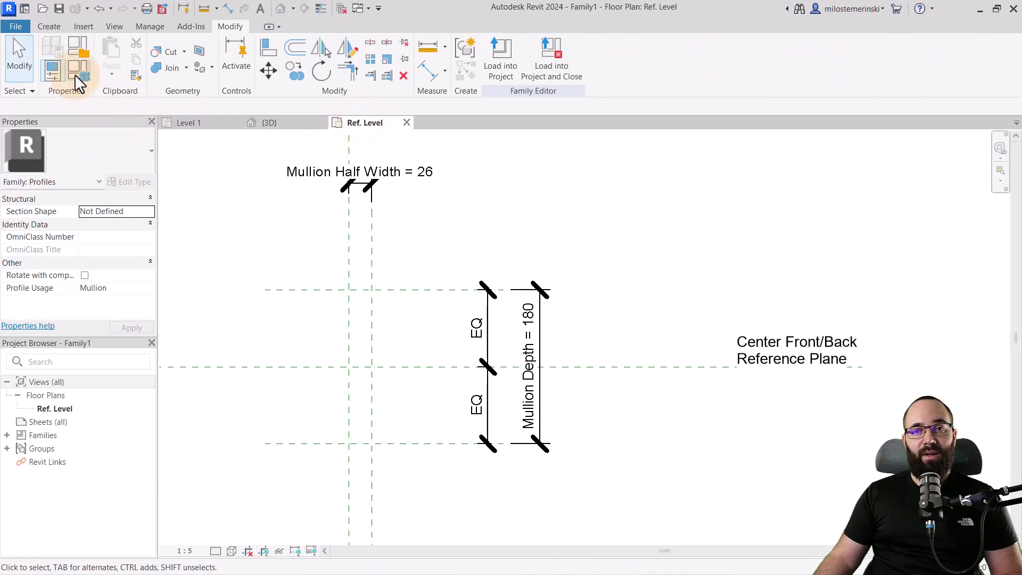
left_click(76, 76)
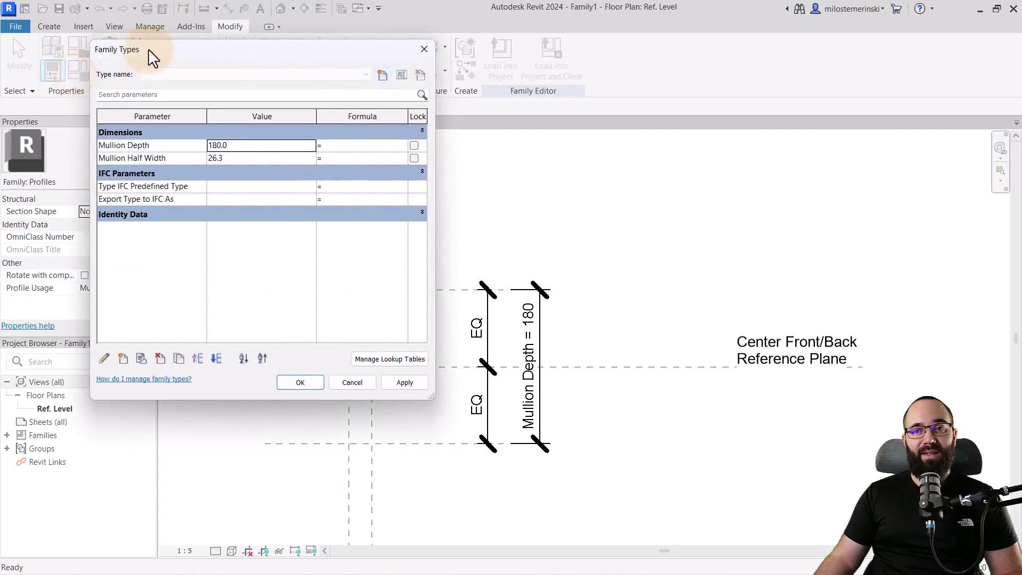
left_click_drag(153, 58, 133, 116)
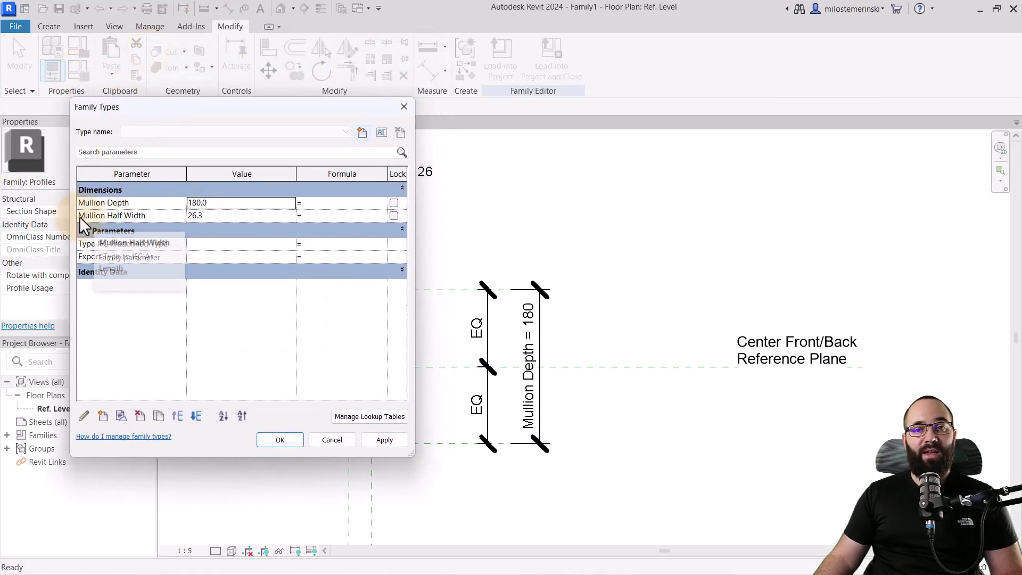
left_click(254, 217)
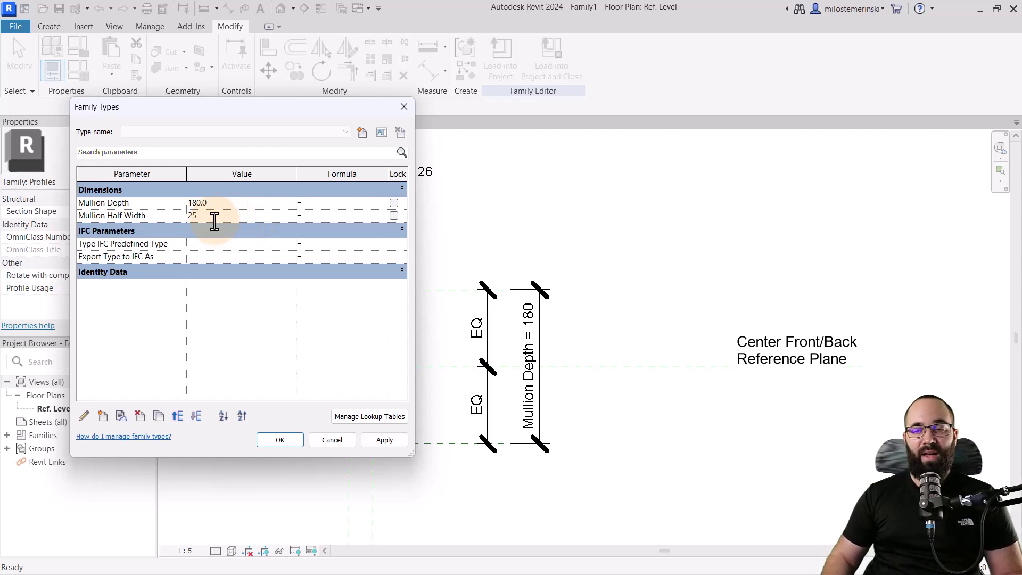
type("150")
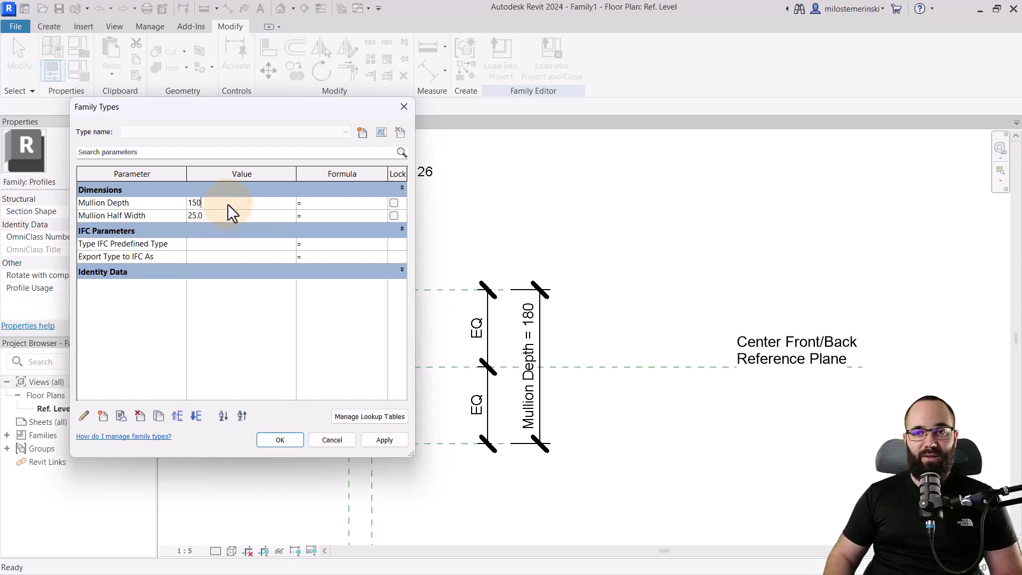
left_click(386, 441)
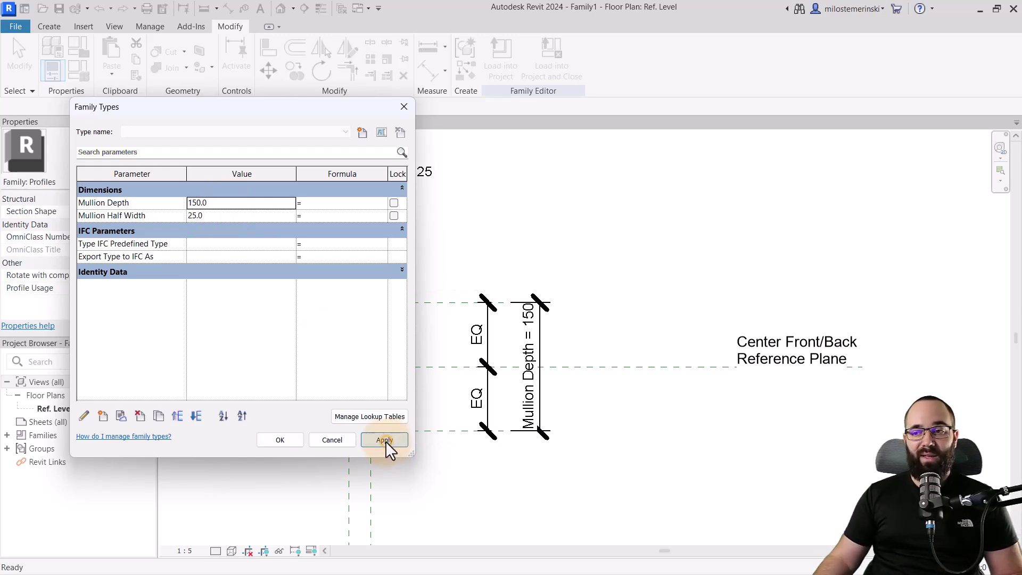
left_click(280, 439)
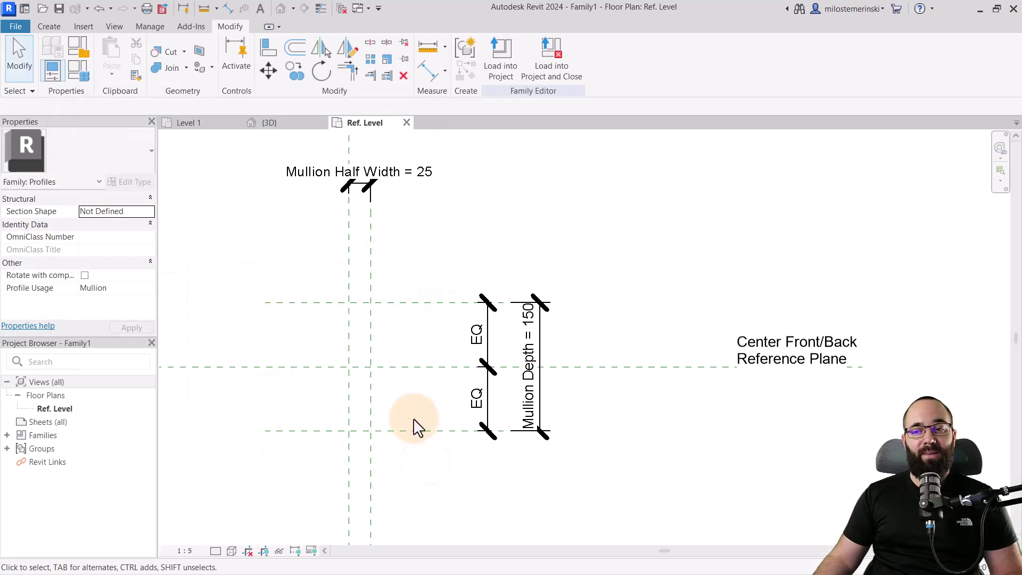
mouse_move(415, 424)
middle_mouse_down()
mouse_move(387, 366)
mouse_move(378, 389)
middle_mouse_up()
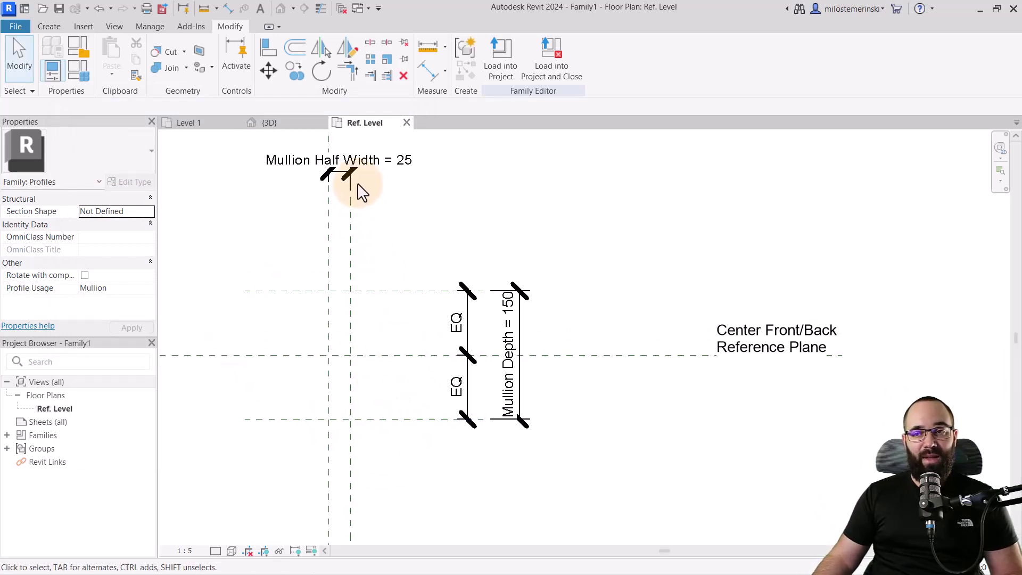
left_click_drag(358, 190, 381, 271)
left_click(381, 292)
scroll(377, 338, "up", 2)
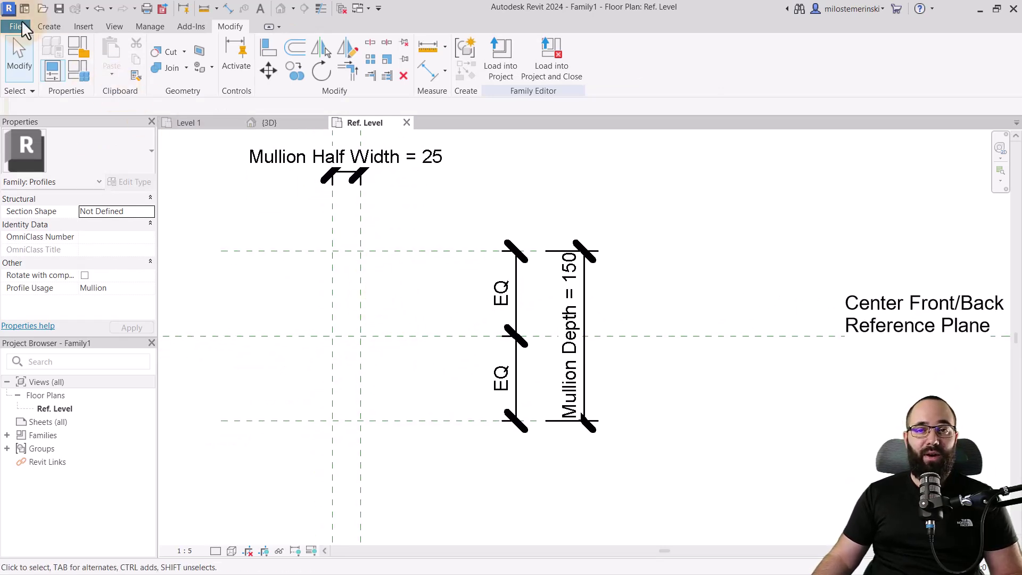
Step: Draw reference planes above the top plane and below the bottom plane
left_click(43, 29)
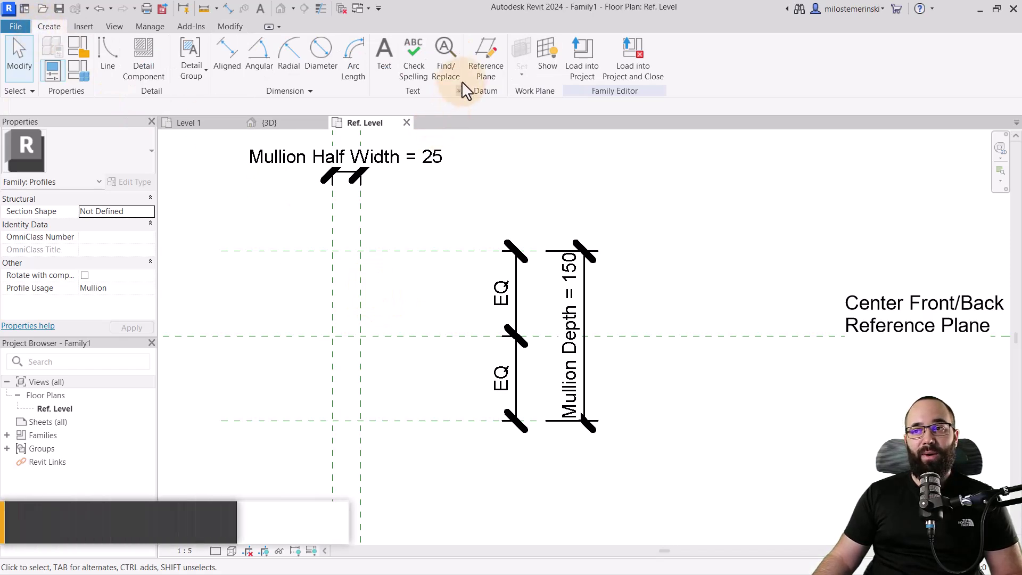
left_click(482, 72)
left_click(219, 216)
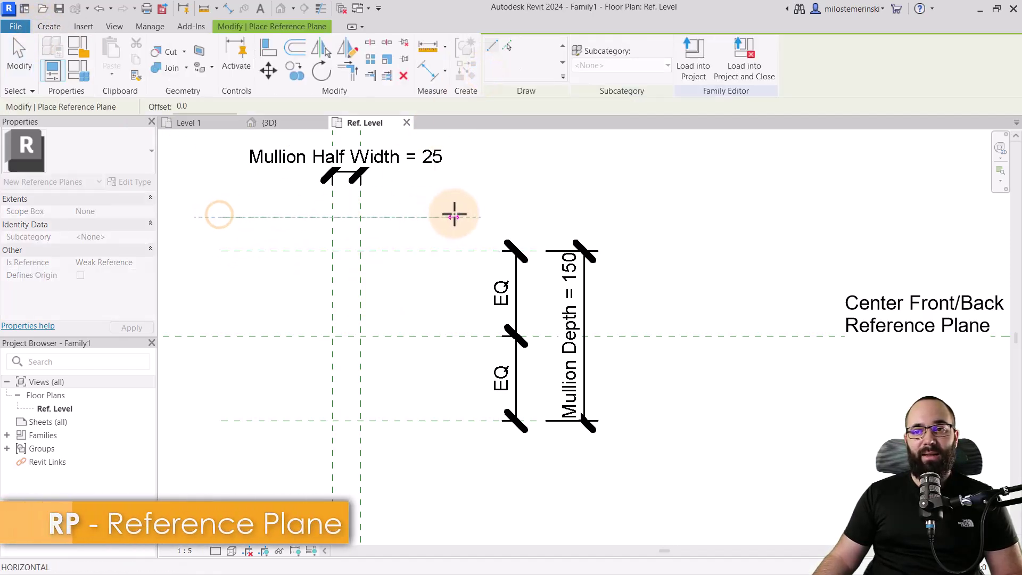
left_click(471, 217)
left_click(222, 455)
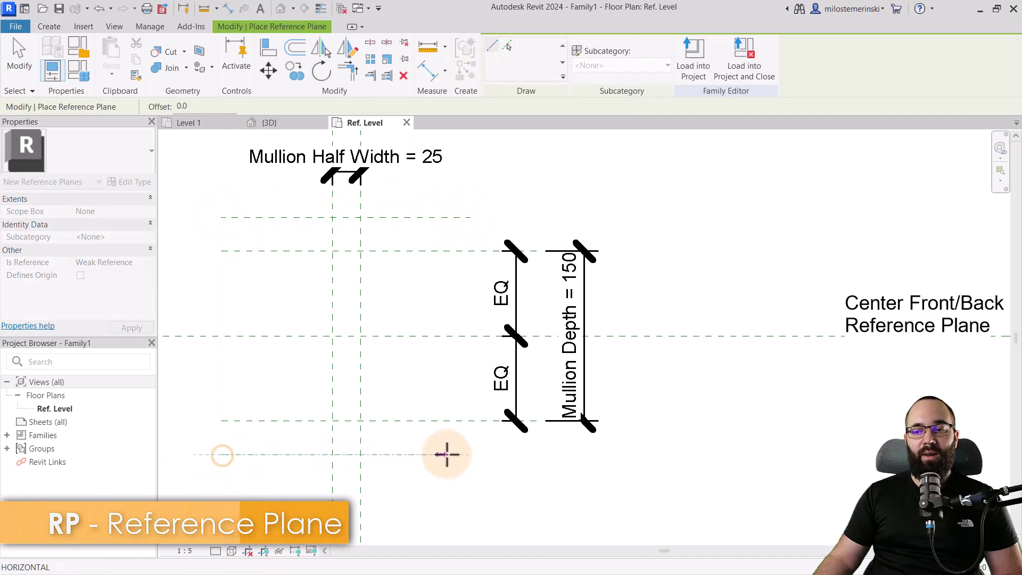
left_click(471, 454)
key("Escape")
key("Escape")
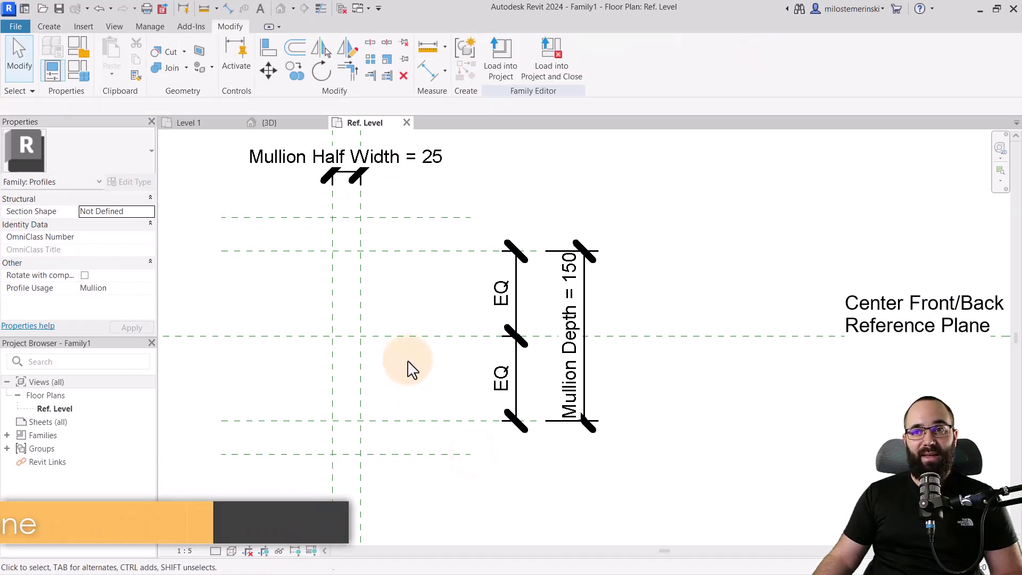
Step: Dimension the new planes about the centre plane as an EQ 105/105 string
left_click(431, 69)
left_click(416, 216)
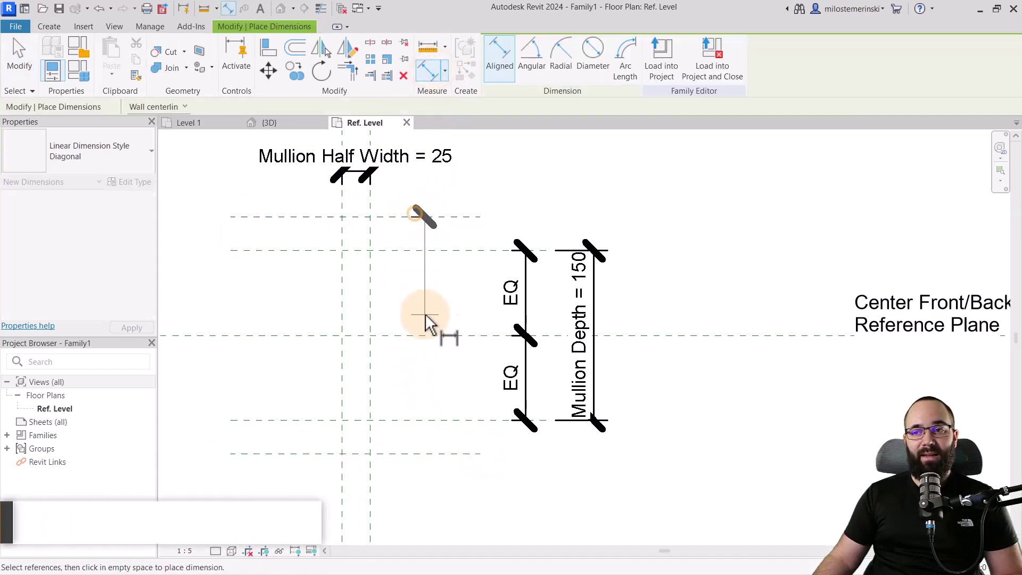
left_click(416, 335)
left_click(420, 455)
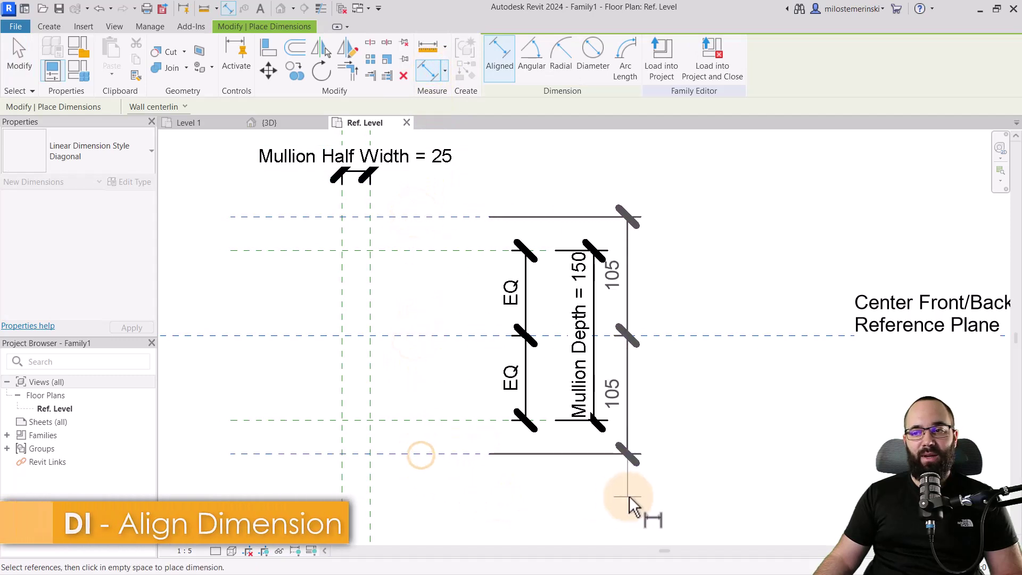
left_click(631, 496)
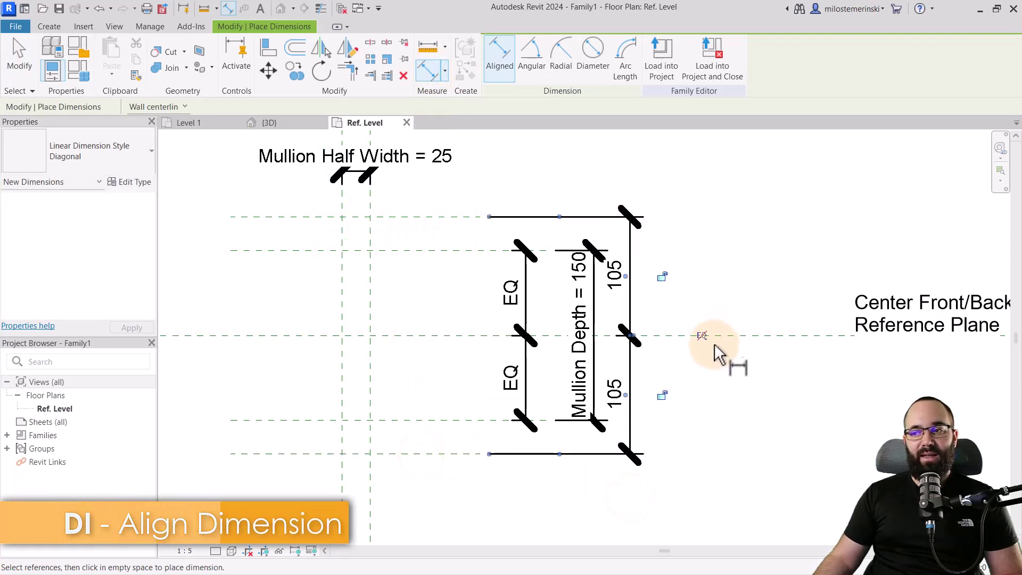
left_click(702, 336)
Step: Add a 210 overall dimension labelled with a new Mullion Diagonal Depth parameter
left_click(415, 219)
left_click(425, 454)
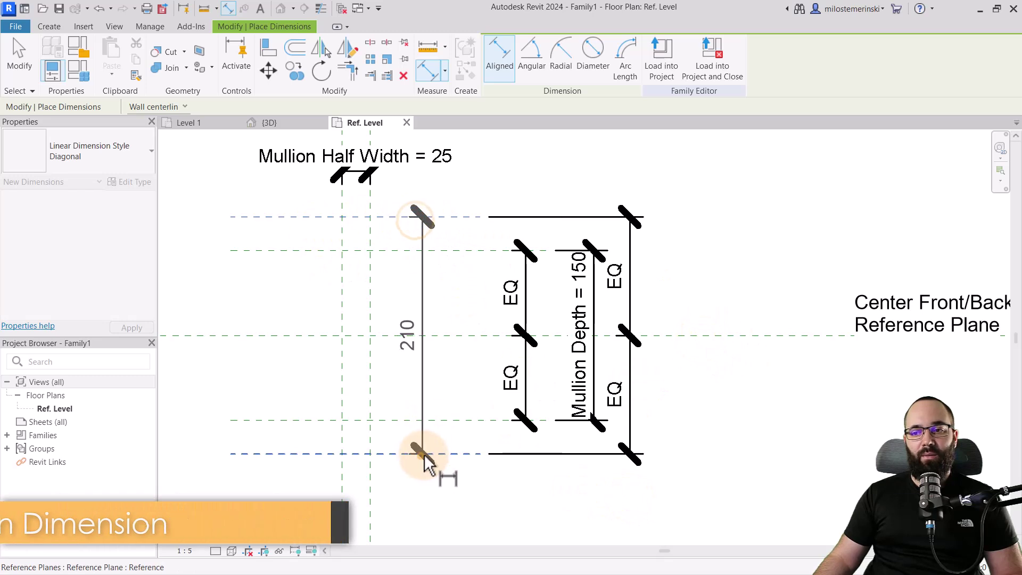
left_click(682, 500)
key("Escape")
key("Escape")
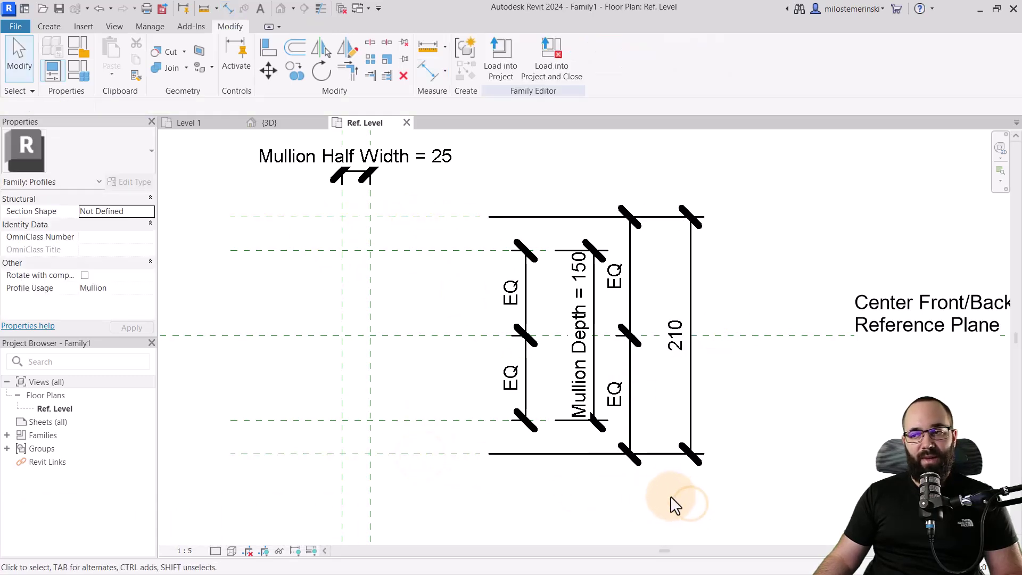
left_click(688, 383)
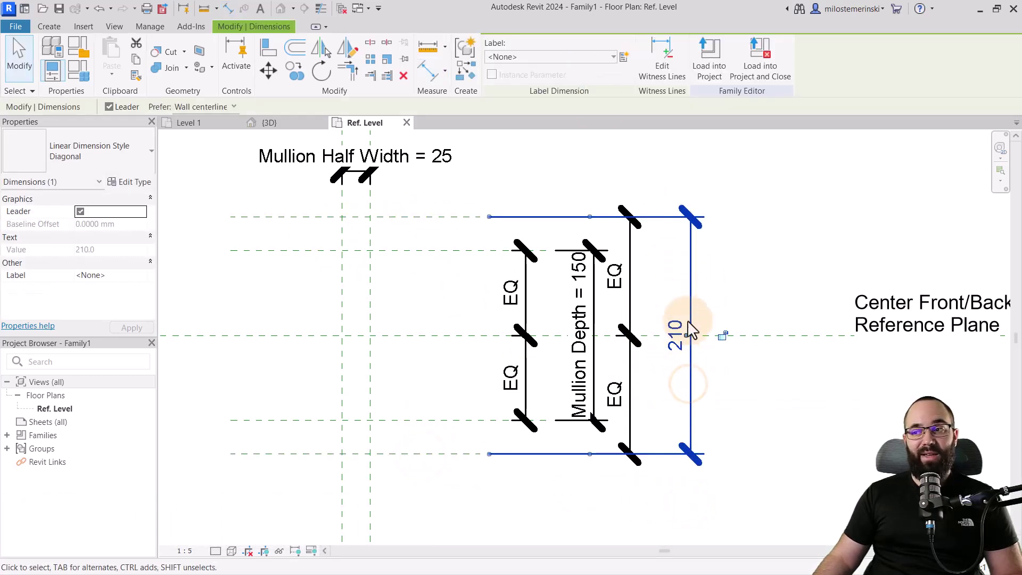
left_click(624, 56)
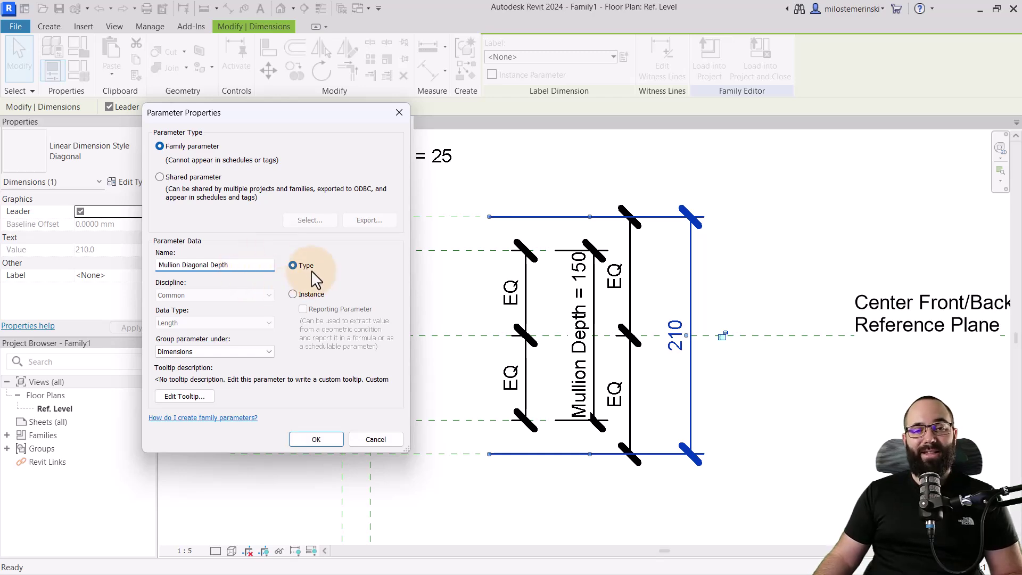
left_click(316, 441)
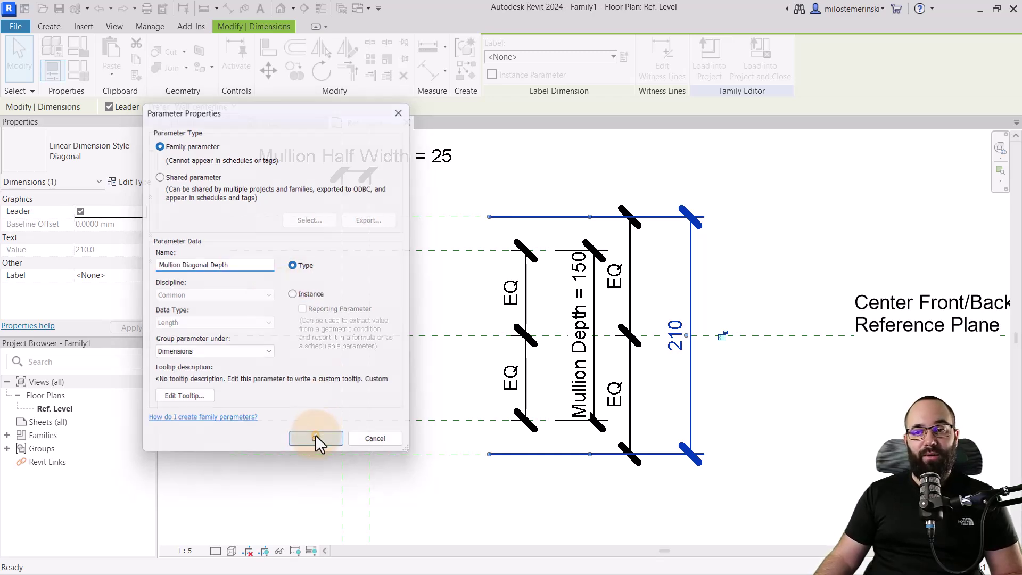
left_click(447, 387)
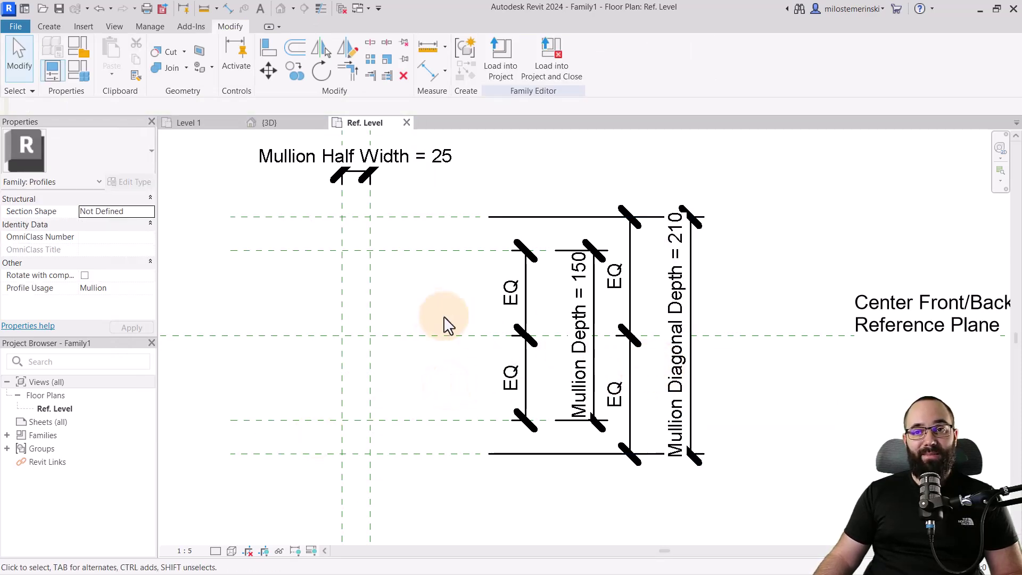
Step: Check the Level 1 plan, then go back to the profile family's Ref. Level view
left_click(209, 124)
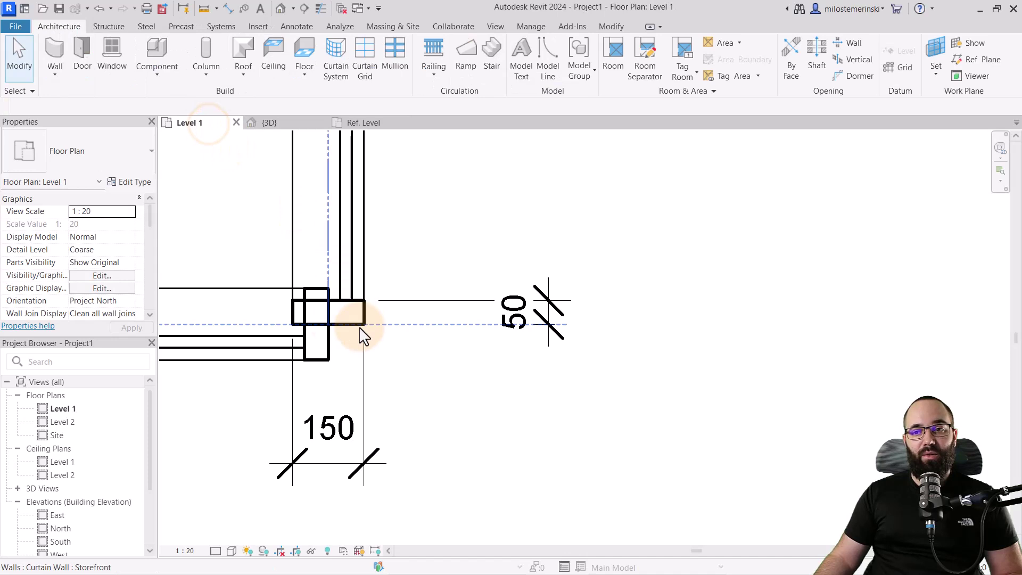
scroll(264, 285, "up", 2)
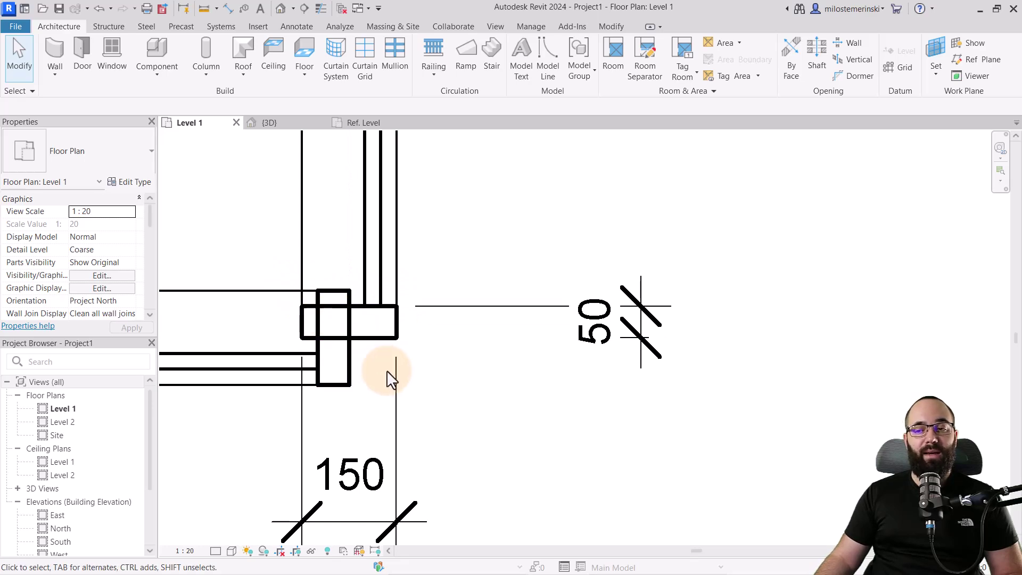
left_click(362, 122)
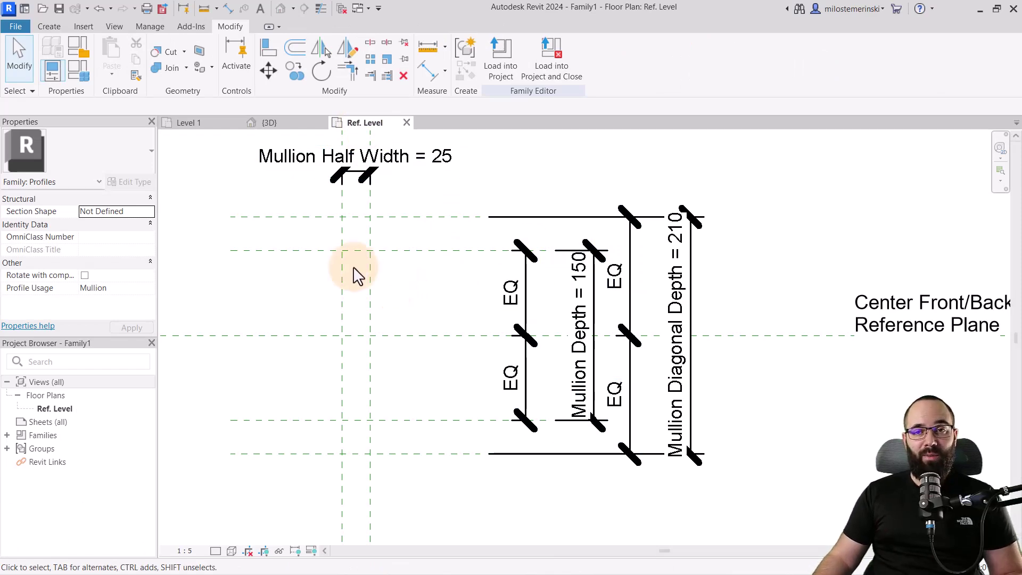
Step: Set Mullion Diagonal Depth's formula to Mullion Depth * 1.41, giving 211.5
left_click(82, 75)
left_click(210, 201)
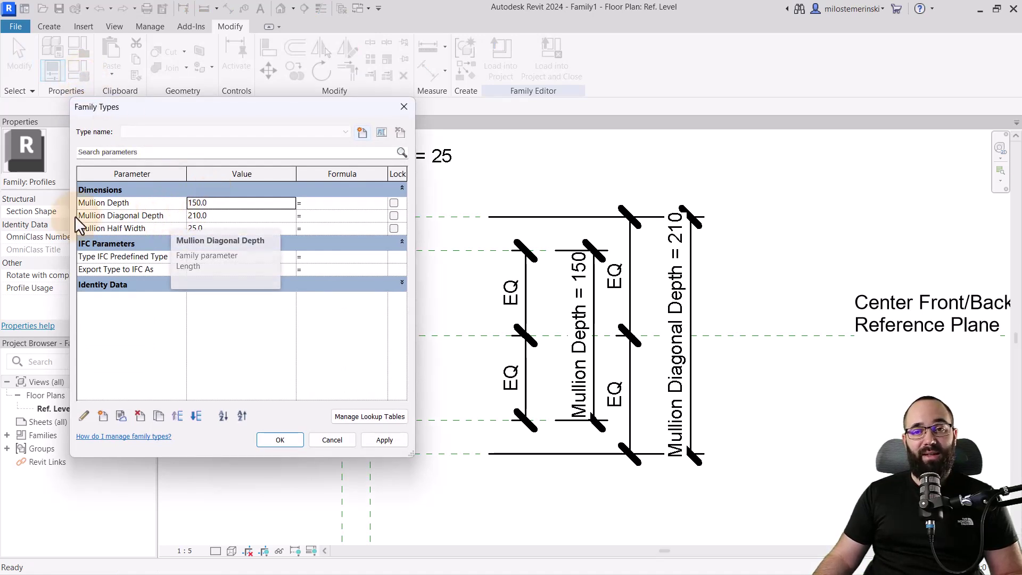
left_click(145, 205)
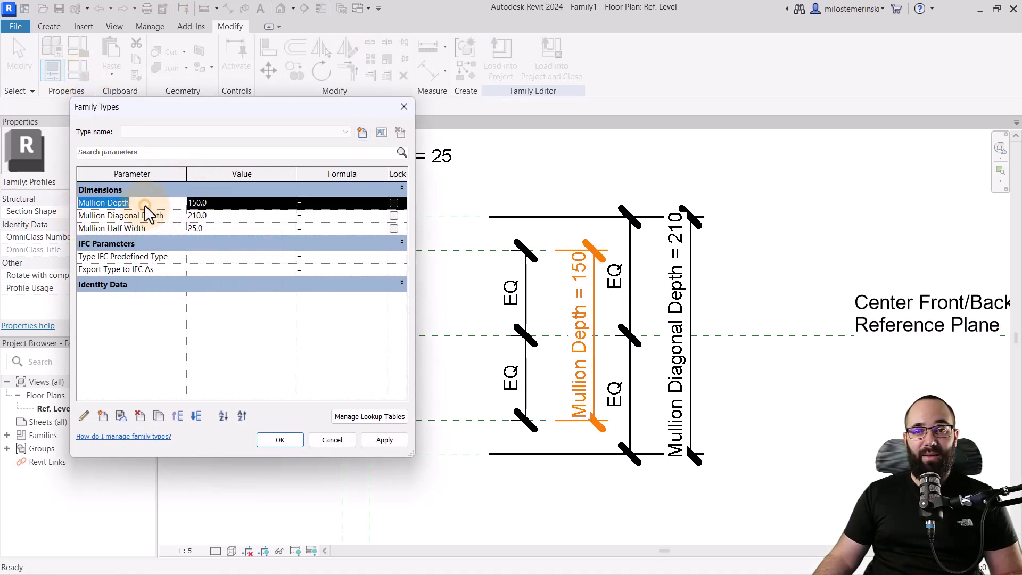
key("ctrl+c")
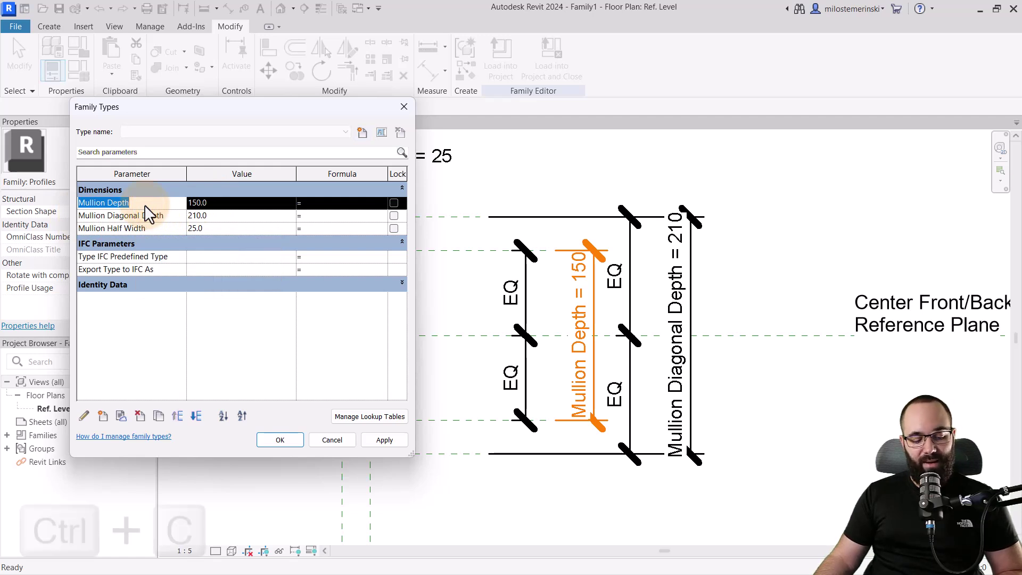
left_click(310, 218)
key("ctrl+v")
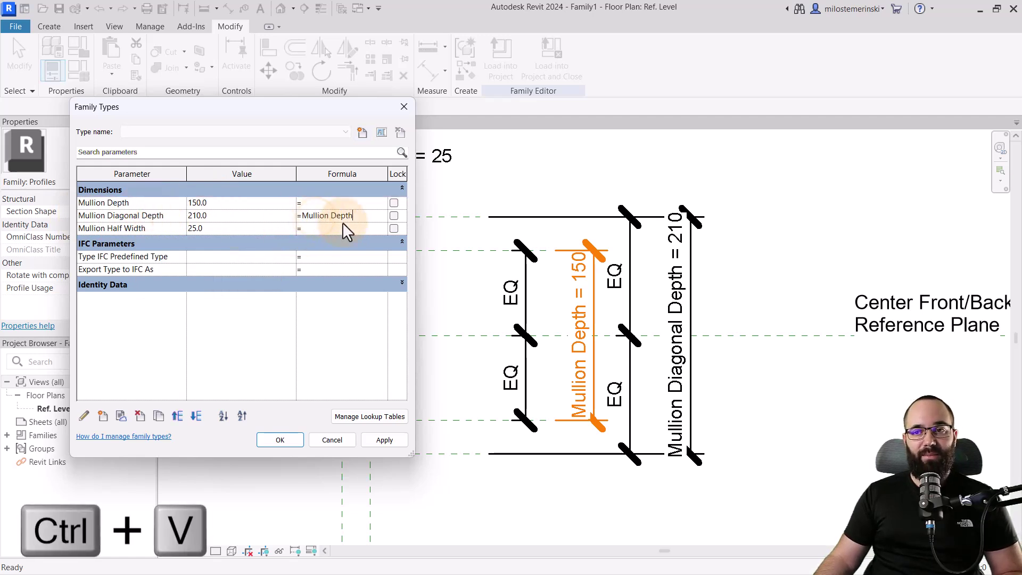
type("* 1.41")
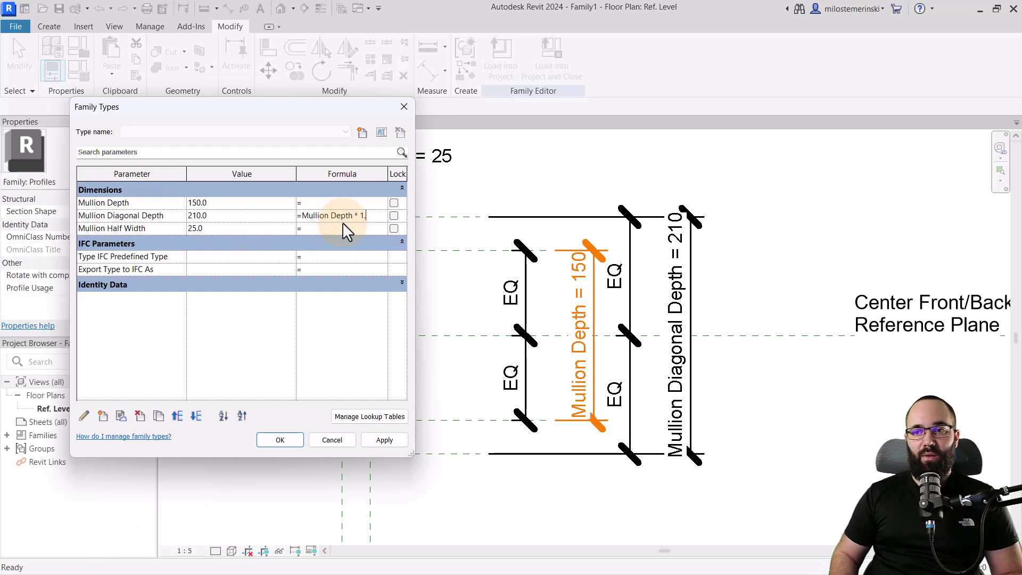
left_click(386, 440)
left_click(280, 440)
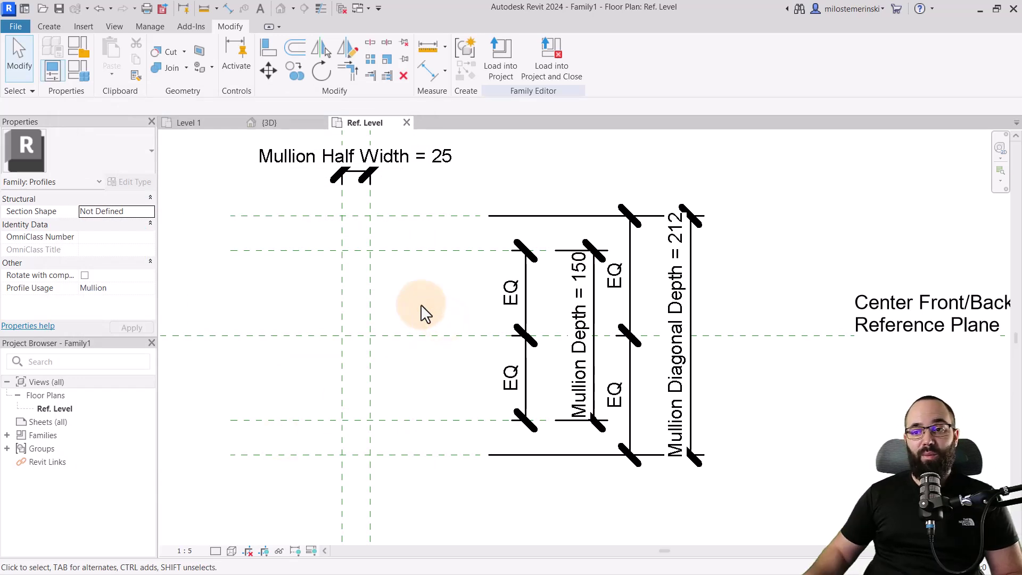
mouse_move(426, 307)
middle_mouse_down()
mouse_move(423, 320)
mouse_move(413, 316)
middle_mouse_up()
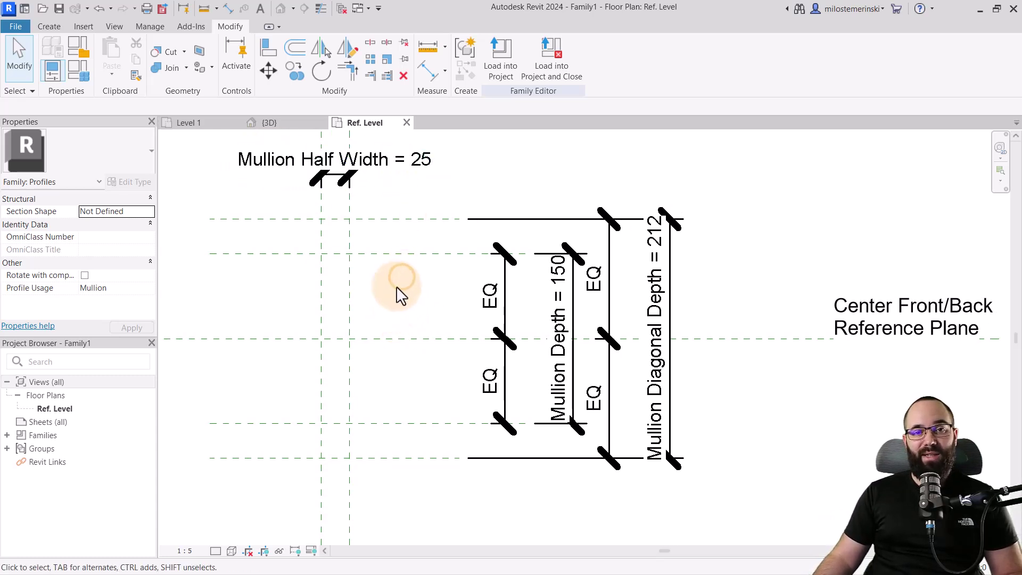
middle_click_drag(398, 288, 394, 309)
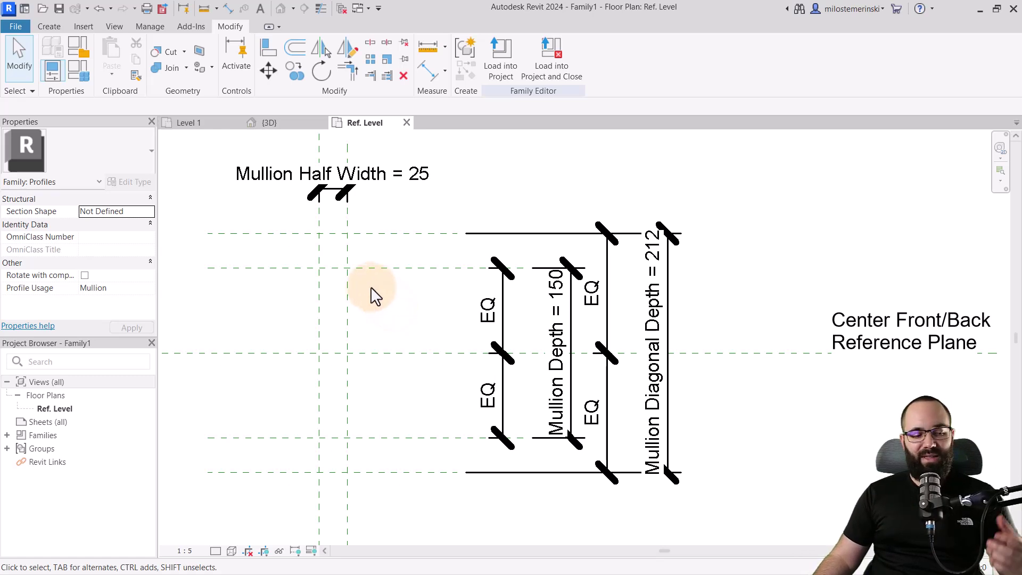
Step: Sketch a rectangular profile between the reference planes and lock all four edges to them
left_click(53, 25)
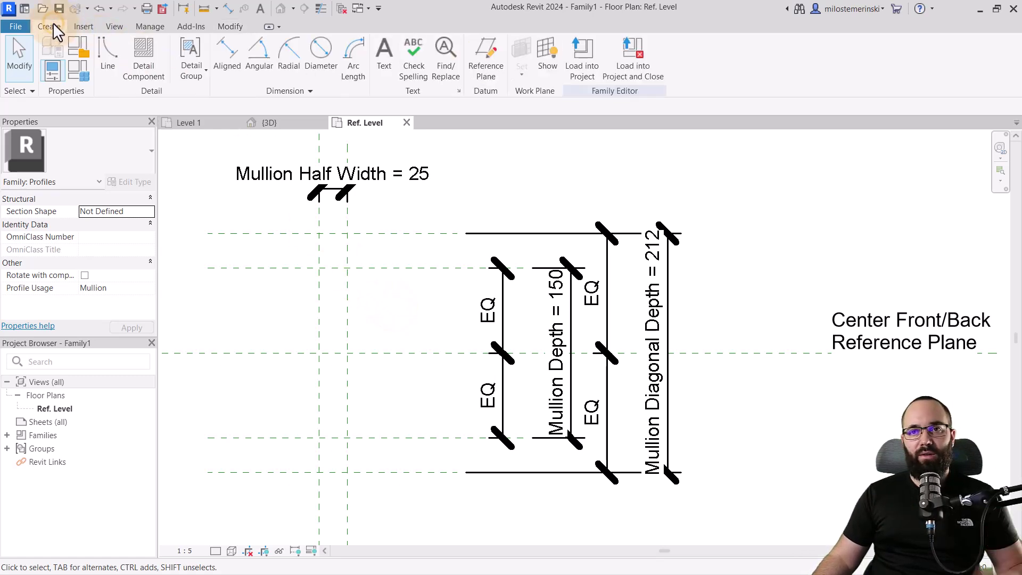
left_click(103, 74)
left_click(506, 46)
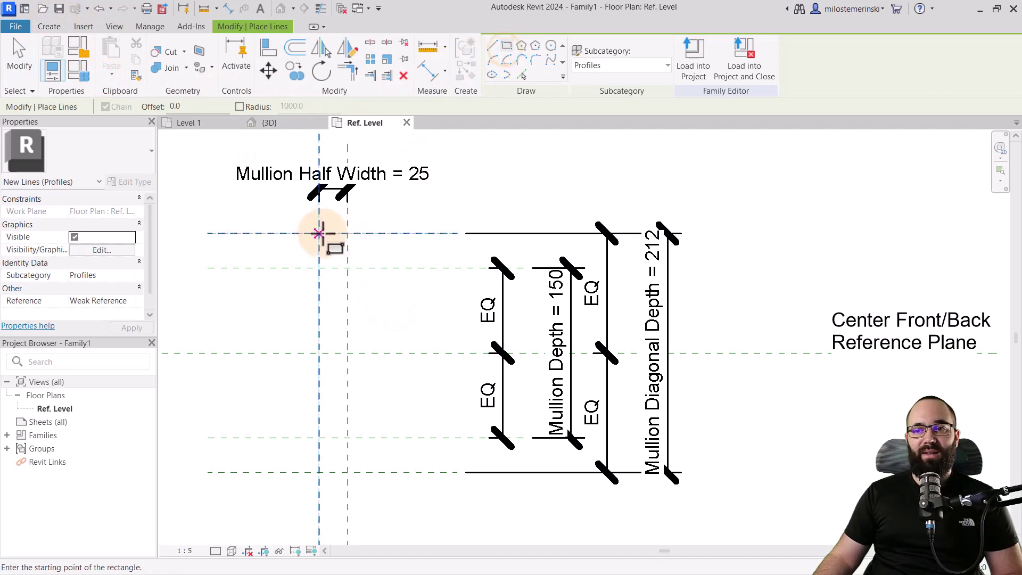
left_click(319, 233)
left_click(347, 472)
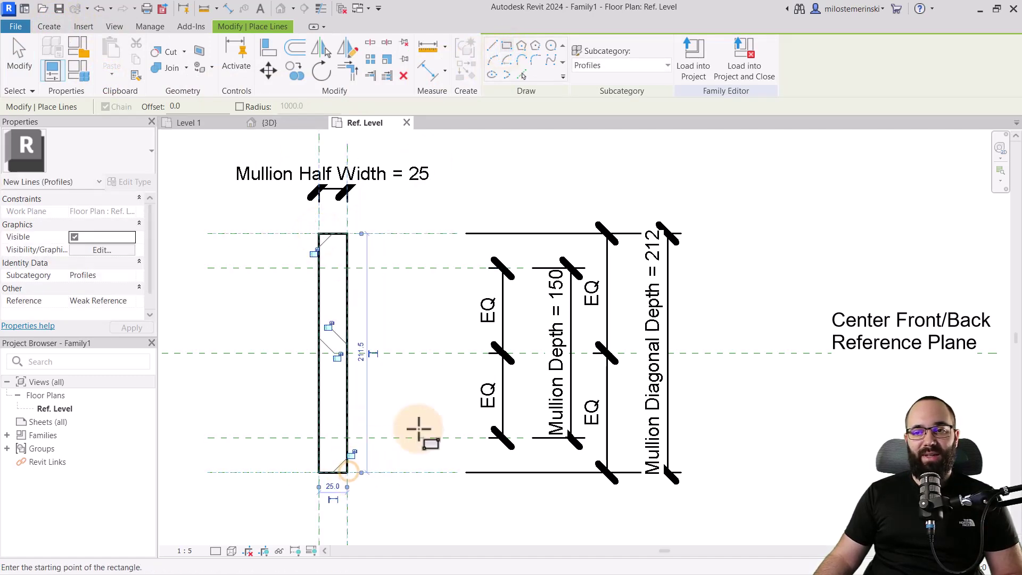
left_click(351, 452)
left_click(338, 357)
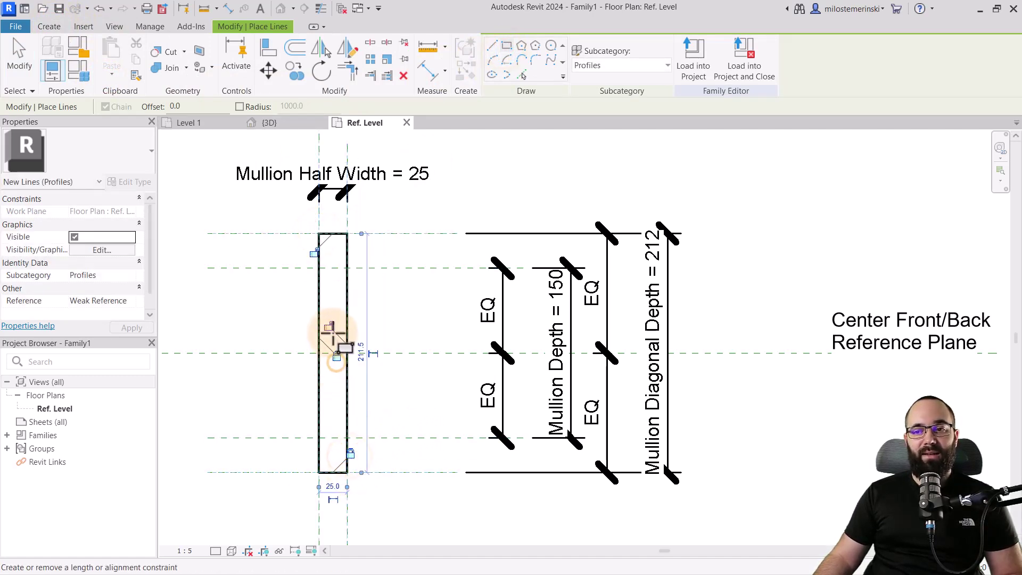
left_click(329, 325)
left_click(314, 253)
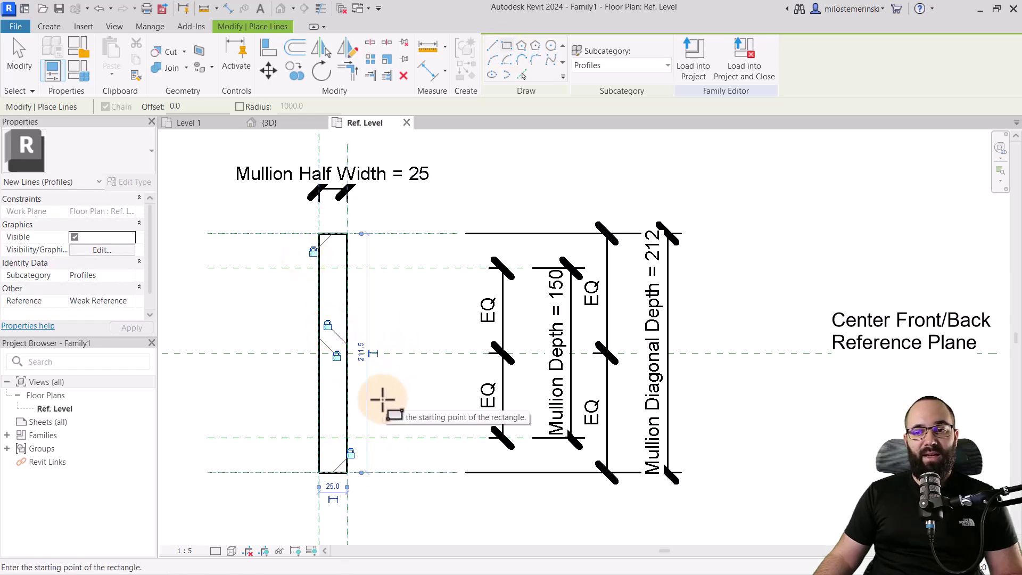
key("Escape")
key("Escape")
Step: Cut the rectangle's lower corner into a diagonal, removing conflicting constraints and extending the right edge to it
middle_click_drag(380, 456, 399, 429)
scroll(356, 430, "up", 2)
left_click(371, 430)
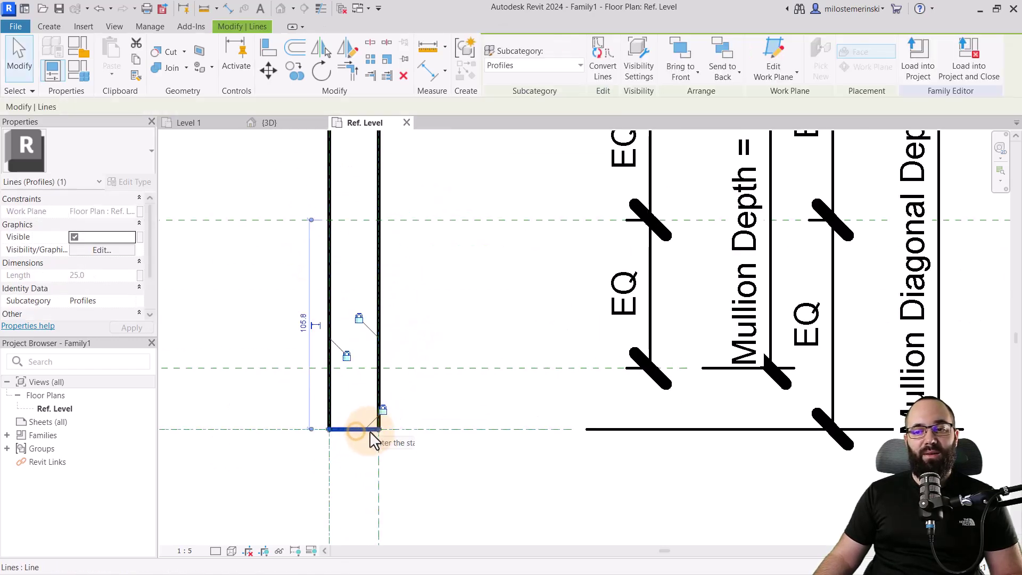
left_click(380, 389, "ctrl")
left_click_drag(380, 429, 378, 390, "ctrl")
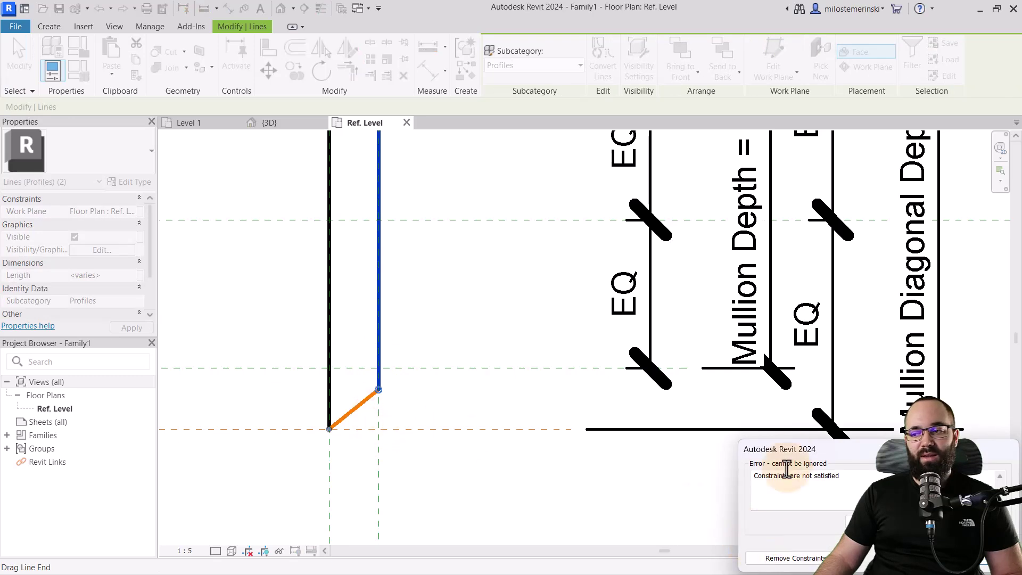
left_click_drag(574, 409, 489, 388)
left_click(504, 488)
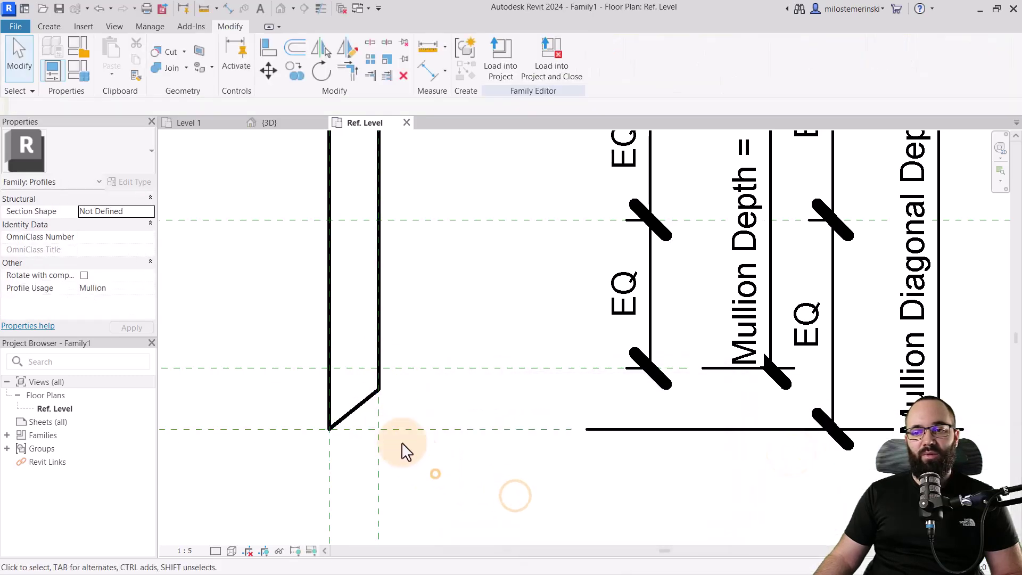
left_click(365, 403)
key("l")
key("i")
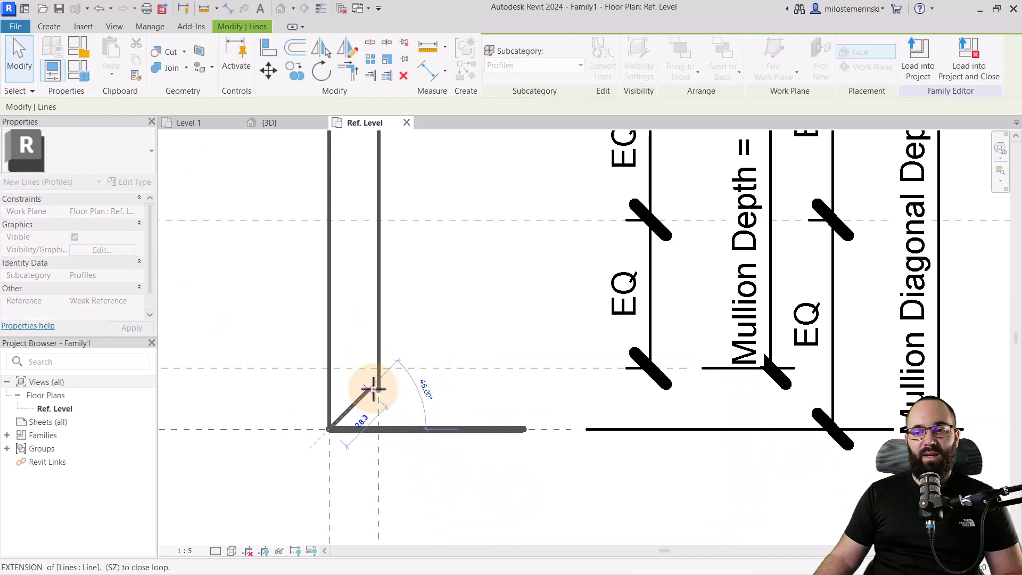
key("Escape")
left_click(379, 370)
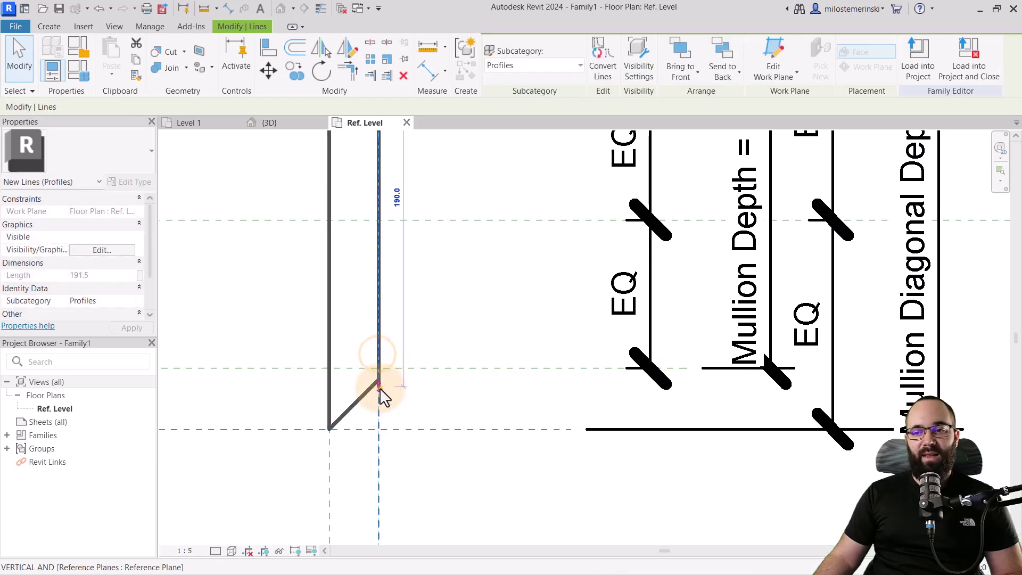
left_click(378, 379)
left_click(418, 412)
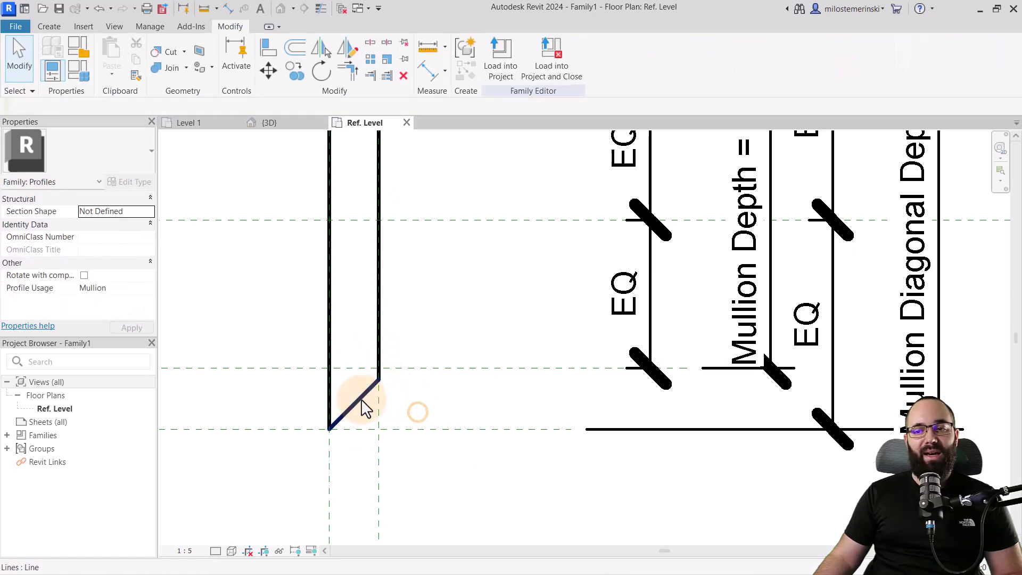
Step: Add a 25 aligned dimension between the lower reference planes, left of the mullion
scroll(366, 408, "down", 2)
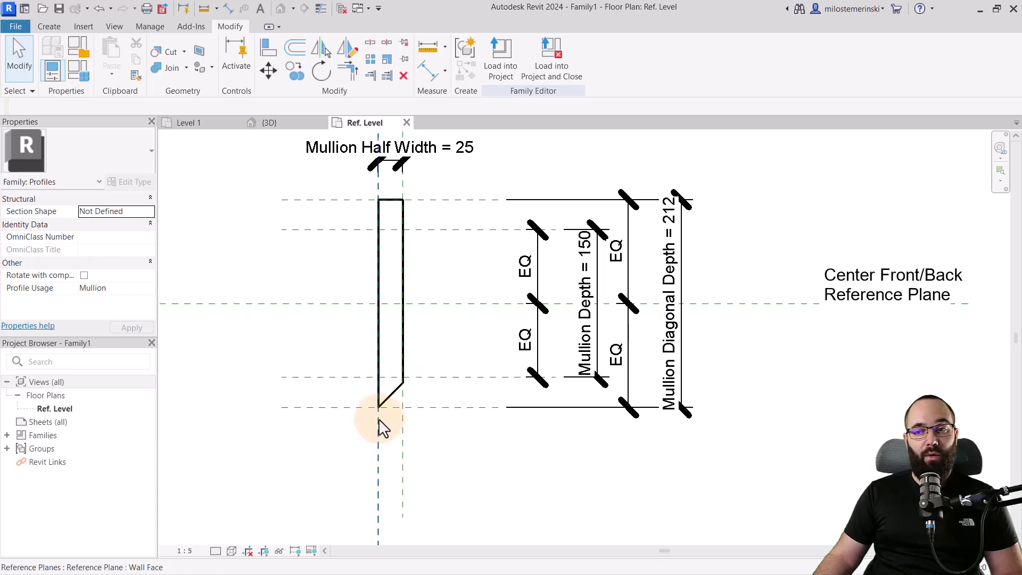
scroll(376, 423, "up", 1)
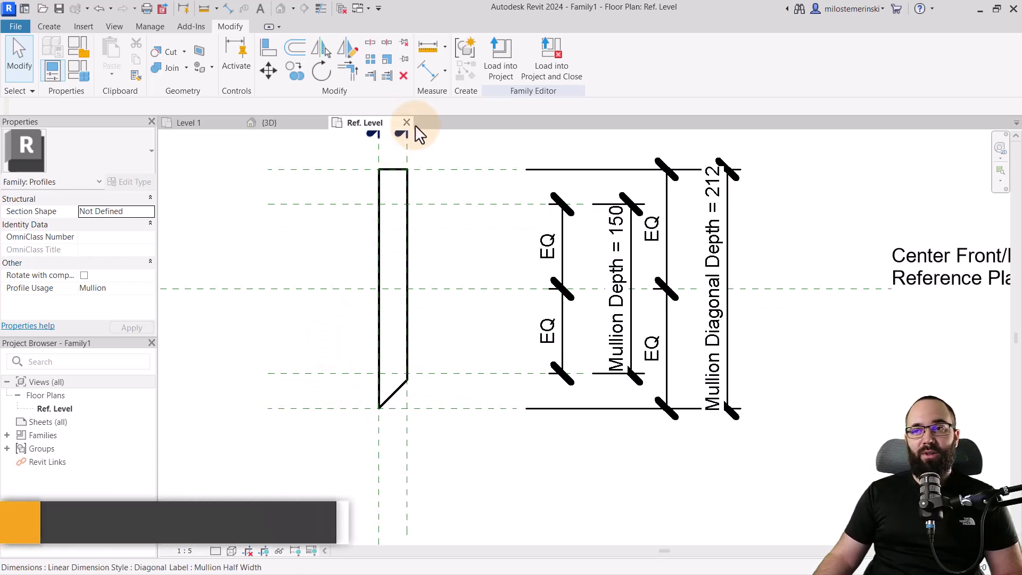
key("d")
key("i")
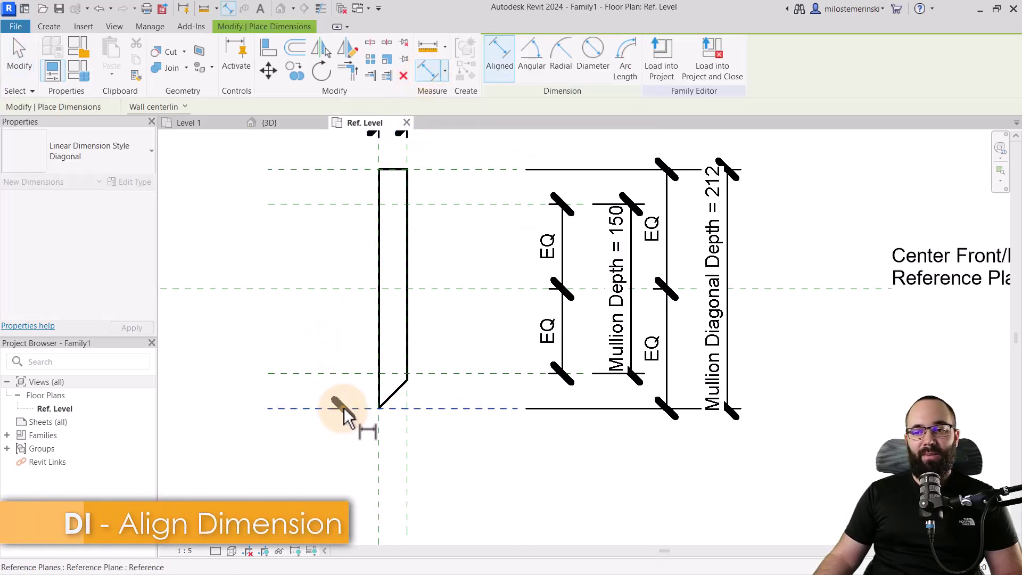
left_click(344, 407)
left_click(395, 374)
left_click(253, 453)
scroll(373, 469, "down", 1)
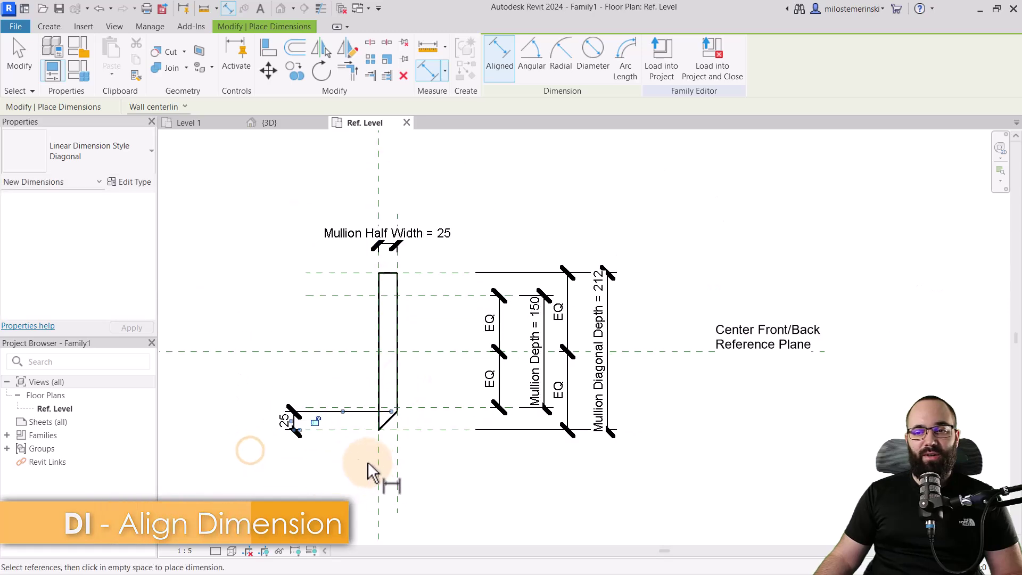
key("Escape")
Step: Label the 25 dimension with the Mullion Half Width parameter
left_click(286, 418)
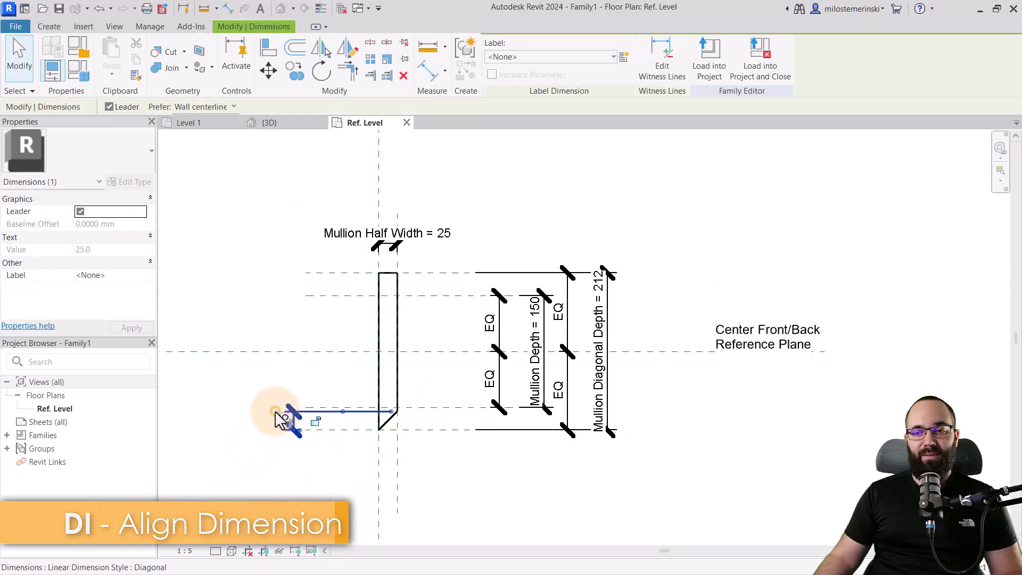
left_click(516, 57)
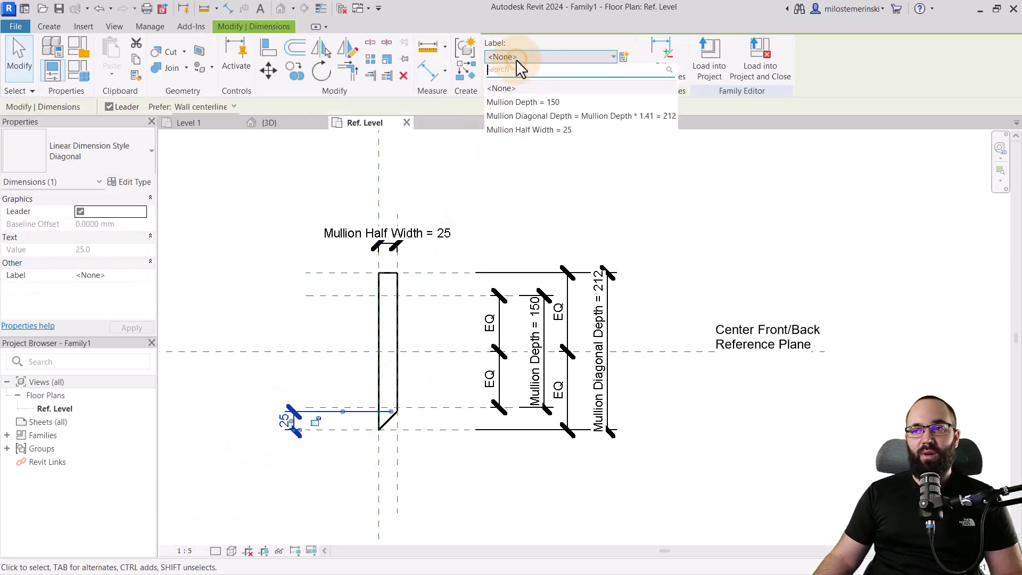
left_click(509, 129)
left_click(433, 383)
scroll(400, 429, "up", 2)
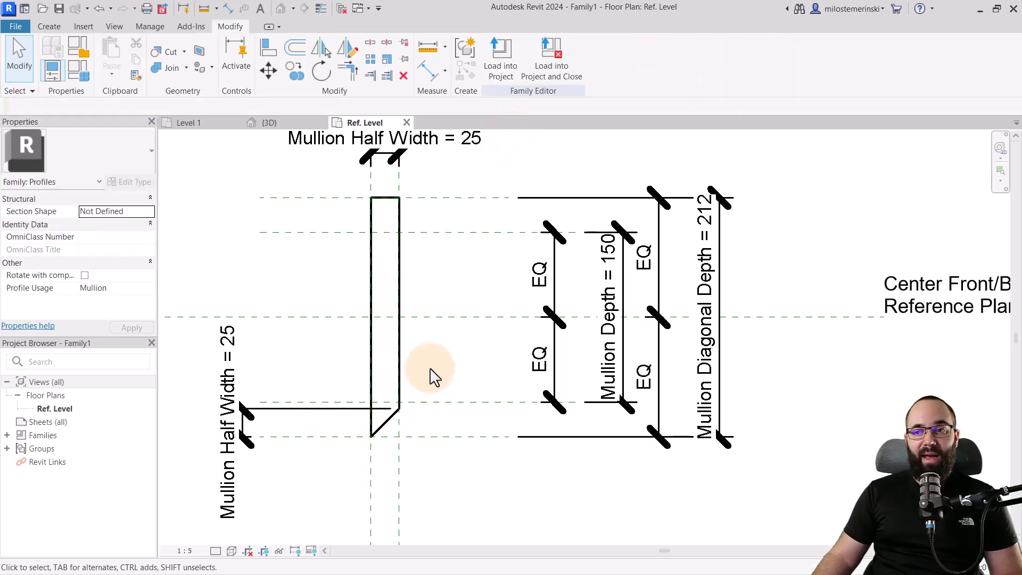
middle_click_drag(431, 369, 412, 380)
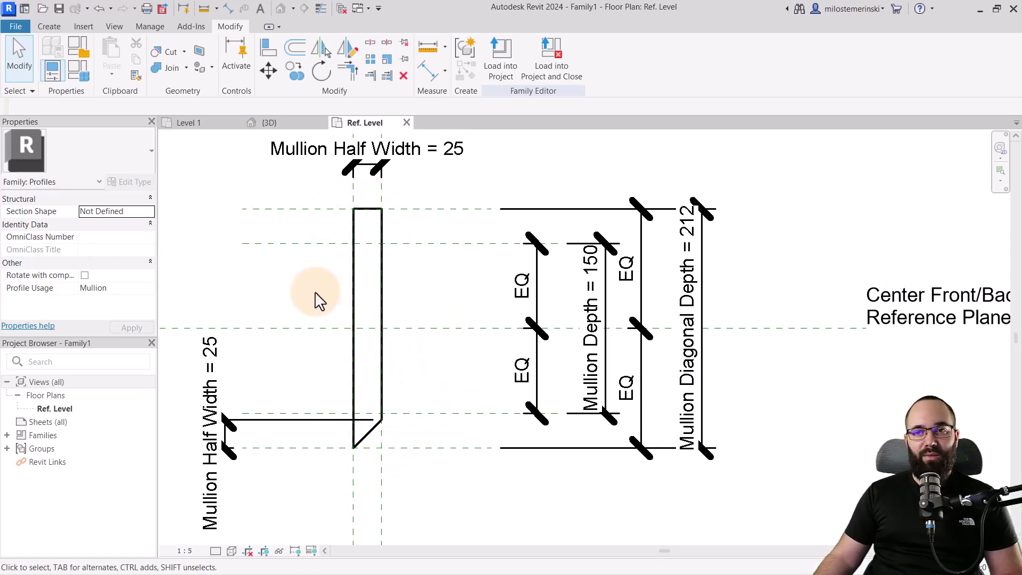
left_click(213, 126)
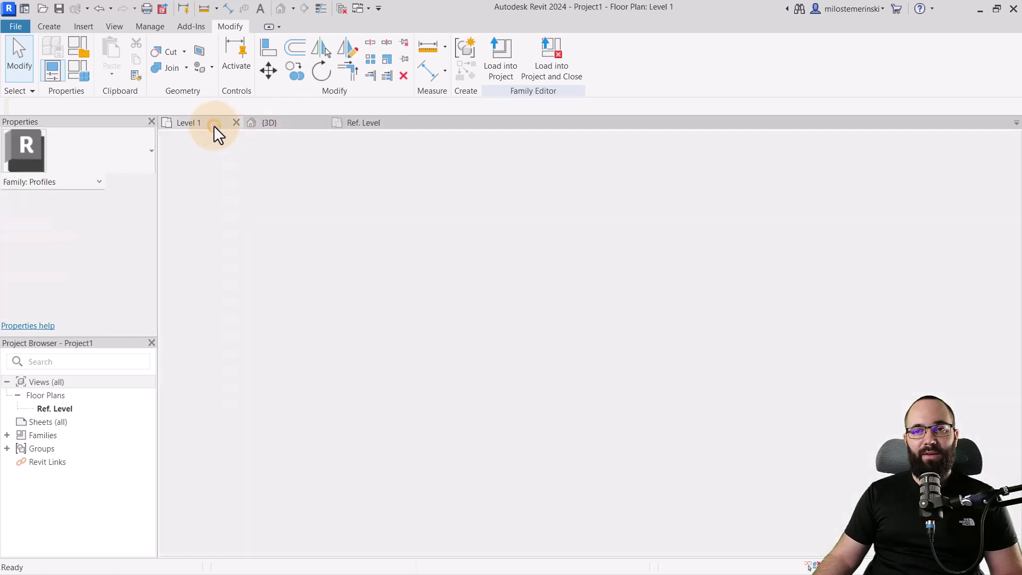
middle_click_drag(379, 379, 412, 392)
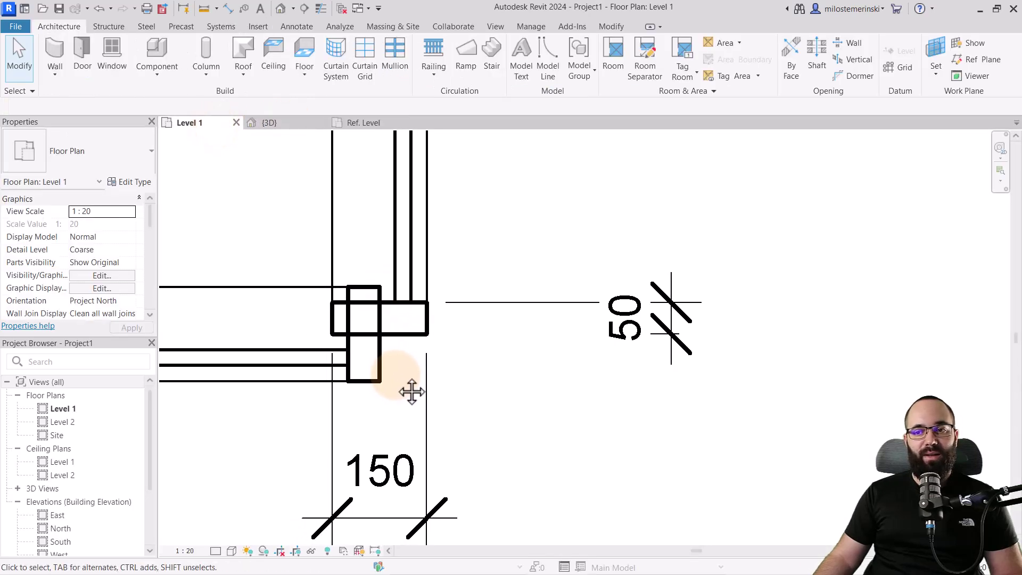
scroll(331, 374, "up", 1)
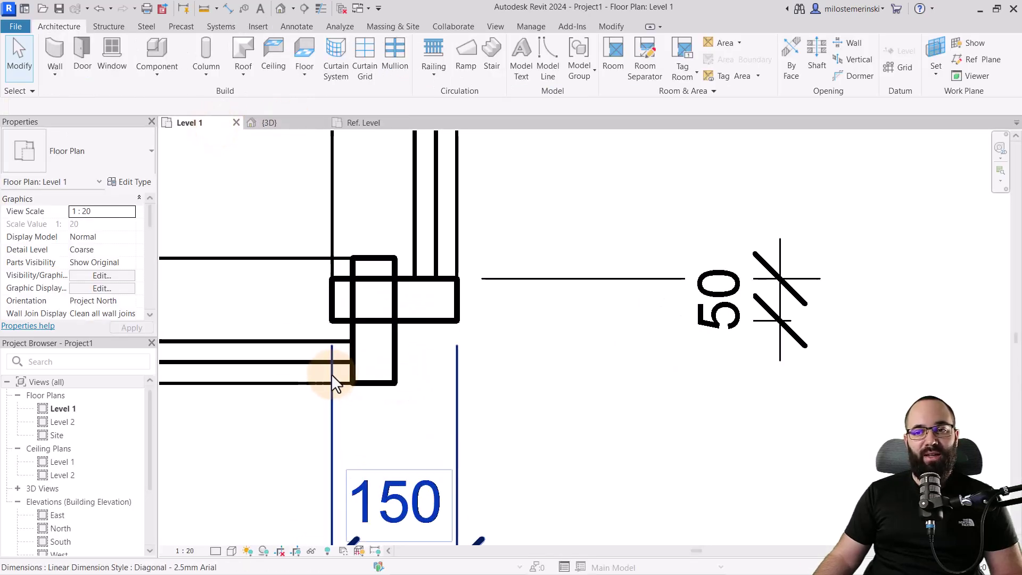
key("Tab")
left_click(286, 343)
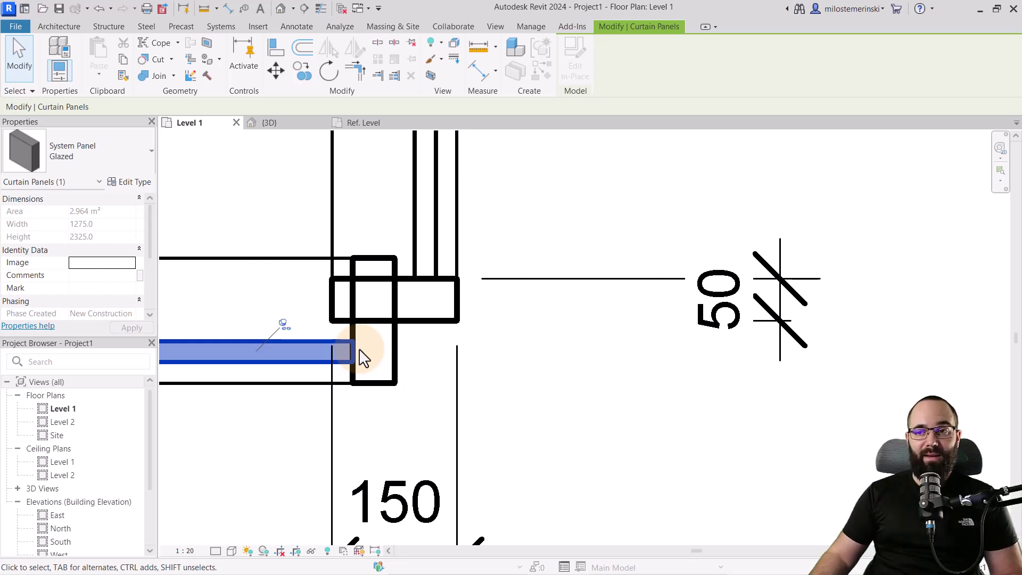
left_click(367, 123)
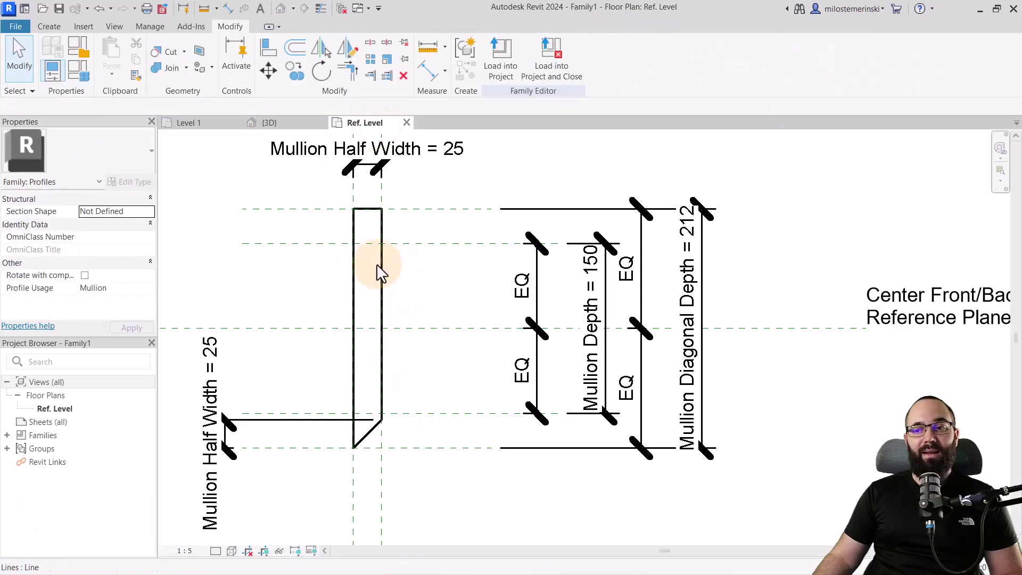
Step: Draw two 45° diagonal reference planes, one through the mullion centre and one on its edge
mouse_move(436, 360)
middle_mouse_down()
mouse_move(445, 376)
mouse_move(420, 378)
mouse_move(417, 366)
middle_mouse_up()
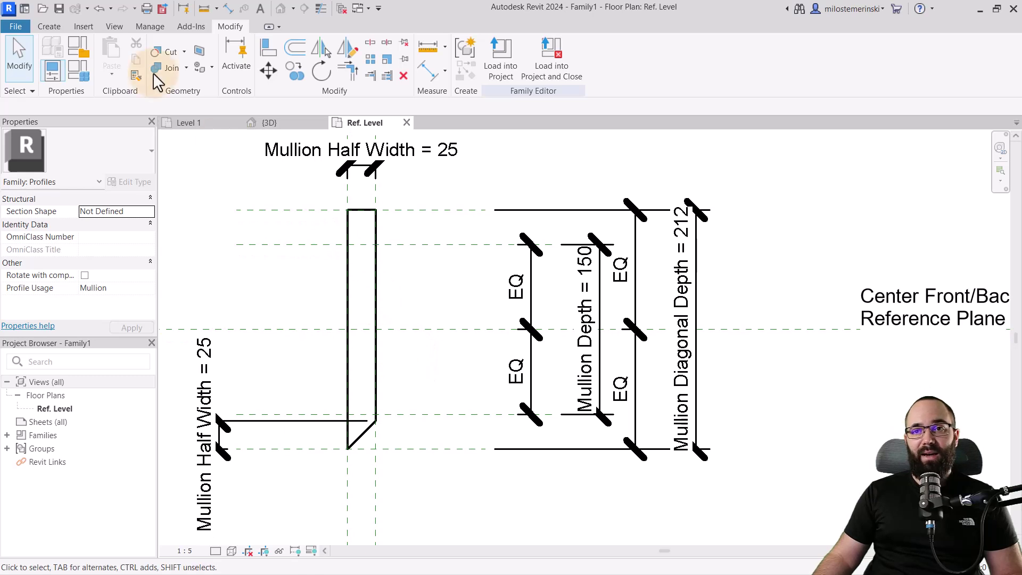
left_click(56, 27)
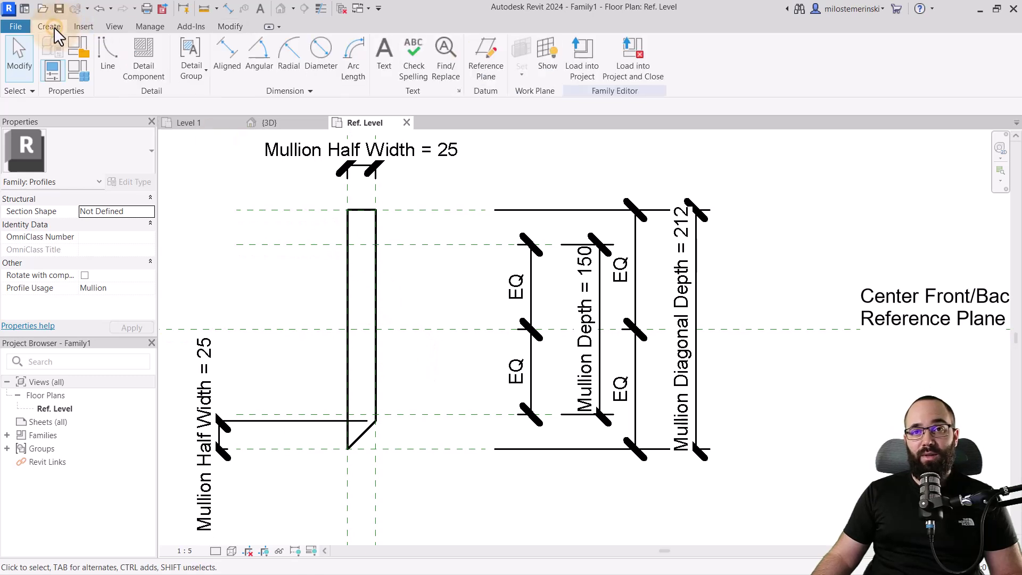
left_click(482, 81)
left_click(347, 329)
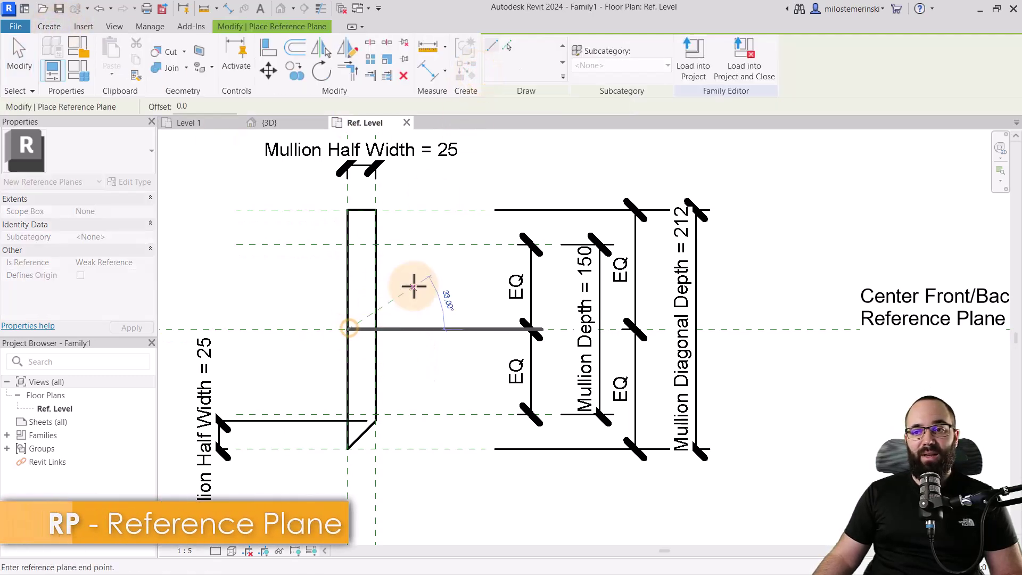
left_click(413, 257)
key("Escape")
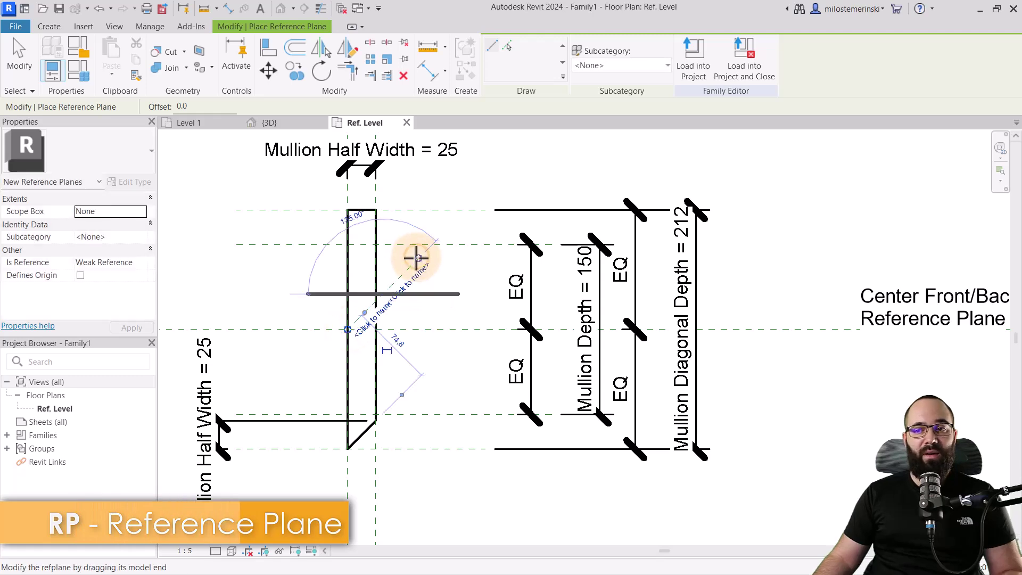
left_click(342, 339)
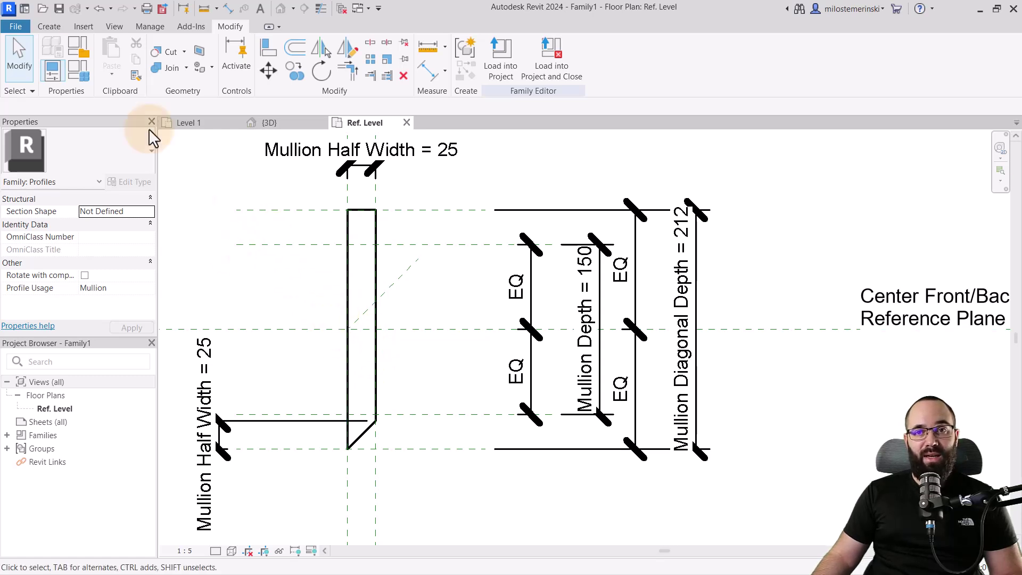
left_click(49, 27)
left_click(495, 74)
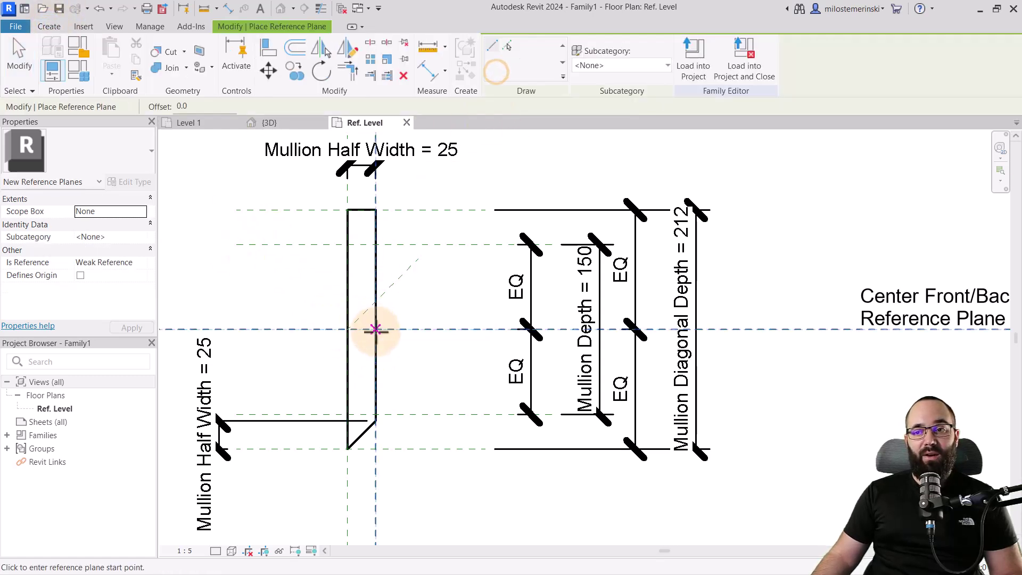
left_click(365, 371)
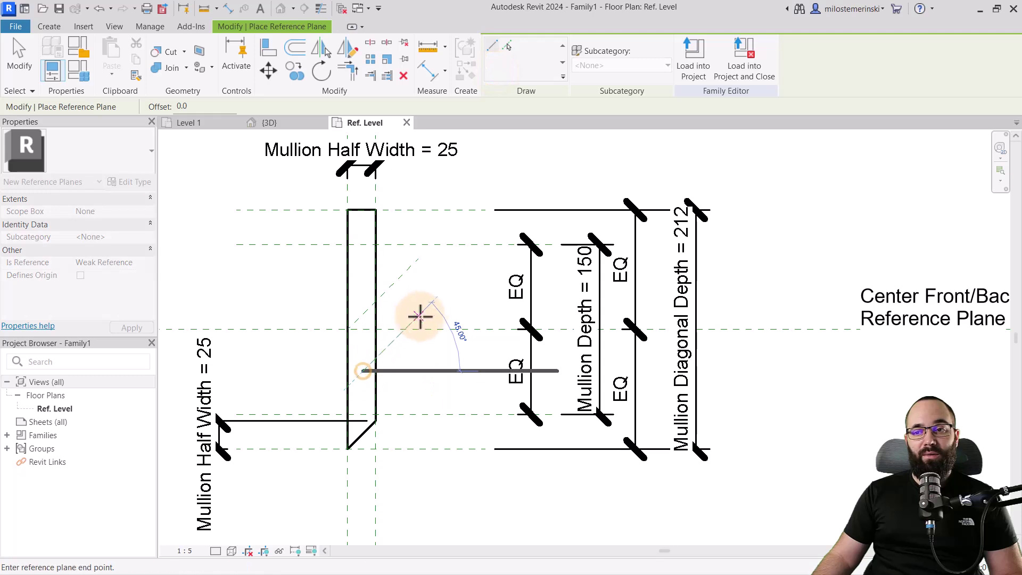
left_click(446, 289)
key("Escape")
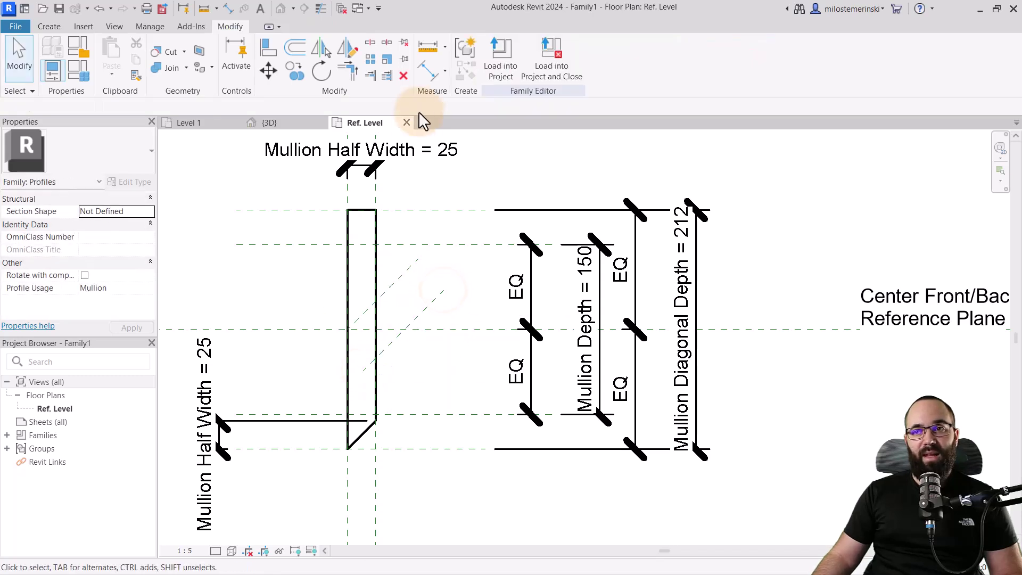
Step: Dimension the two diagonal planes and set their spacing to 37
left_click(429, 69)
left_click(400, 276)
left_click(428, 308)
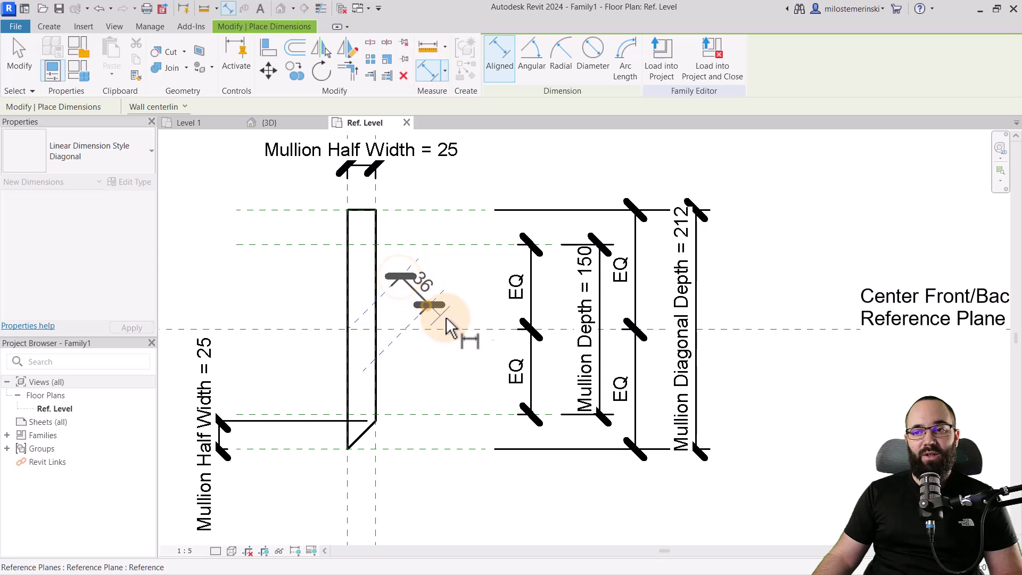
left_click(500, 343)
key("Escape")
key("Escape")
left_click(428, 308)
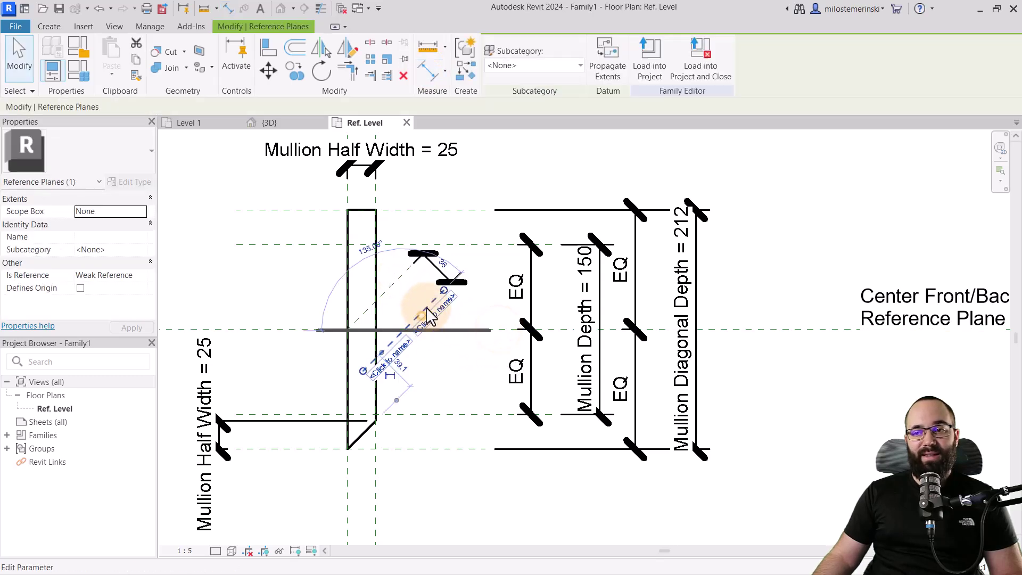
left_click(429, 255)
type("37")
key("Return")
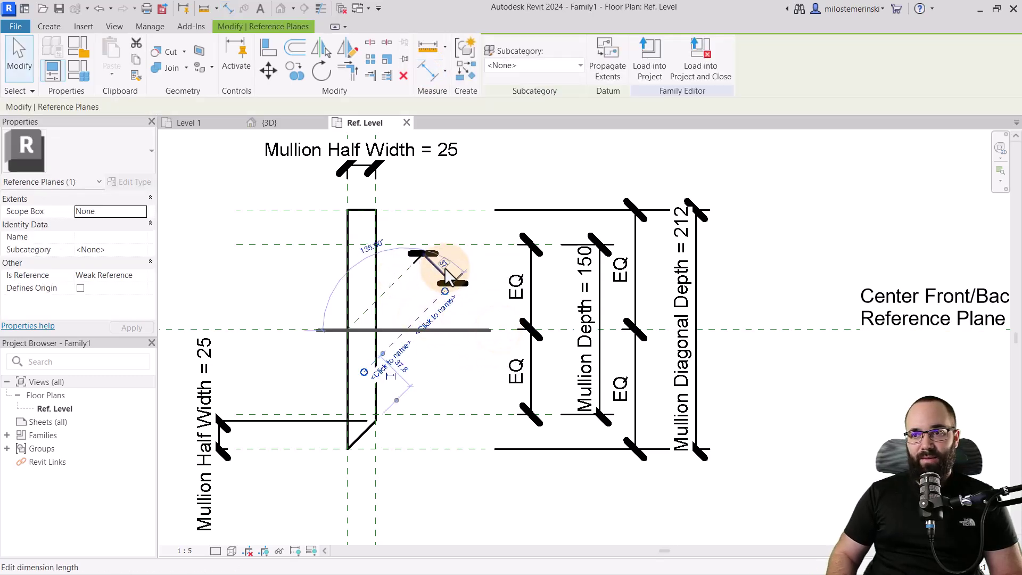
key("Escape")
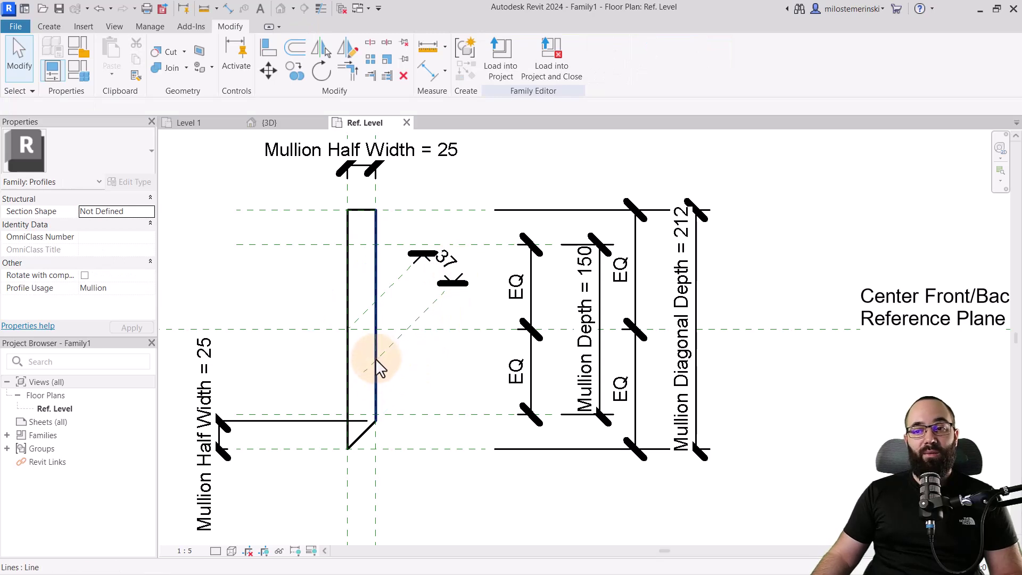
Step: Draw a V-shaped notch of profile lines into the mullion's right edge
left_click(358, 381)
key("Escape")
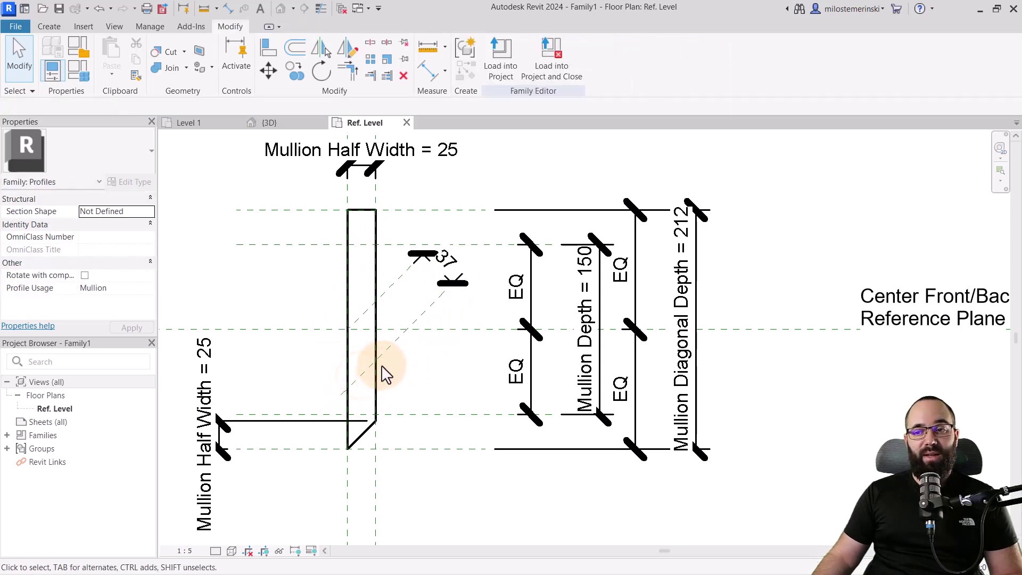
scroll(360, 304, "up", 3)
left_click(49, 26)
left_click(108, 53)
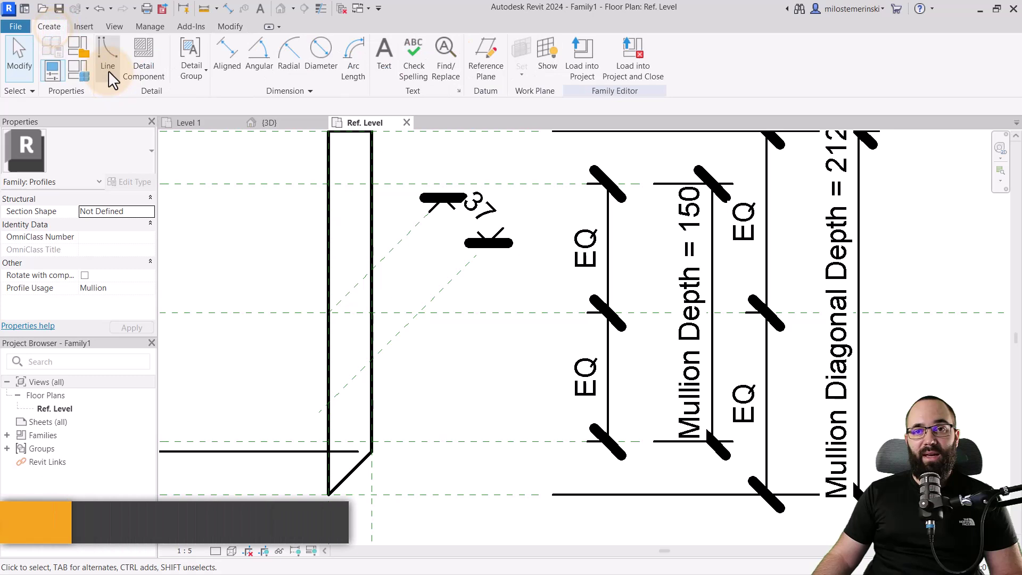
left_click(371, 330)
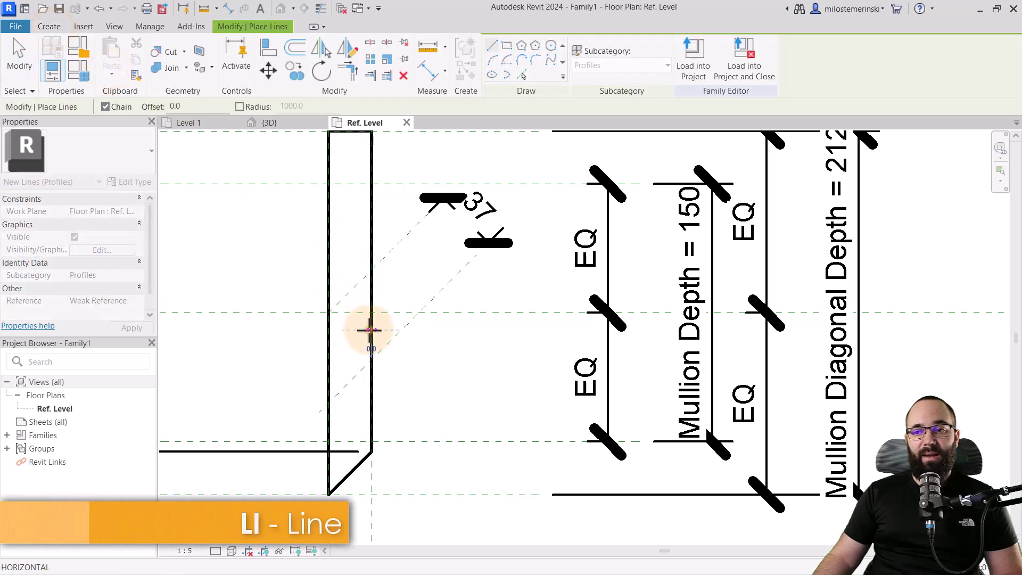
left_click(370, 330)
left_click(341, 361)
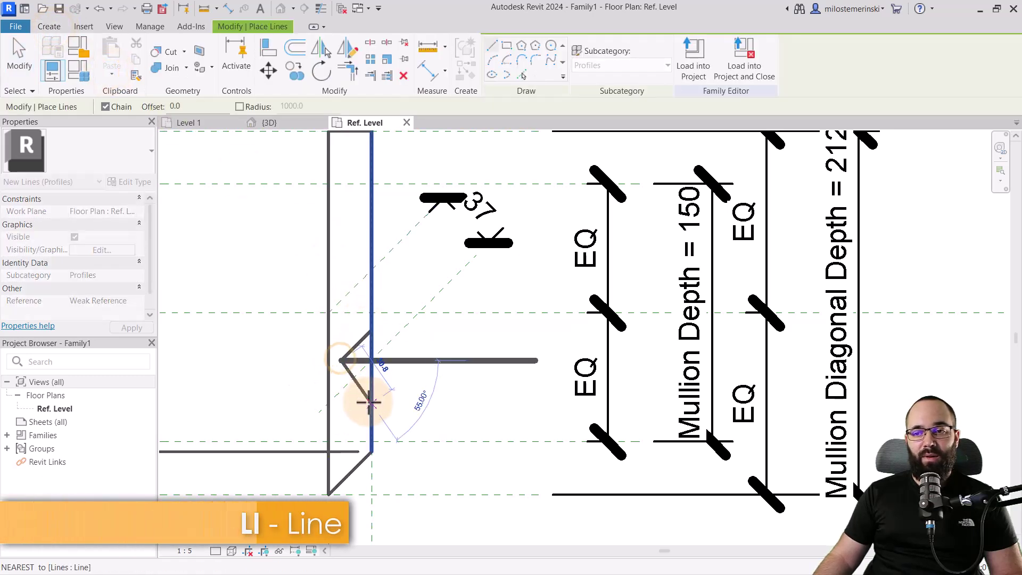
left_click(371, 391)
key("Escape")
key("Escape")
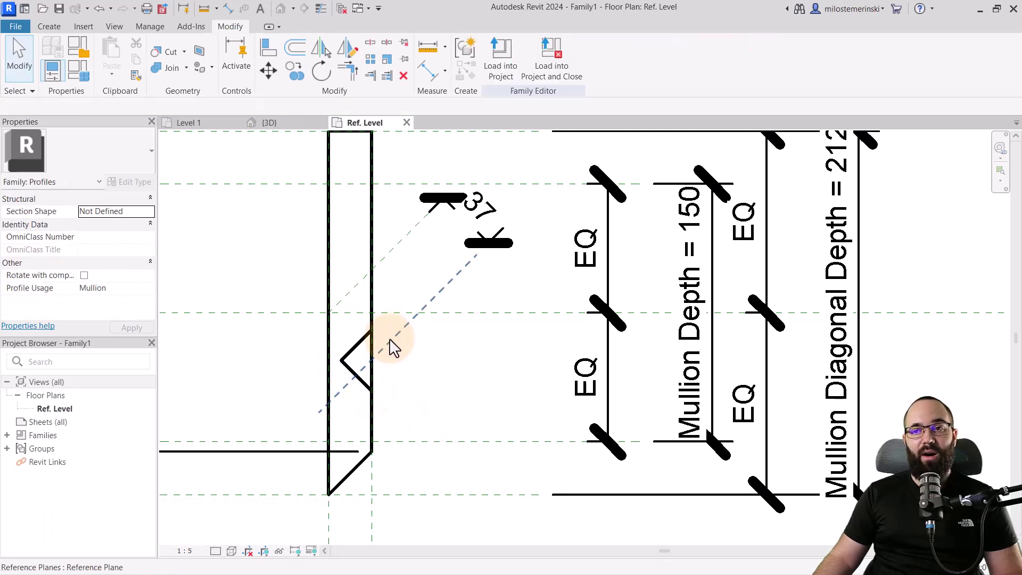
Step: Compare the Level 1 corner with the notch's upper line offset from the diagonal plane
left_click(211, 124)
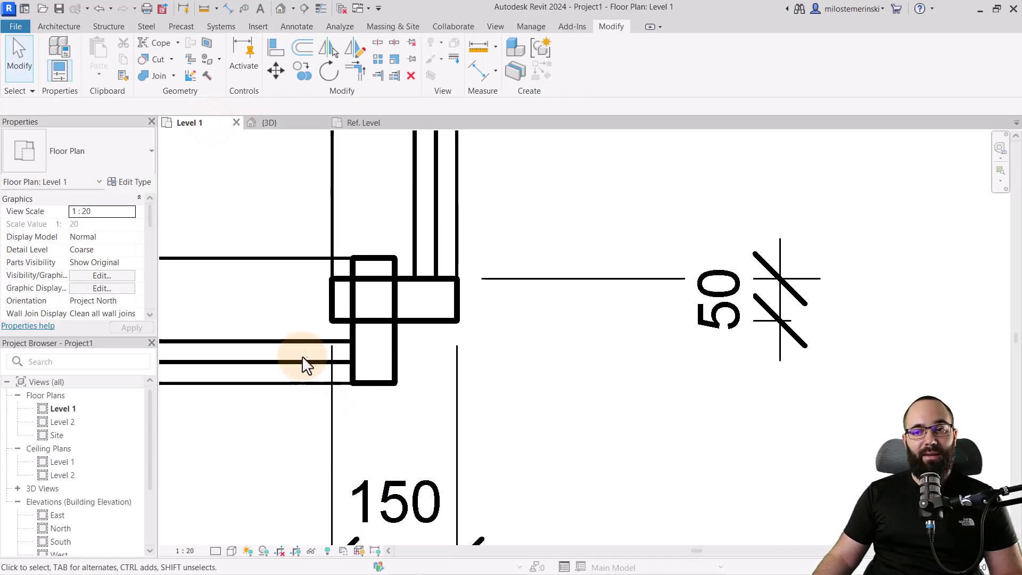
left_click(365, 125)
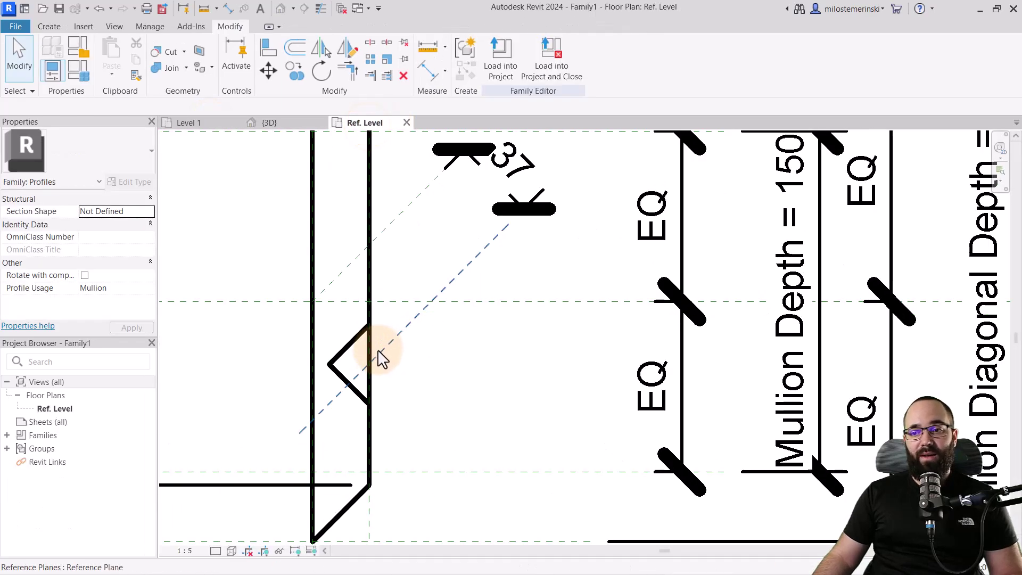
left_click(344, 355)
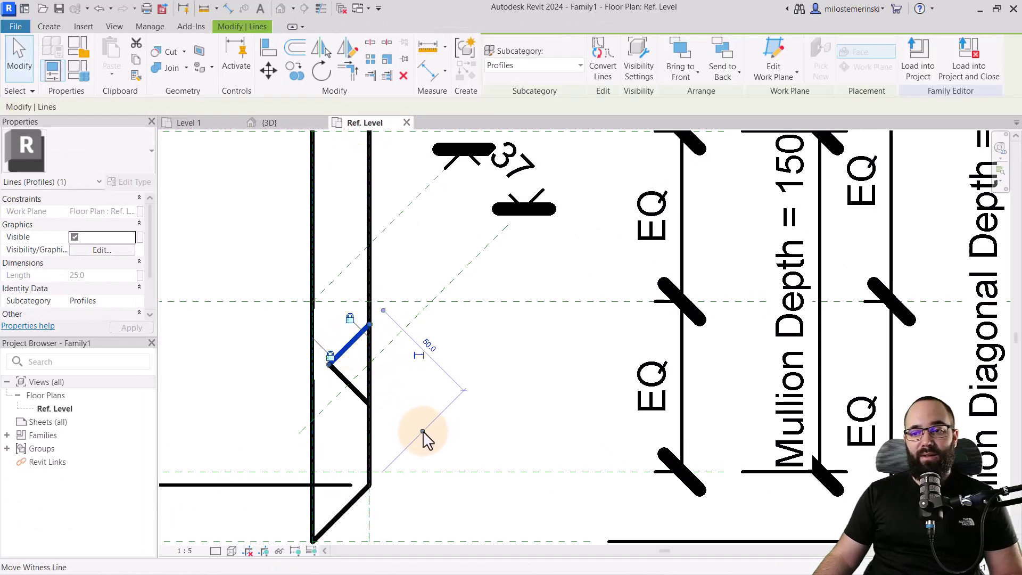
left_click_drag(423, 433, 401, 322)
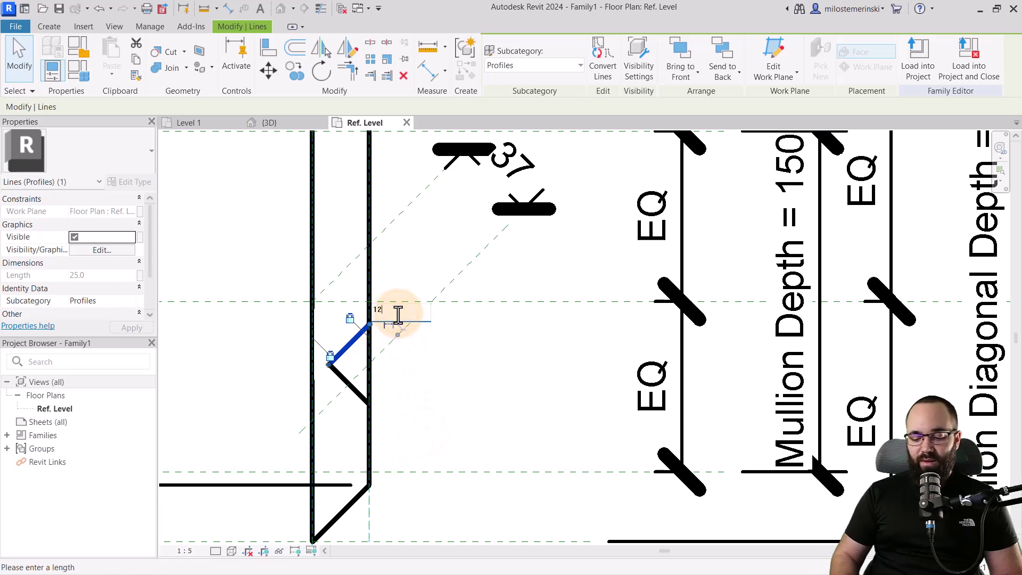
left_click(423, 264)
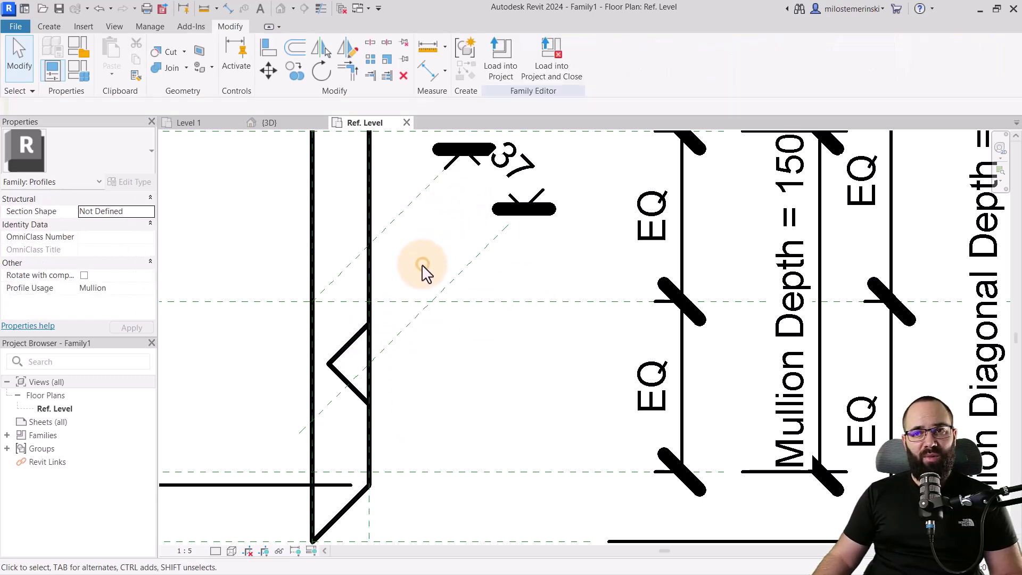
Step: Add a 25 aligned dimension at the corner in the Level 1 plan
left_click(193, 127)
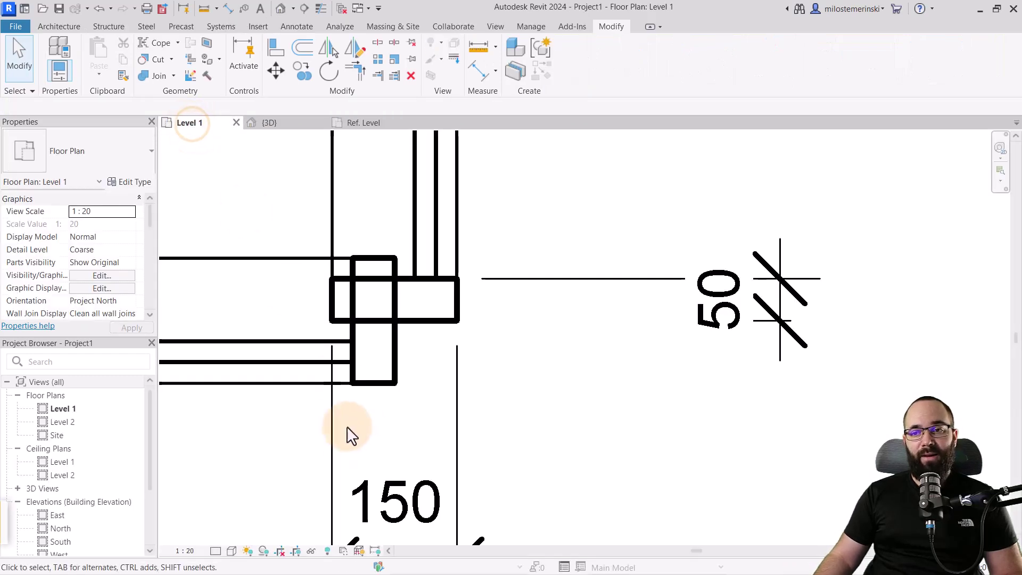
left_click(478, 71)
left_click(296, 341)
left_click(296, 362)
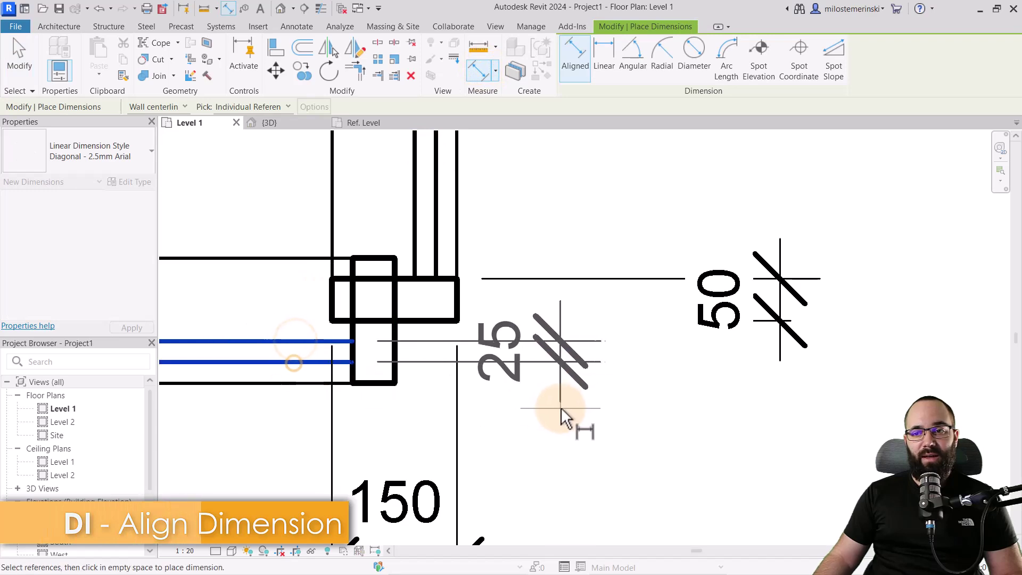
left_click(580, 413)
key("Escape")
key("Escape")
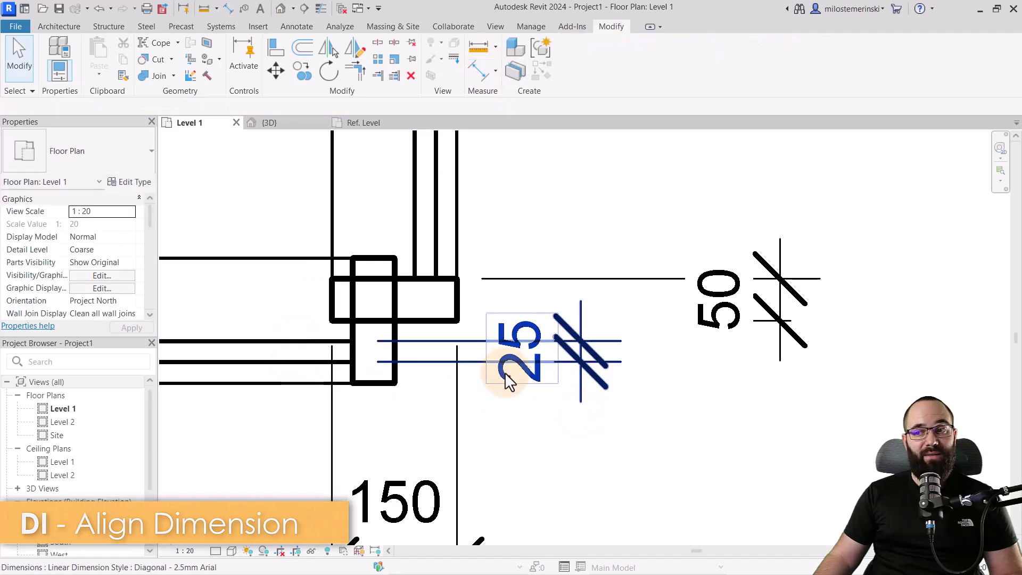
Step: Change the notch's lower diagonal edge length from 25.2 to 25
left_click(361, 123)
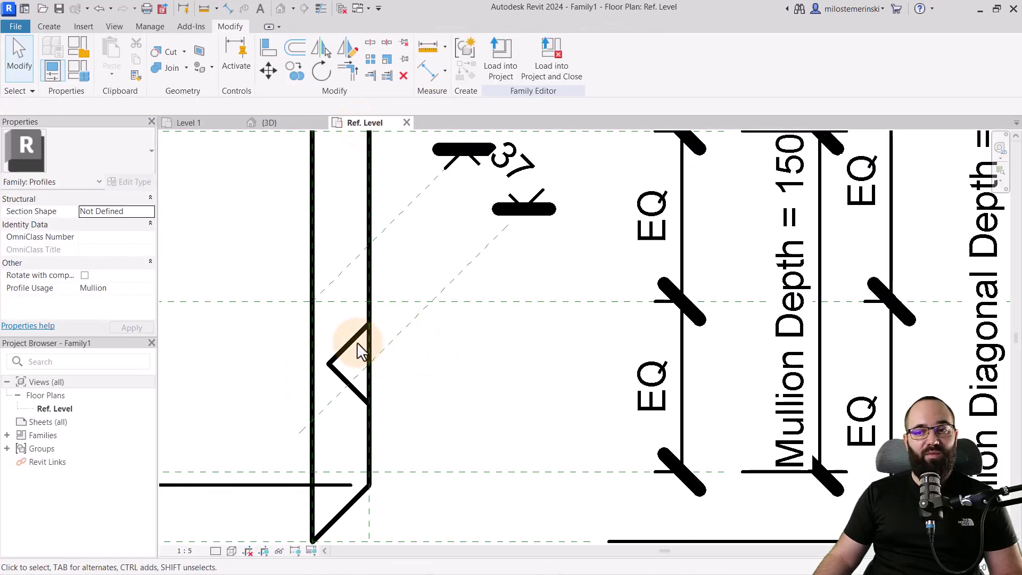
left_click(346, 345)
left_click(354, 398)
left_click(349, 384)
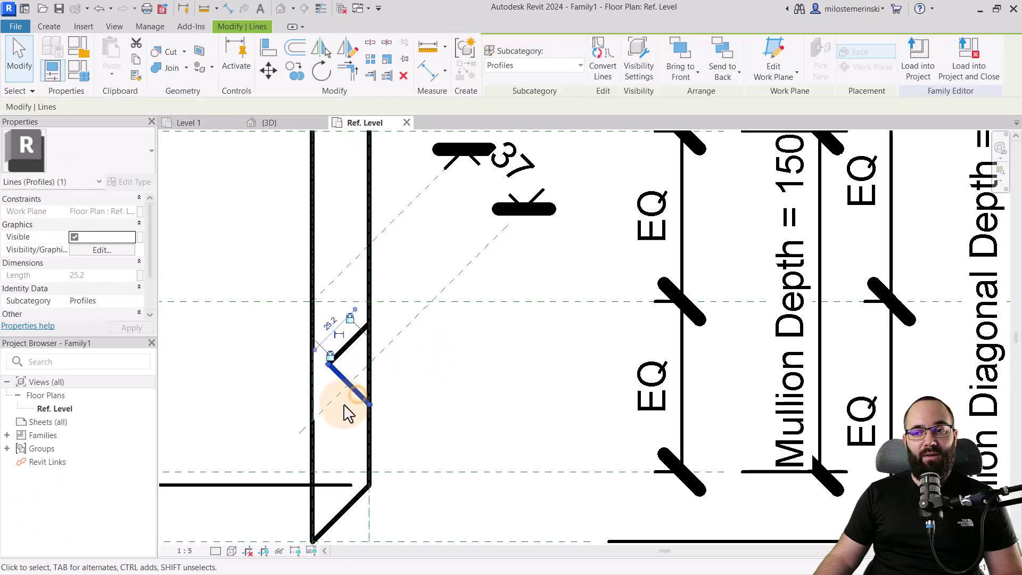
left_click(332, 320)
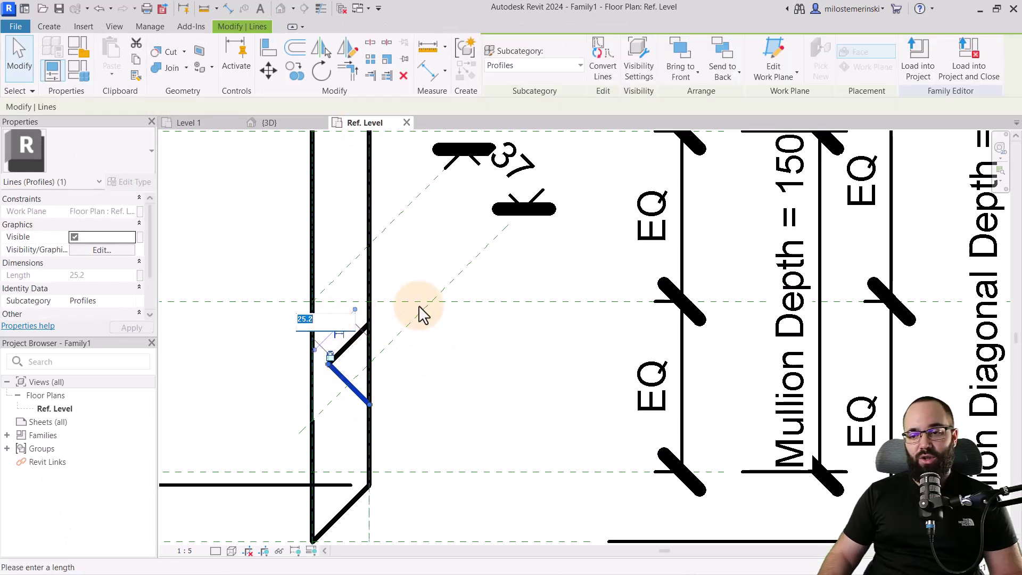
type("25")
key("Return")
left_click(424, 314)
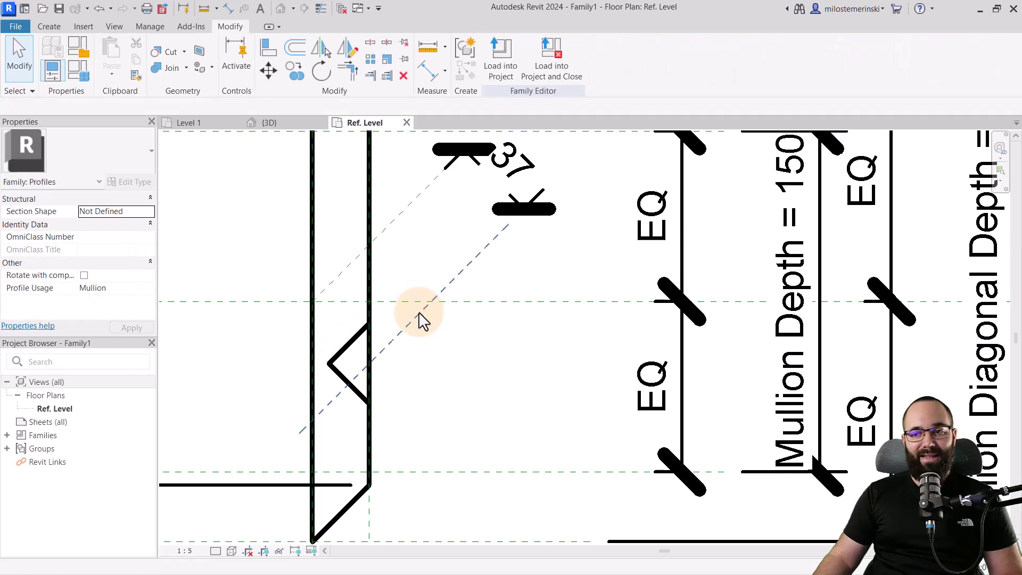
scroll(405, 368, "down", 3)
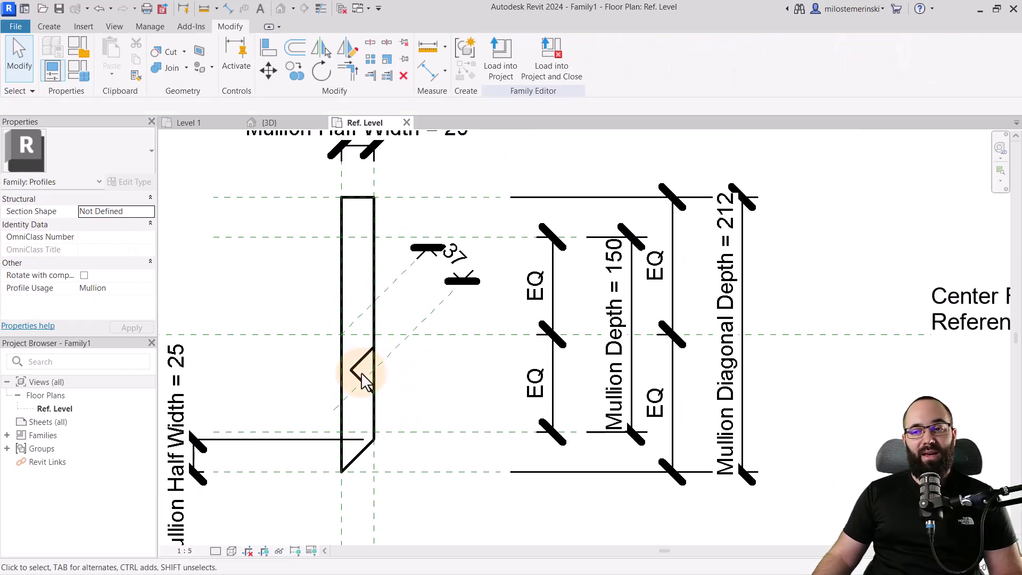
scroll(369, 383, "up", 2)
Step: Split the right edge at both notch ends with Delete Inner Segment, removing the straight piece
scroll(410, 382, "up", 1)
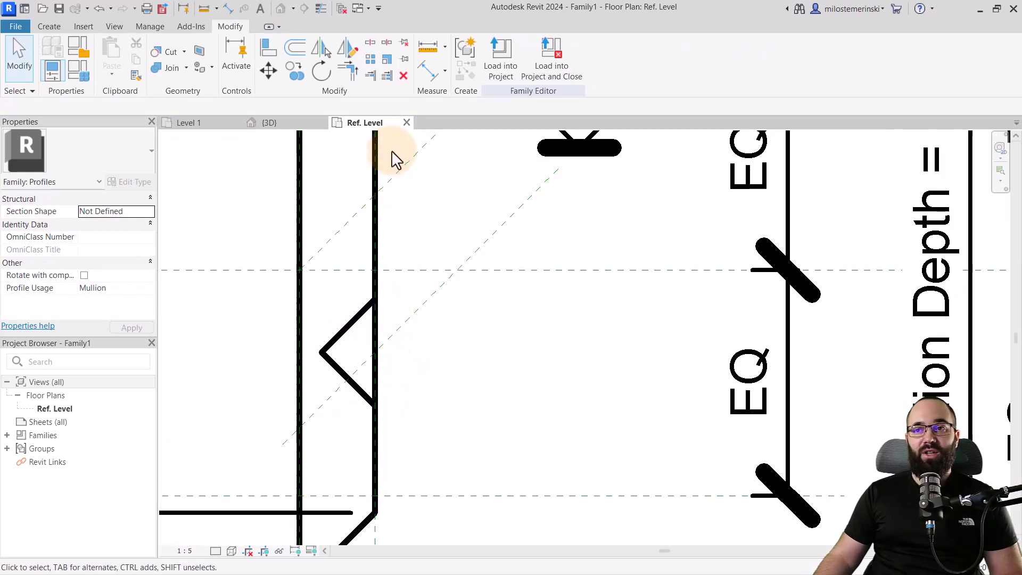
left_click(370, 45)
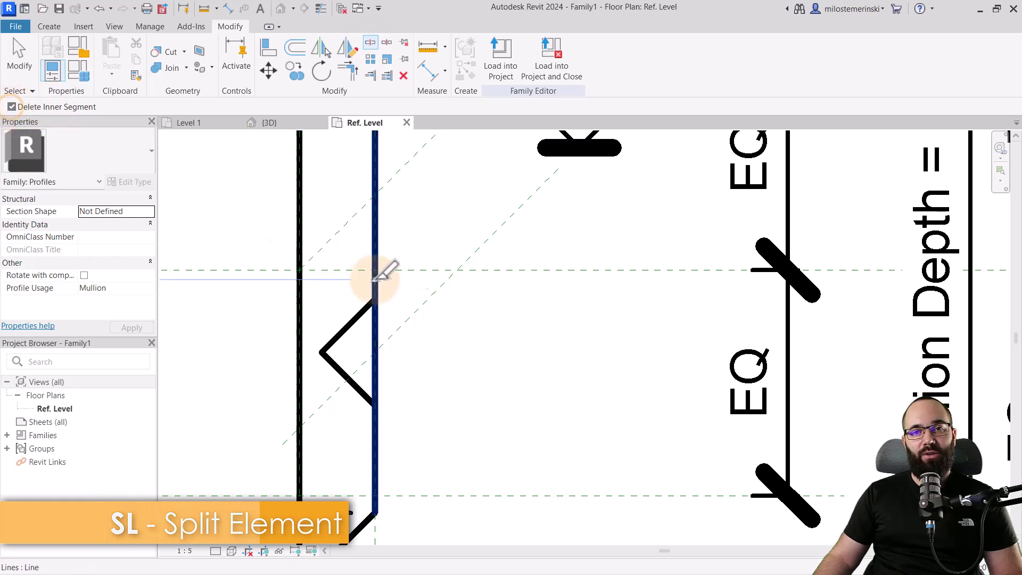
left_click(375, 300)
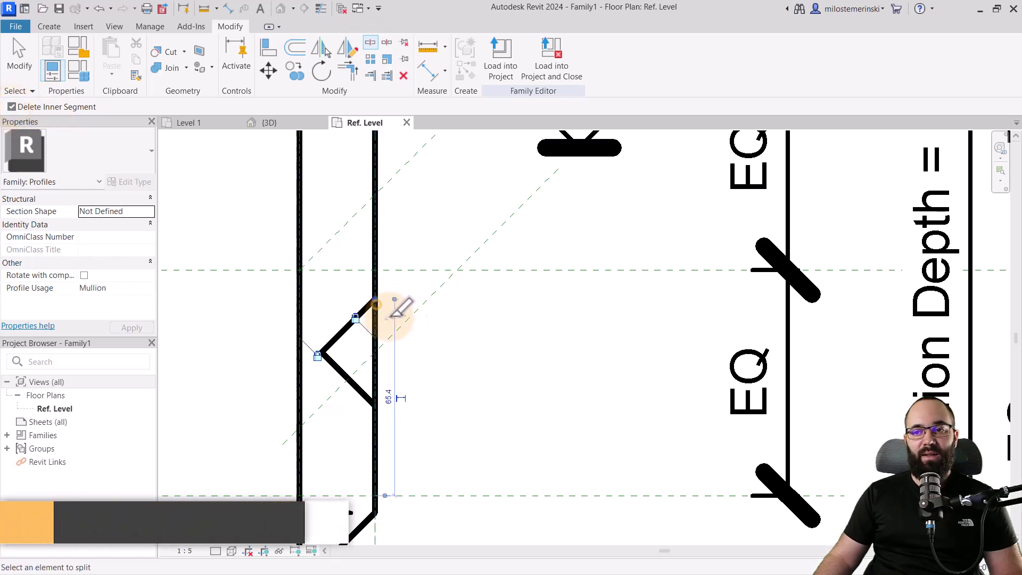
left_click(377, 401)
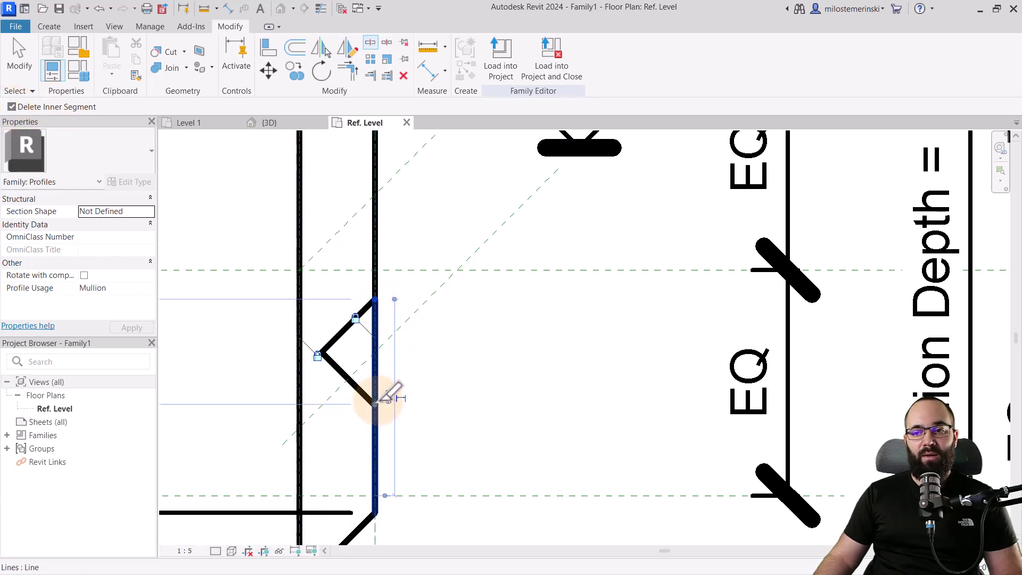
left_click(378, 401)
scroll(433, 371, "down", 2)
key("Escape")
scroll(436, 373, "down", 3)
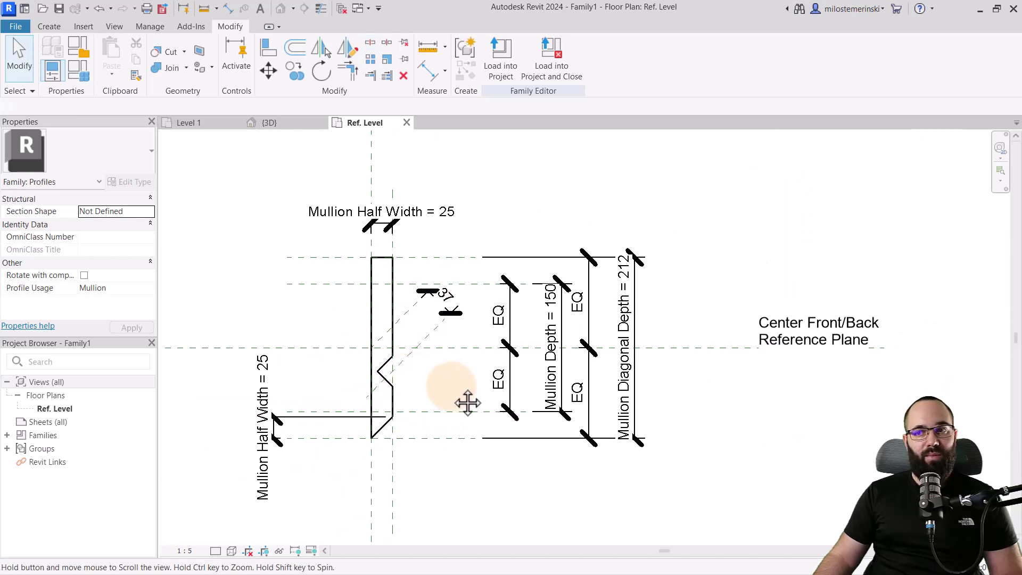
middle_click_drag(458, 463, 445, 481)
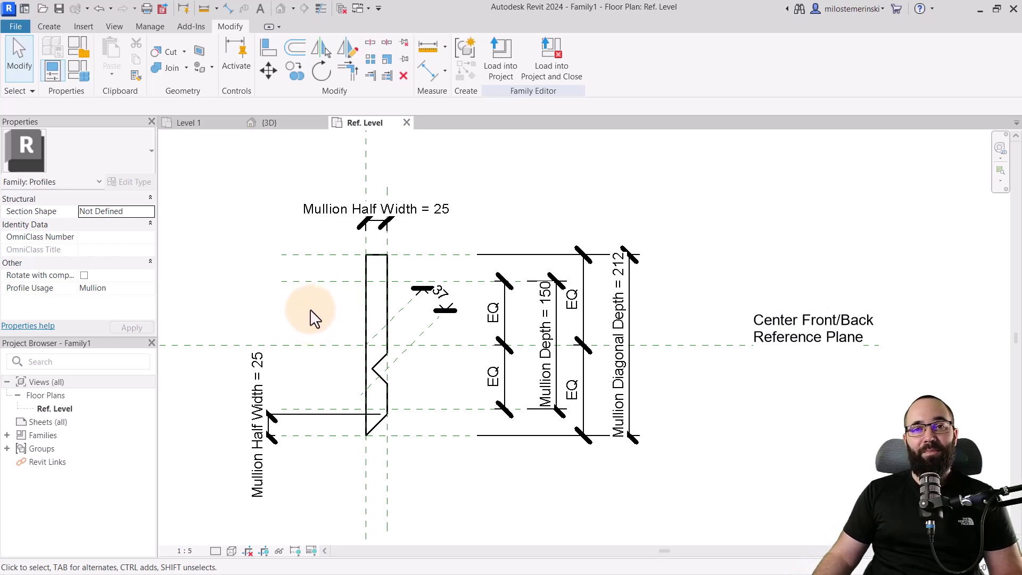
Step: Save the profile family to the Desktop under the name Corner Mullion Left
left_click(15, 30)
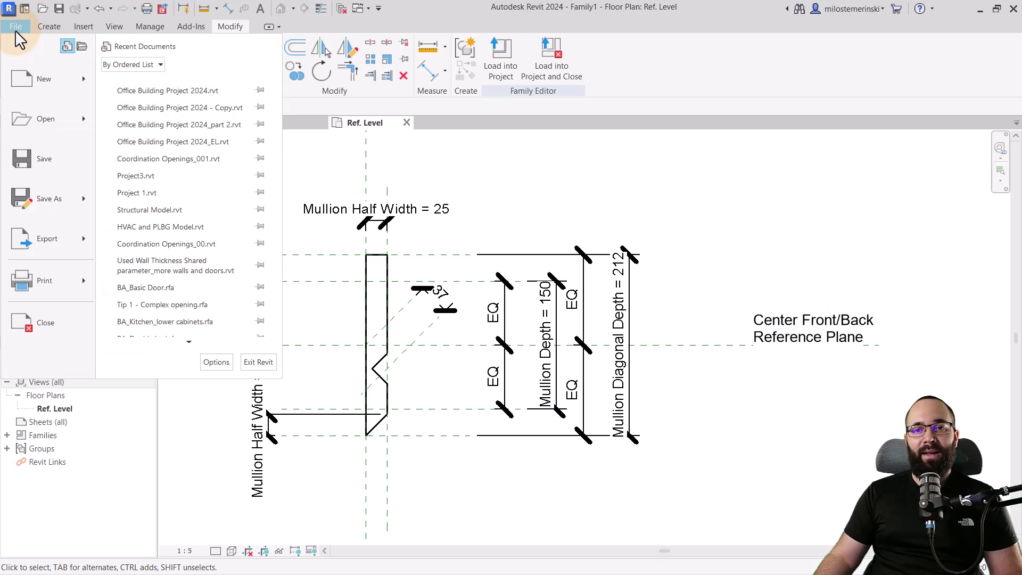
mouse_move(56, 200)
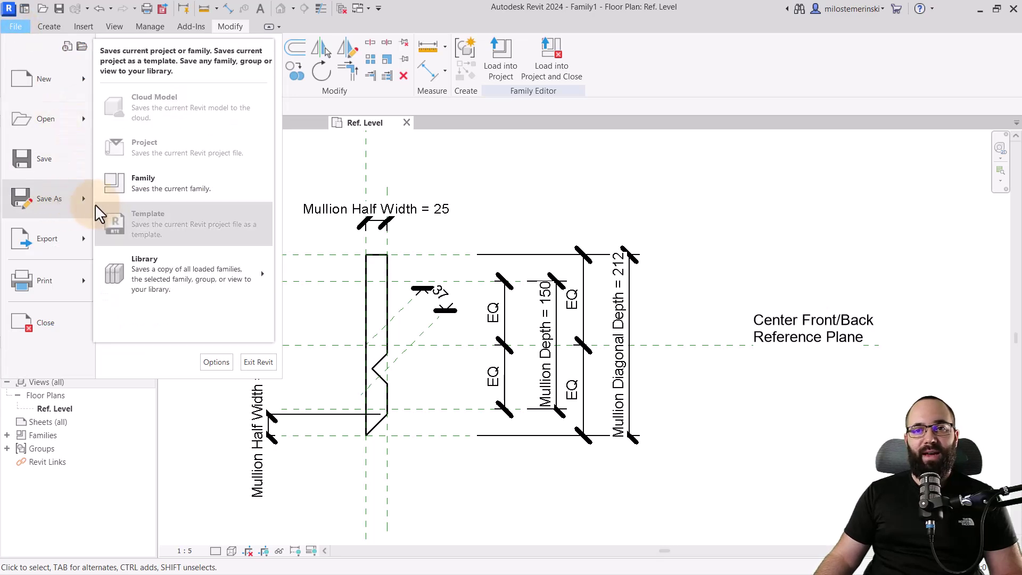
left_click(155, 183)
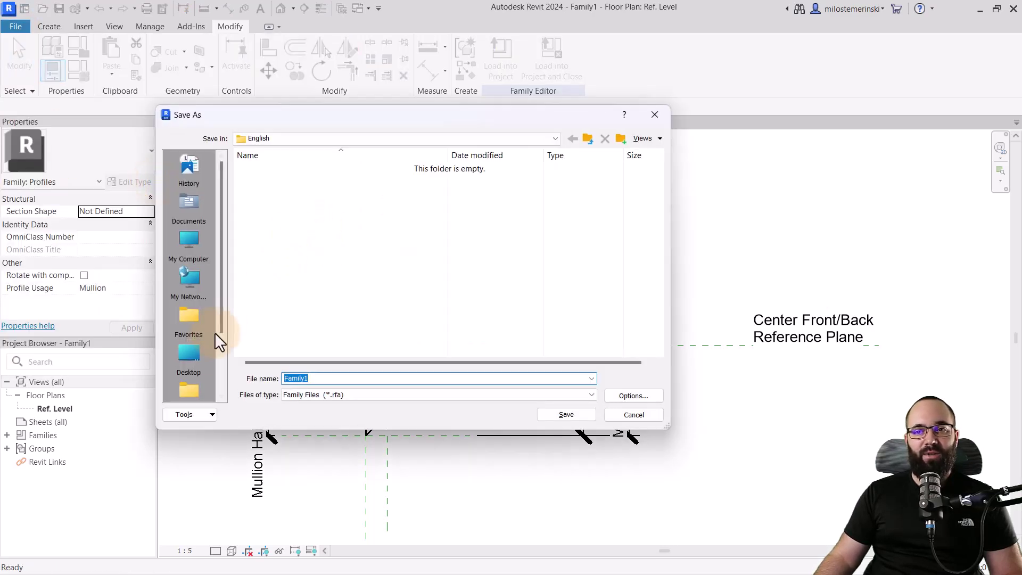
left_click(190, 355)
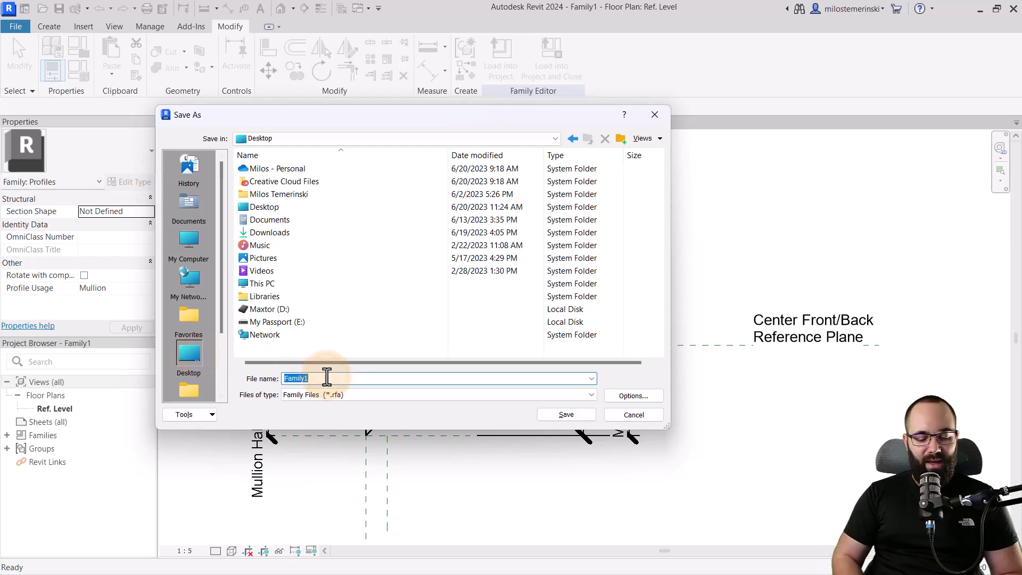
type("Corrne")
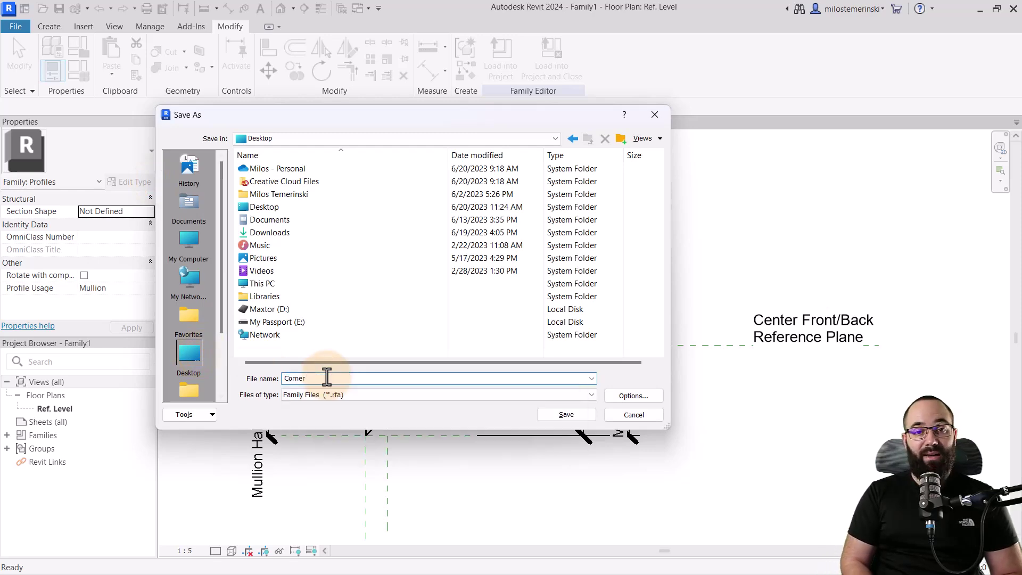
type("r Mullion Left")
left_click(566, 415)
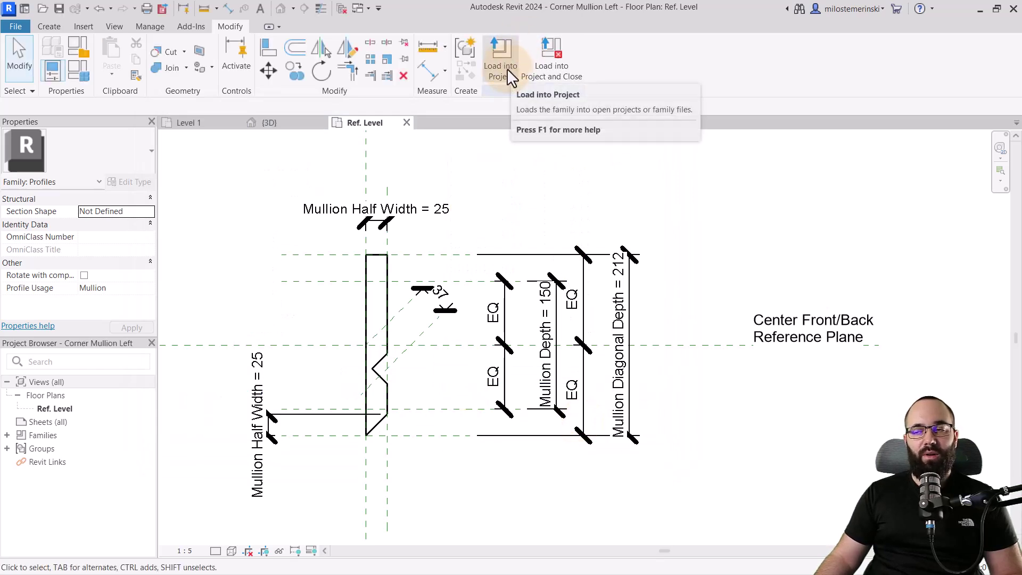
Step: Load the profile into the project, then select and unpin the horizontal corner mullion
left_click(507, 68)
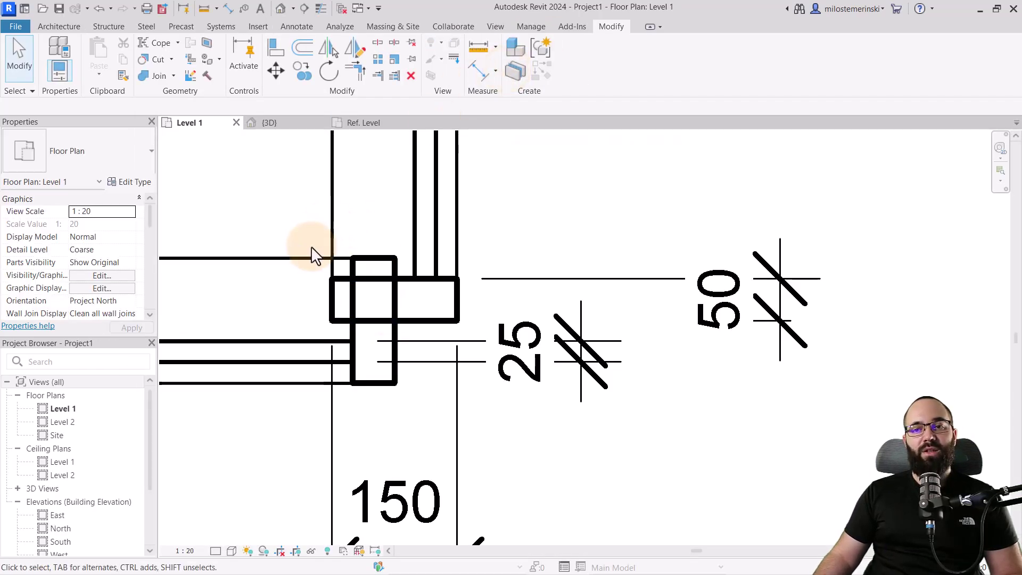
scroll(301, 234, "down", 2)
left_click(386, 262)
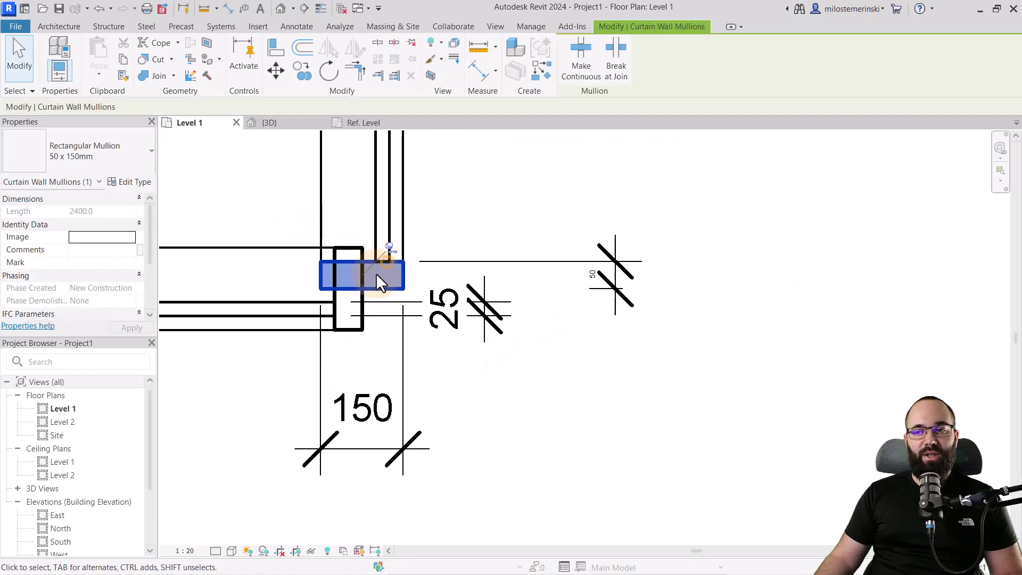
left_click(389, 247)
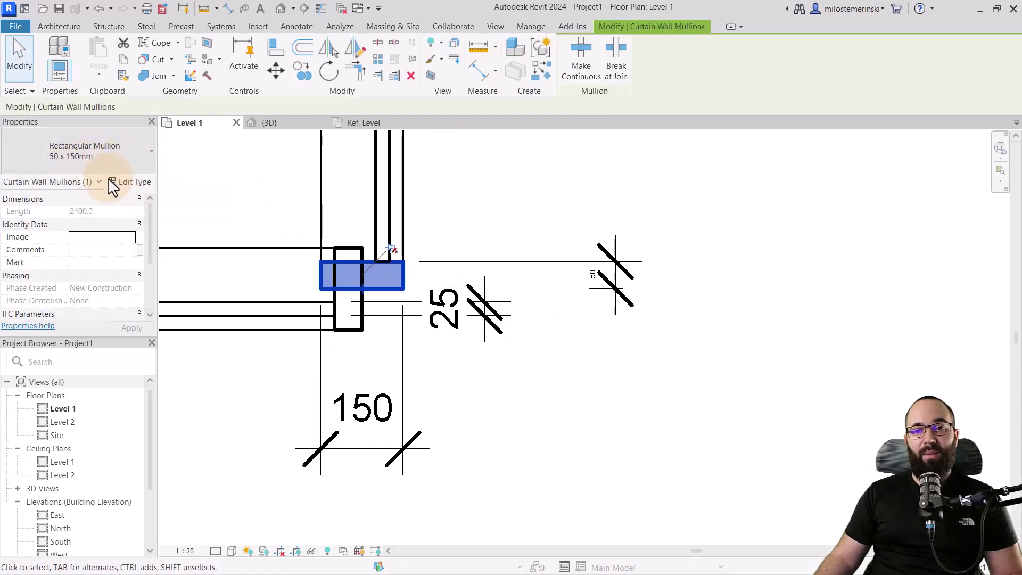
Step: Duplicate the mullion type as Corner Mullion Left with the Corner Mullion Left profile
left_click(123, 186)
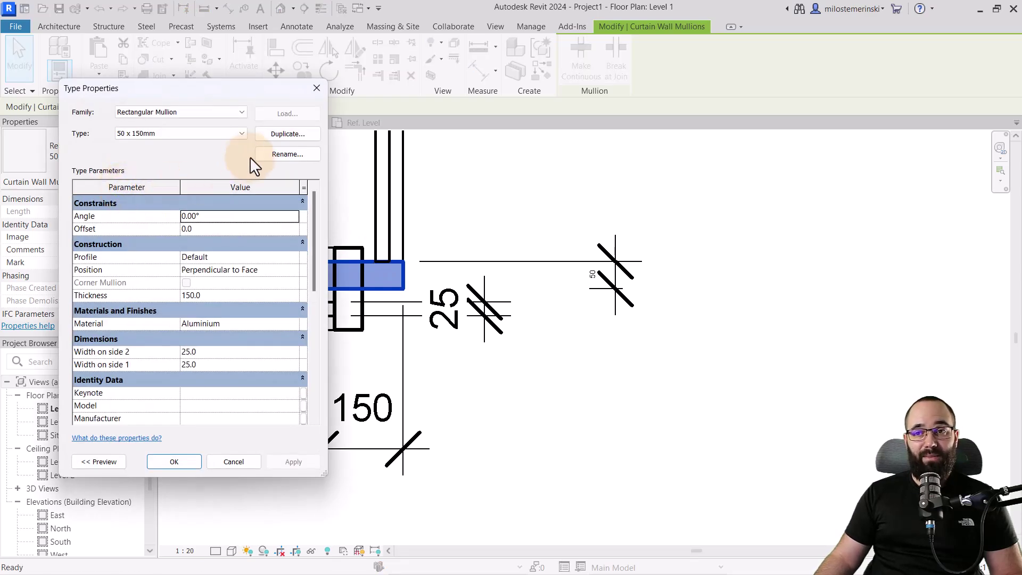
left_click(271, 134)
type("C")
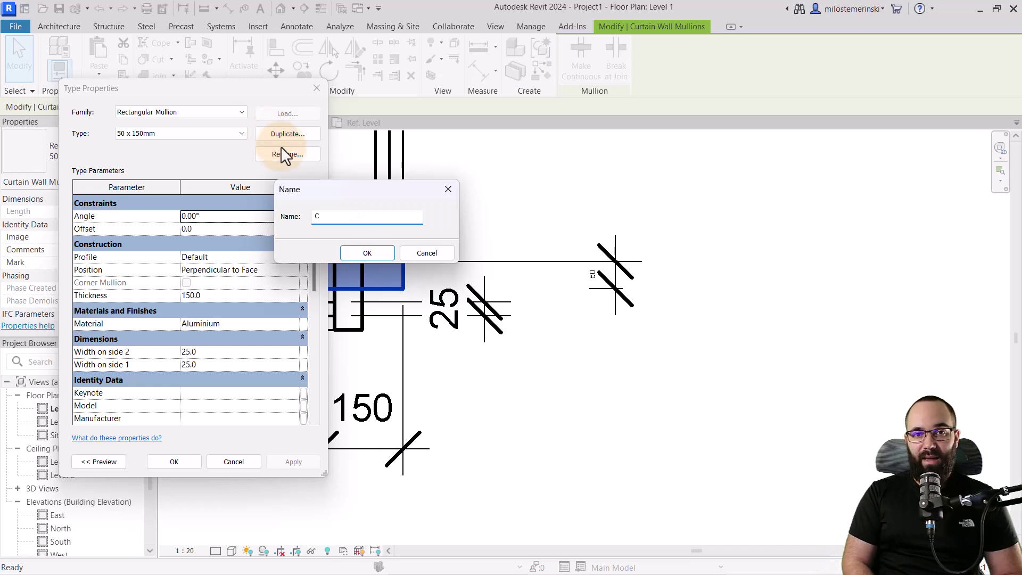
type("orner Mullion Left")
left_click(362, 253)
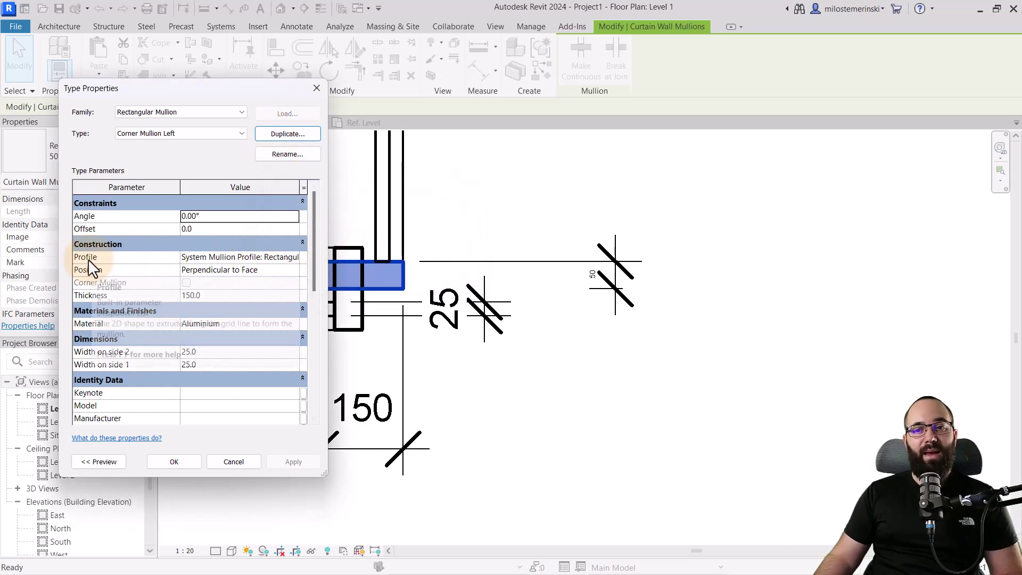
left_click(292, 257)
left_click(291, 257)
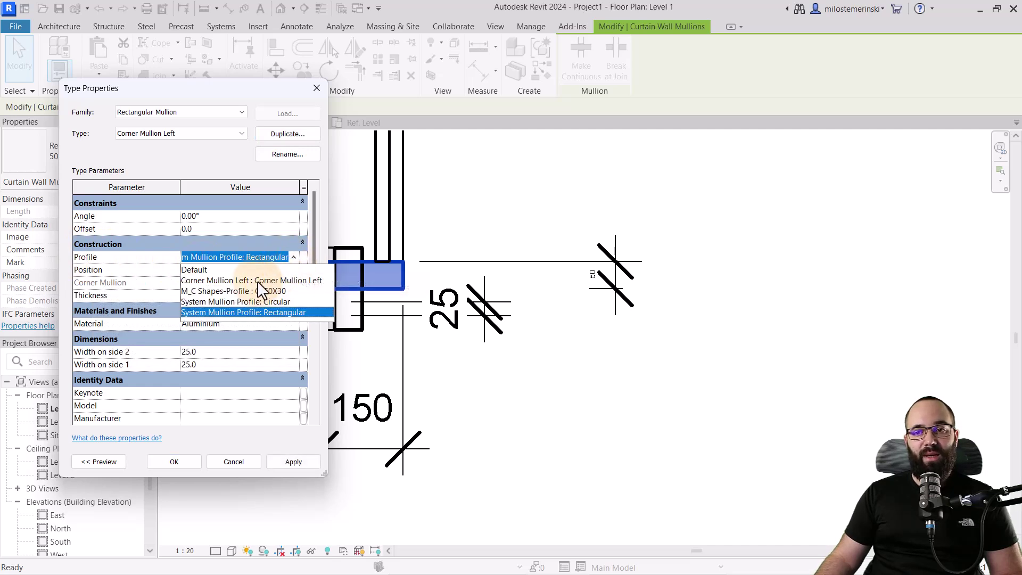
left_click(202, 280)
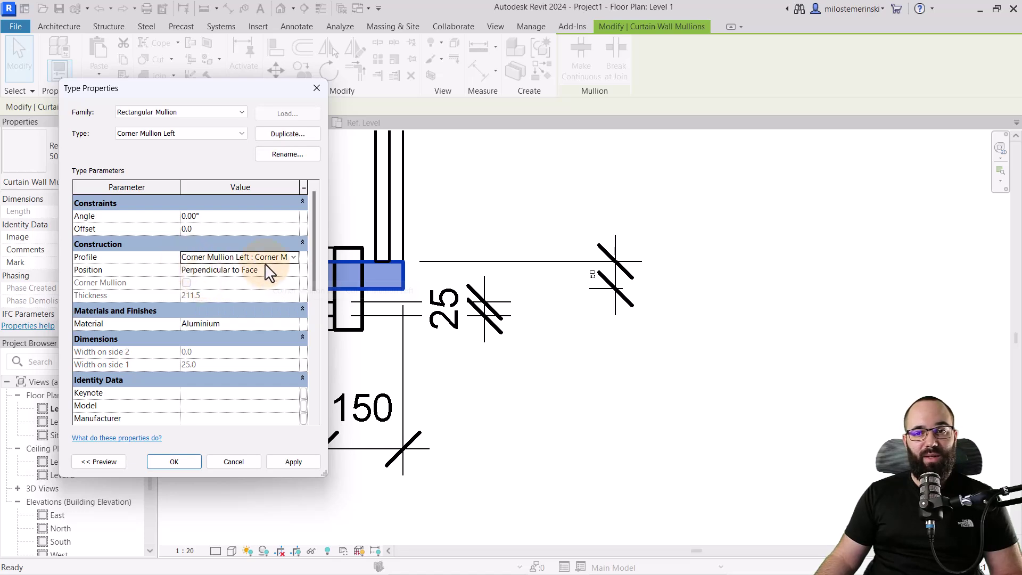
left_click(293, 462)
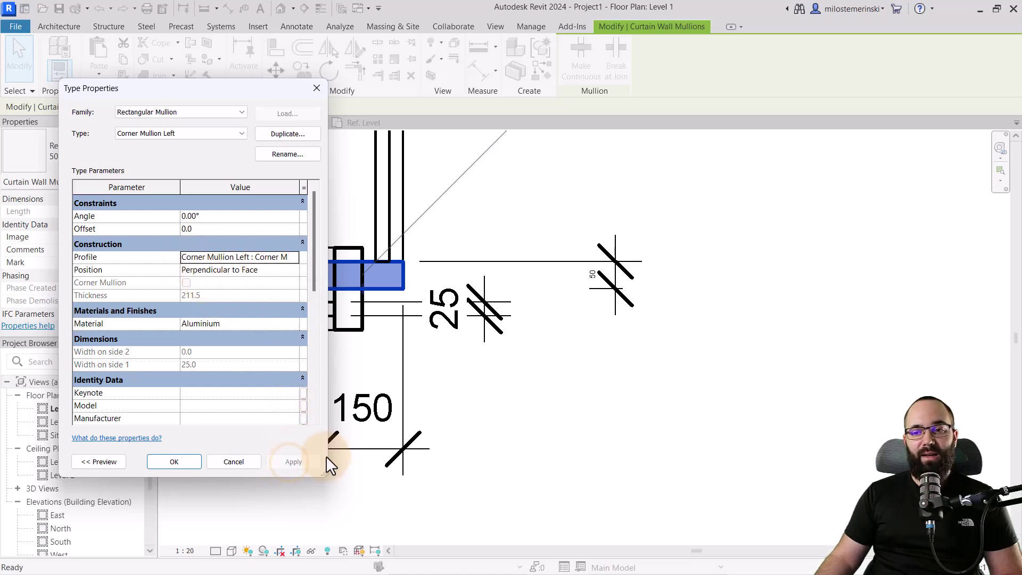
left_click(179, 462)
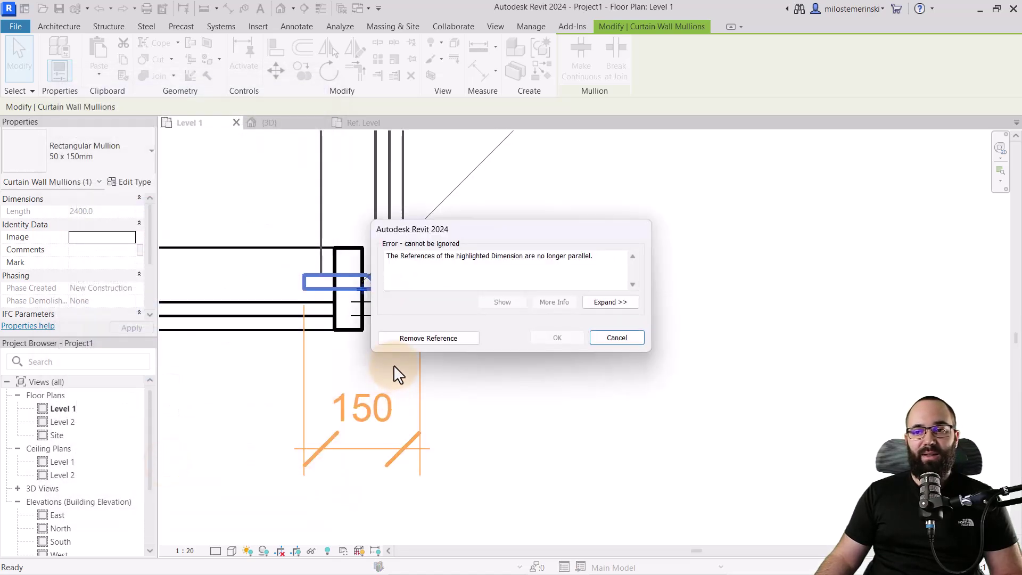
Step: Delete the 0 and 25 dimensions at the corner, then reselect the corner mullion
left_click(430, 338)
scroll(416, 394, "down", 1)
left_click(556, 365)
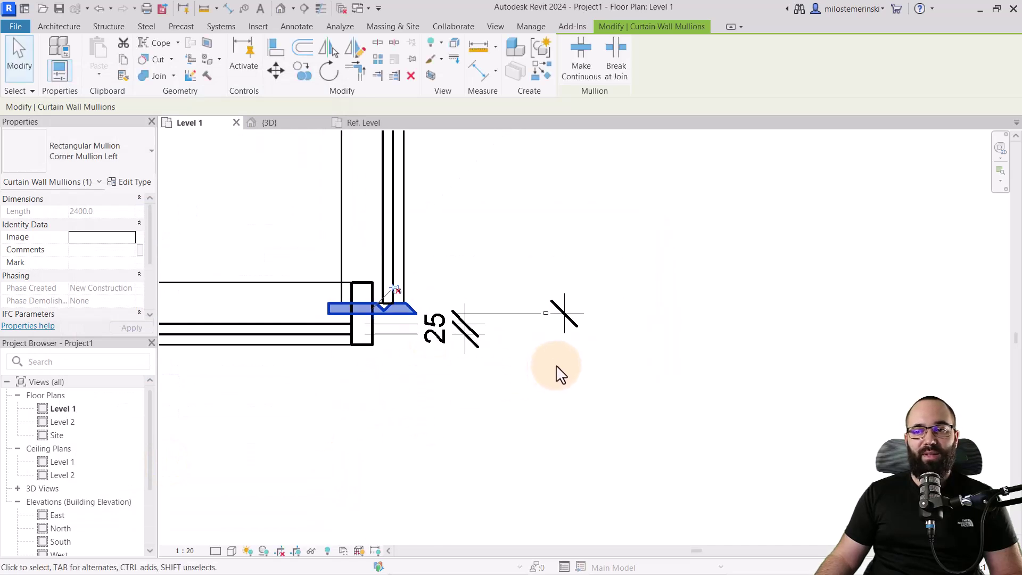
left_click(571, 327)
key("Delete")
left_click(468, 344)
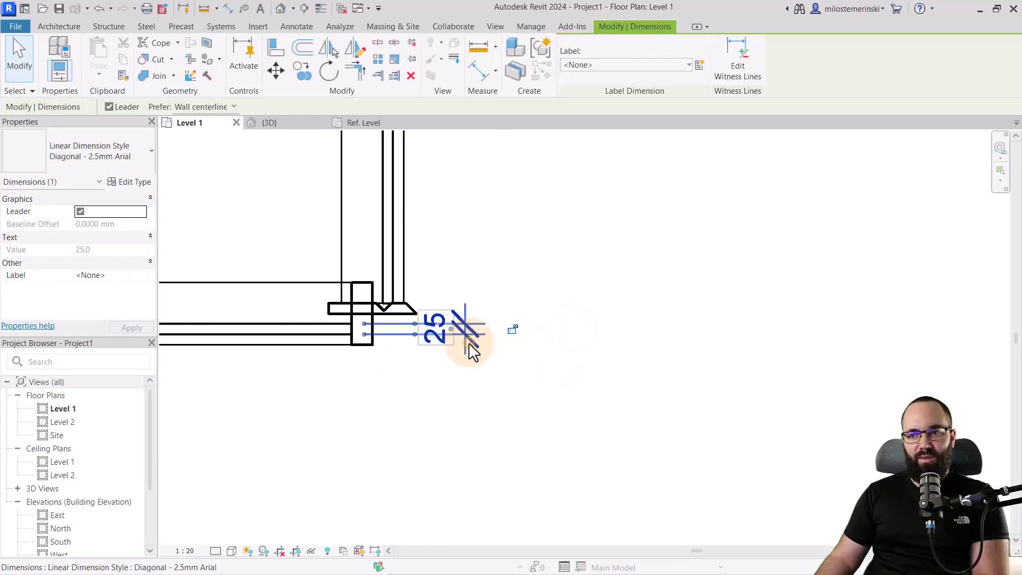
key("Delete")
scroll(336, 291, "up", 2)
left_click(381, 306)
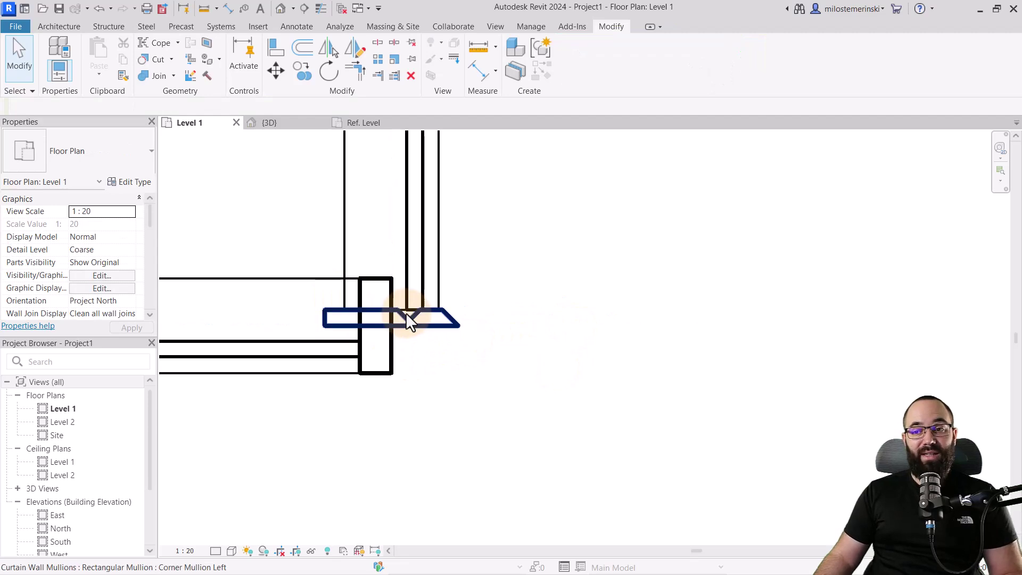
Step: Change the Corner Mullion Left type's Angle from 45° to -45° so it sits diagonally
left_click(130, 182)
left_click(210, 215)
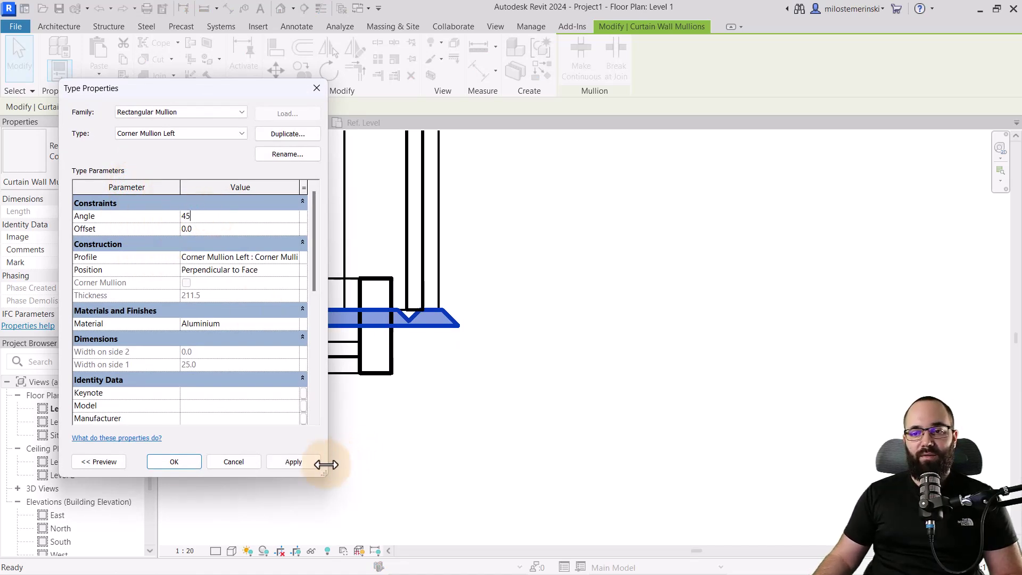
type("45")
left_click(295, 461)
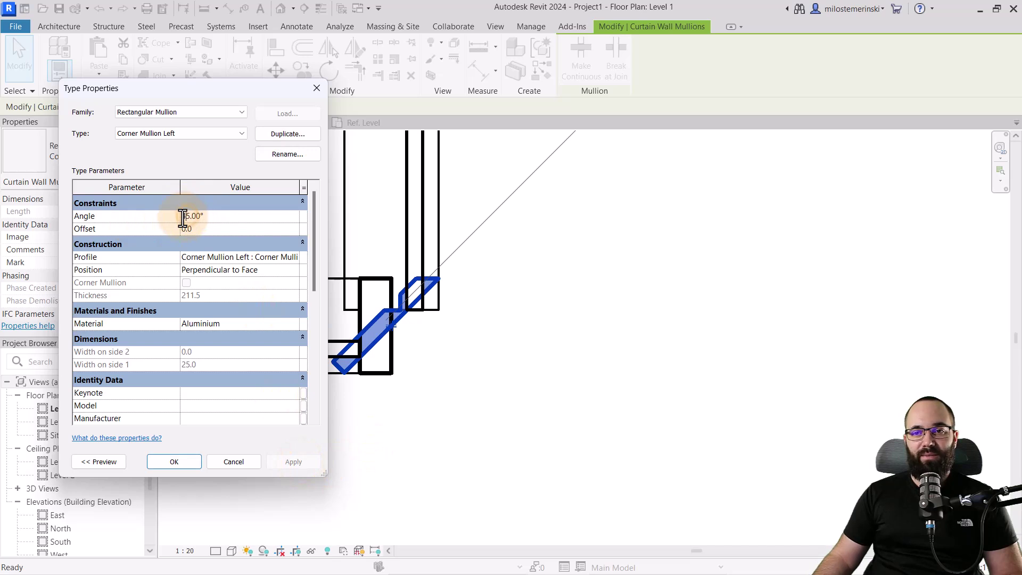
type("-")
left_click(295, 461)
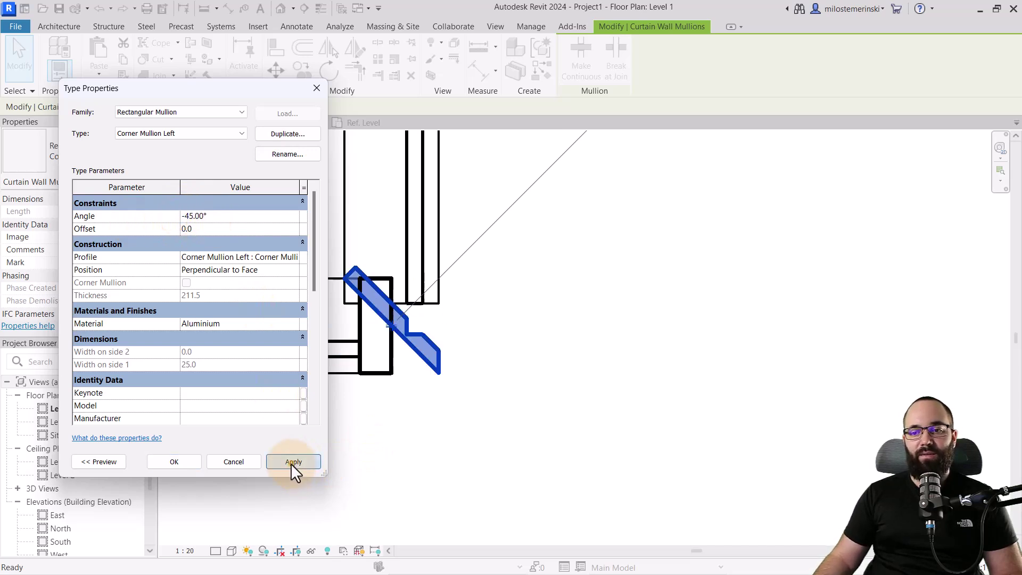
left_click(174, 463)
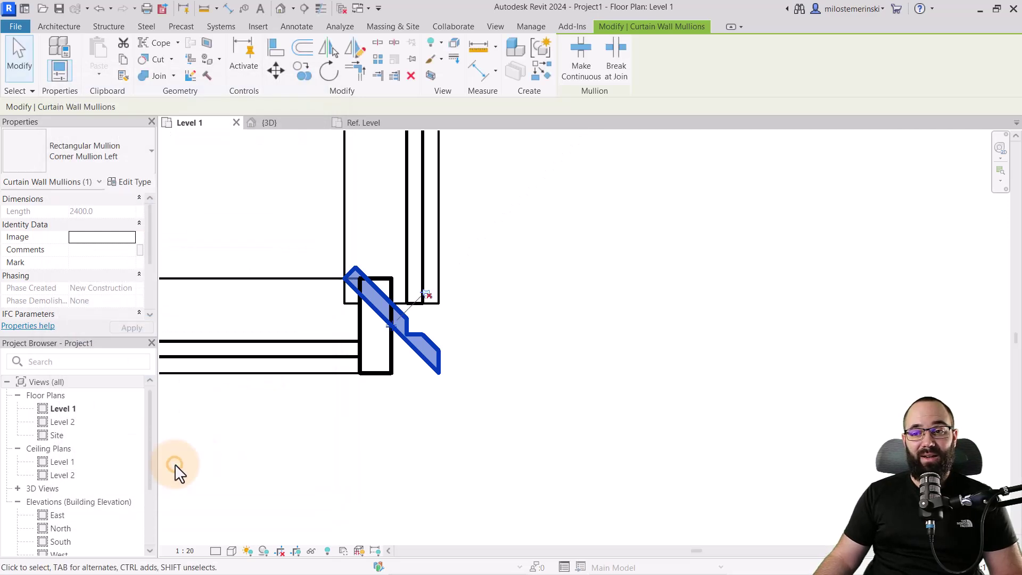
left_click(395, 399)
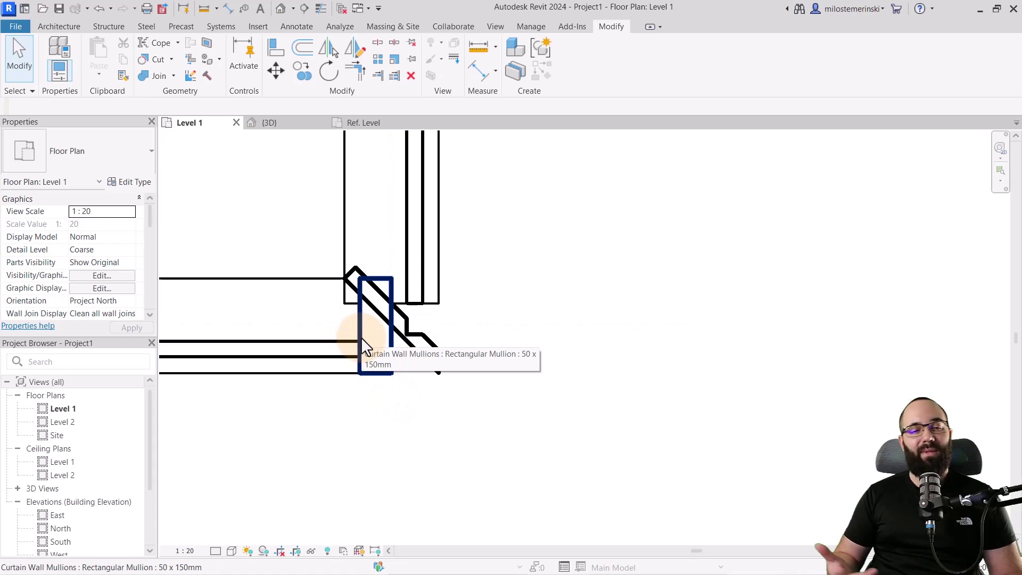
Step: Mirror the whole profile and its dimensions across the vertical reference plane, accepting the deletion warning
left_click(364, 124)
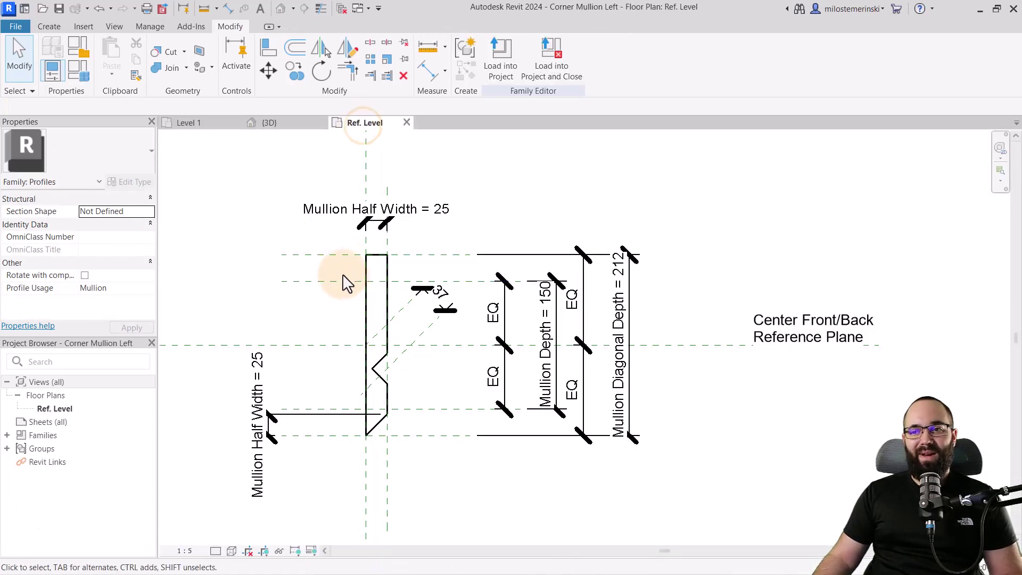
left_click_drag(277, 162, 464, 457)
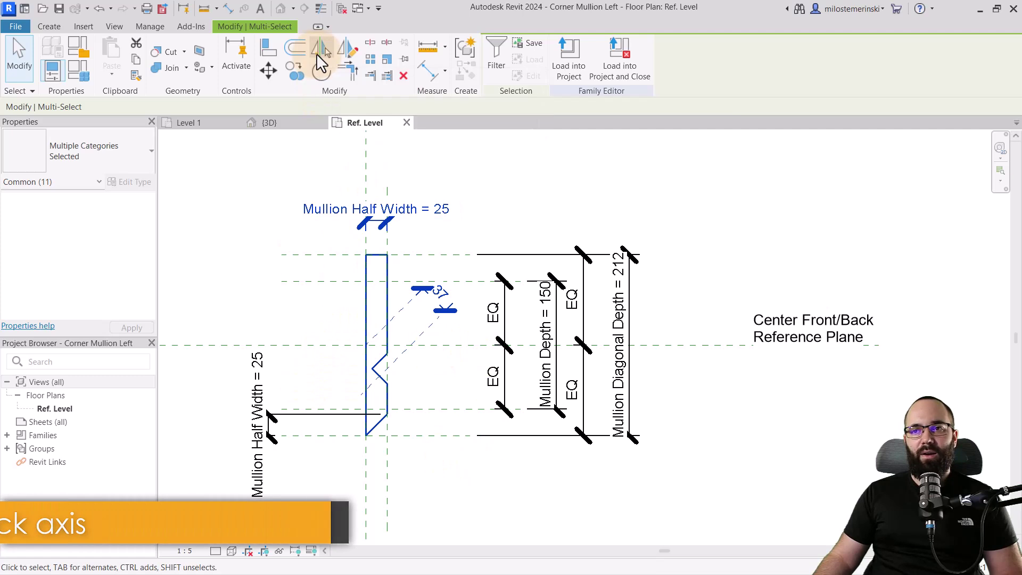
left_click(318, 53)
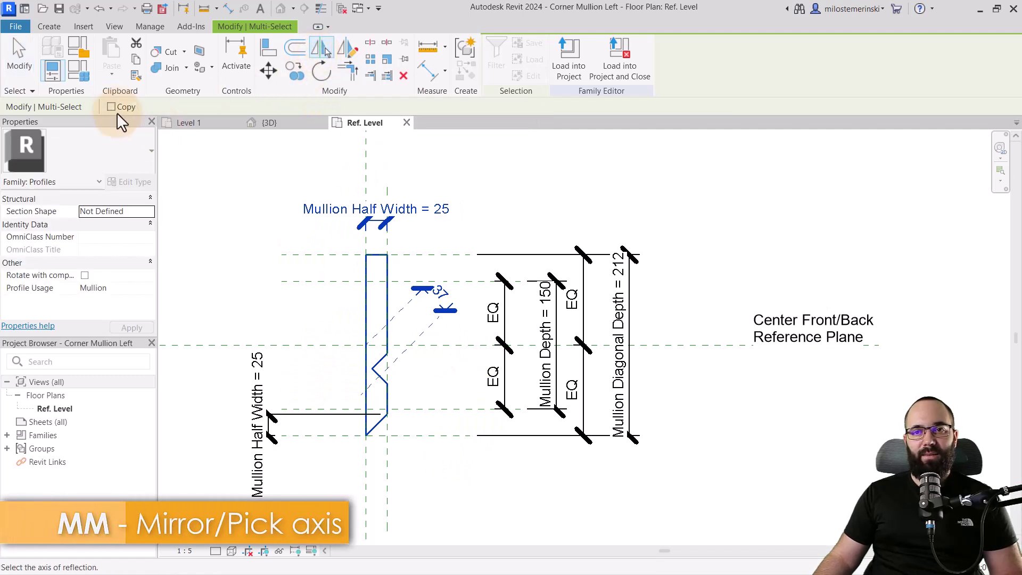
left_click(365, 179)
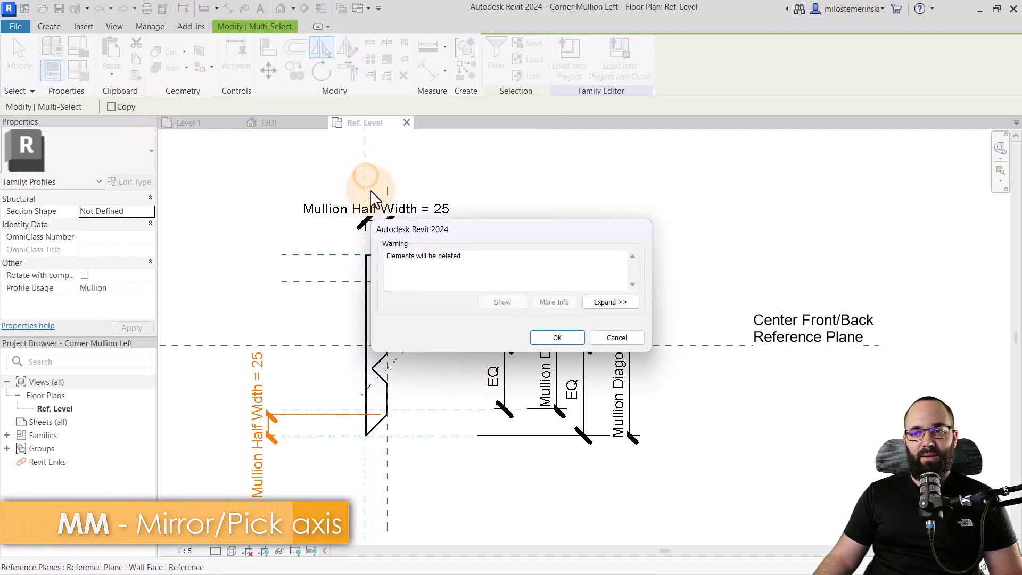
left_click(553, 338)
left_click(439, 482)
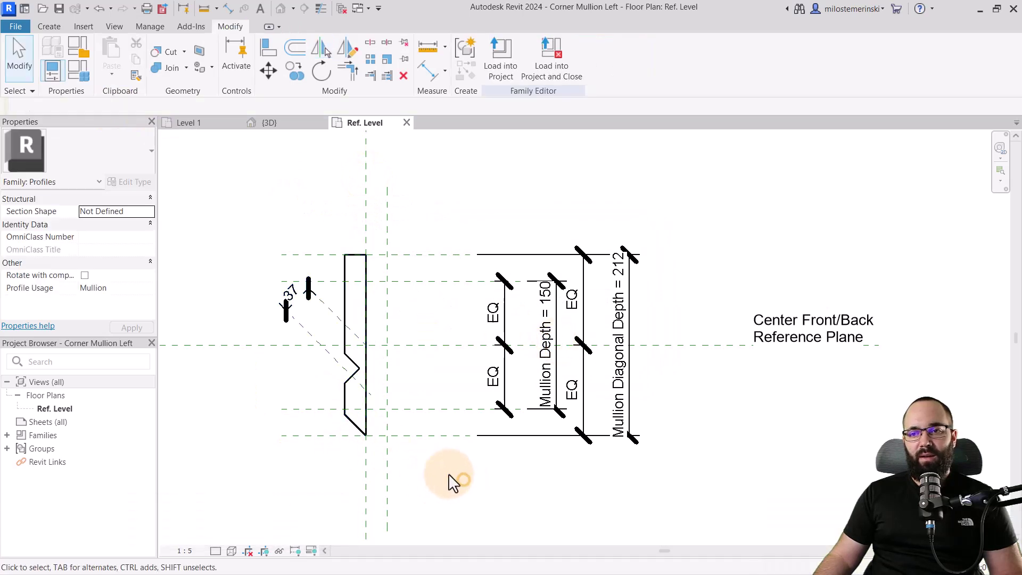
Step: Mirror the right reference plane to the left, then move the left profile line onto it and lock it
middle_click_drag(336, 446, 358, 441)
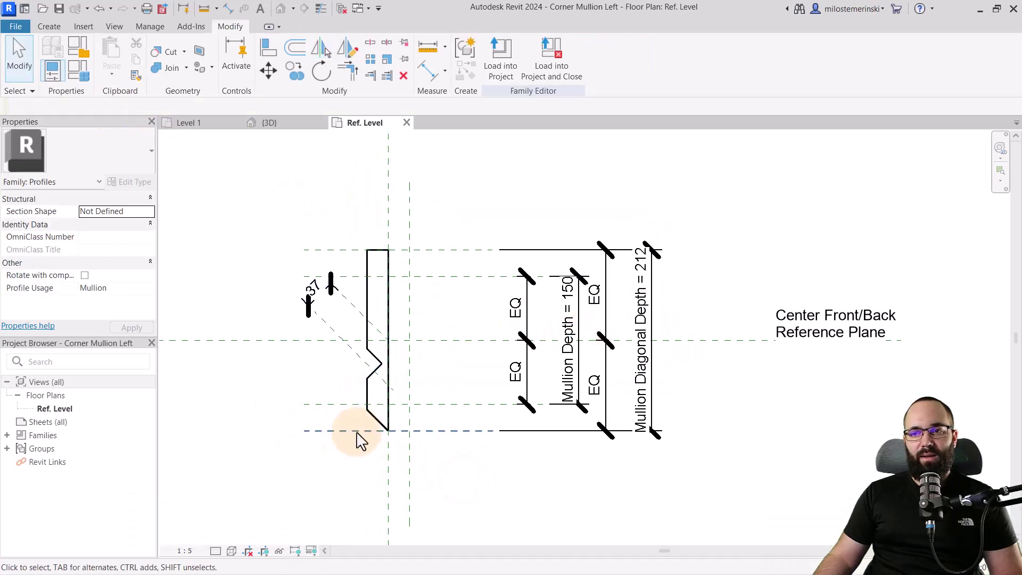
left_click(413, 298)
left_click(322, 48)
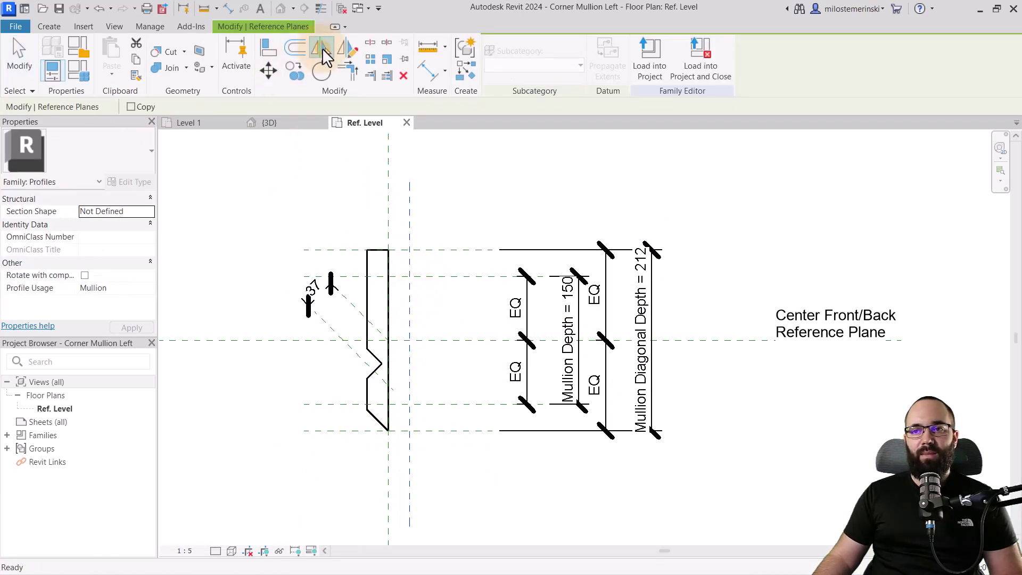
left_click(389, 164)
left_click(376, 302)
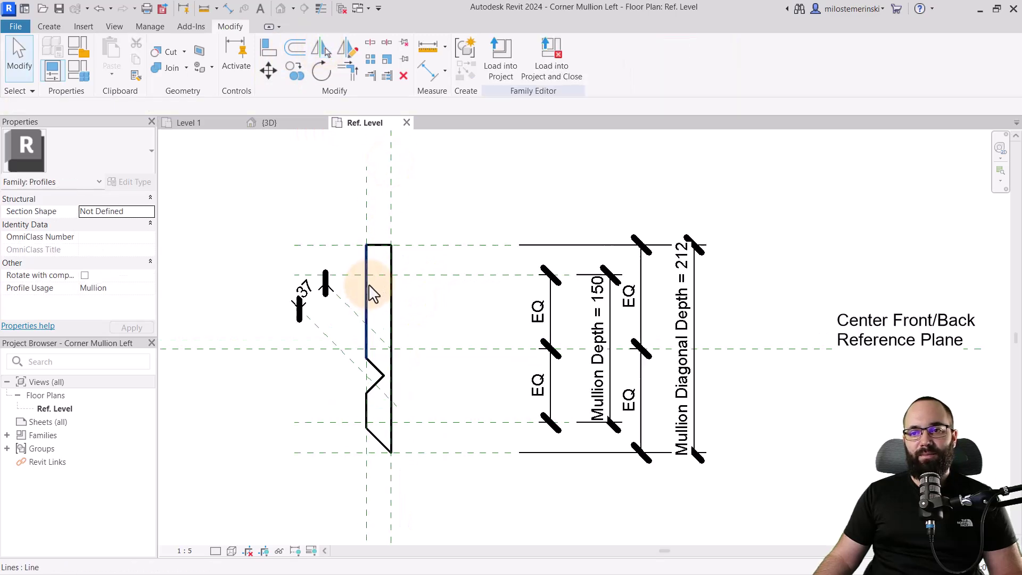
scroll(372, 292, "up", 3)
left_click(376, 285)
left_click_drag(376, 285, 366, 292)
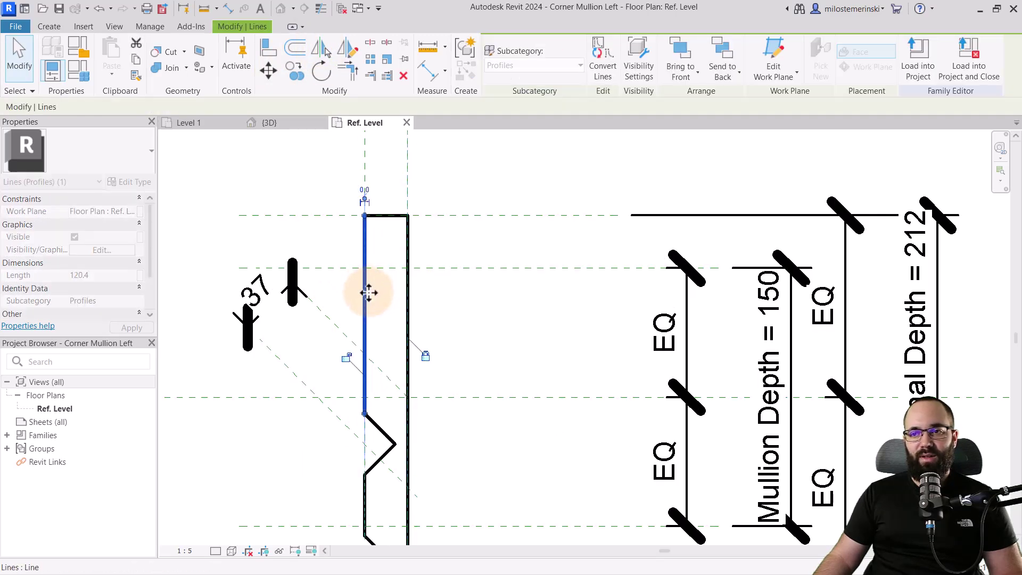
scroll(356, 375, "up", 3)
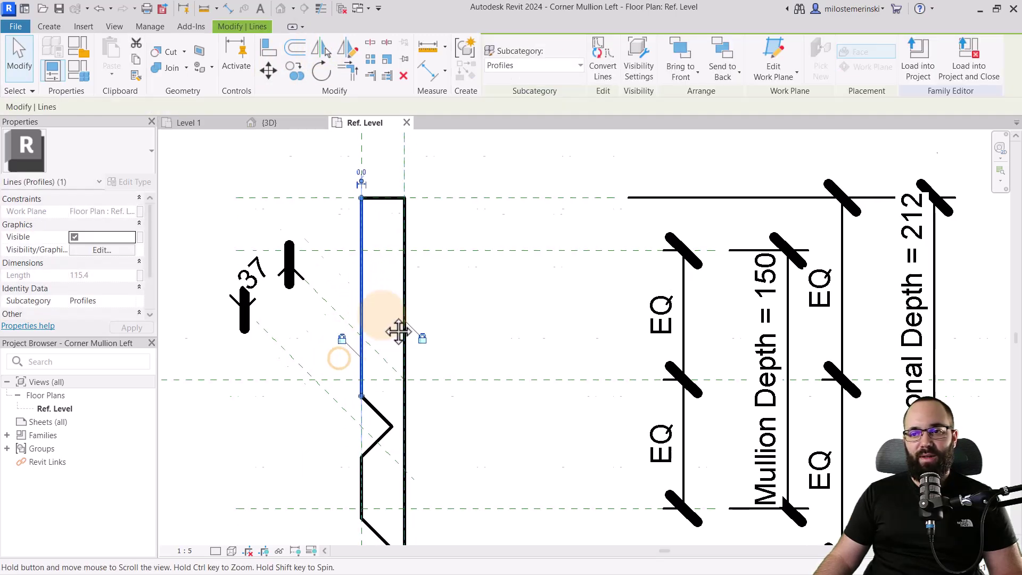
left_click(366, 367)
left_click(348, 316)
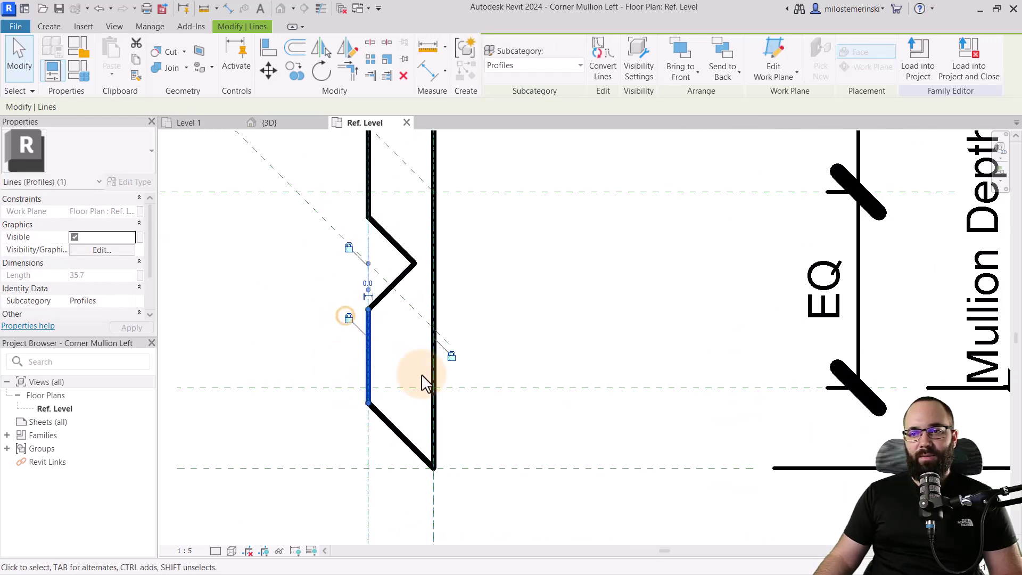
key("Escape")
scroll(410, 357, "down", 4)
Step: Add an aligned 25 dimension to the profile and label it Mullion Half Width
left_click(429, 72)
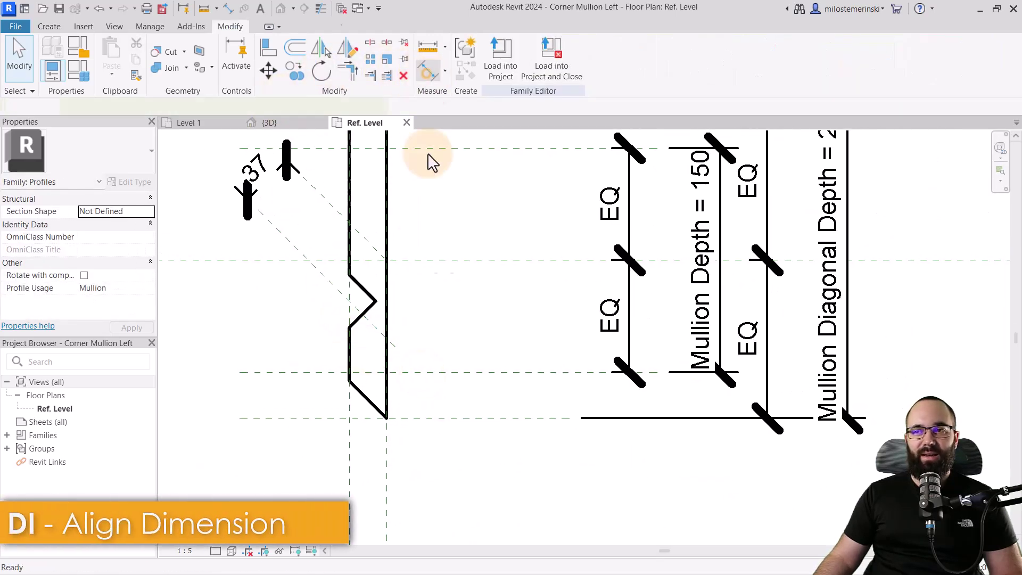
left_click(405, 418)
left_click(347, 381)
left_click(496, 482)
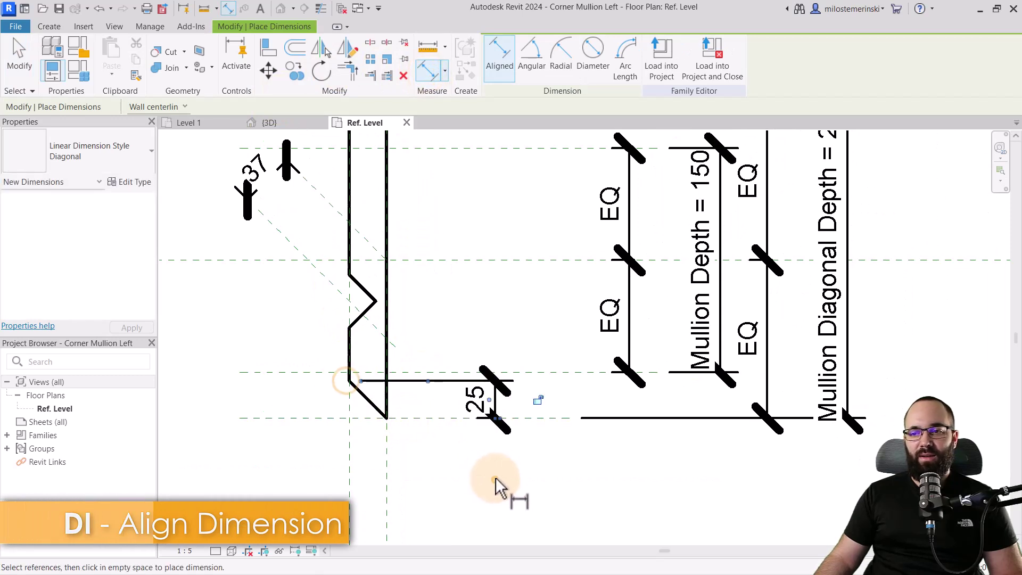
key("Escape")
left_click(489, 402)
left_click(537, 57)
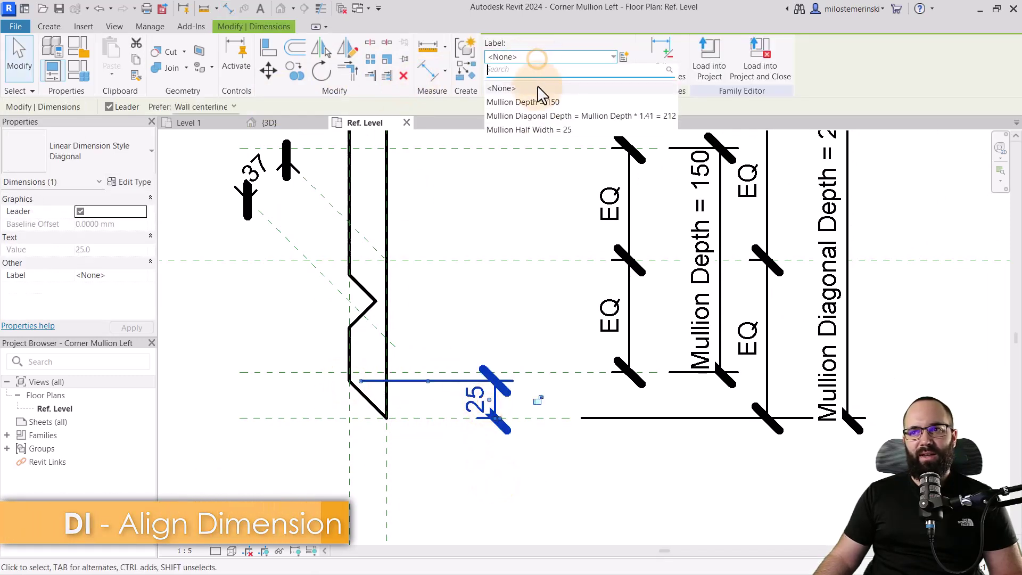
left_click(532, 129)
key("Escape")
scroll(462, 316, "down", 3)
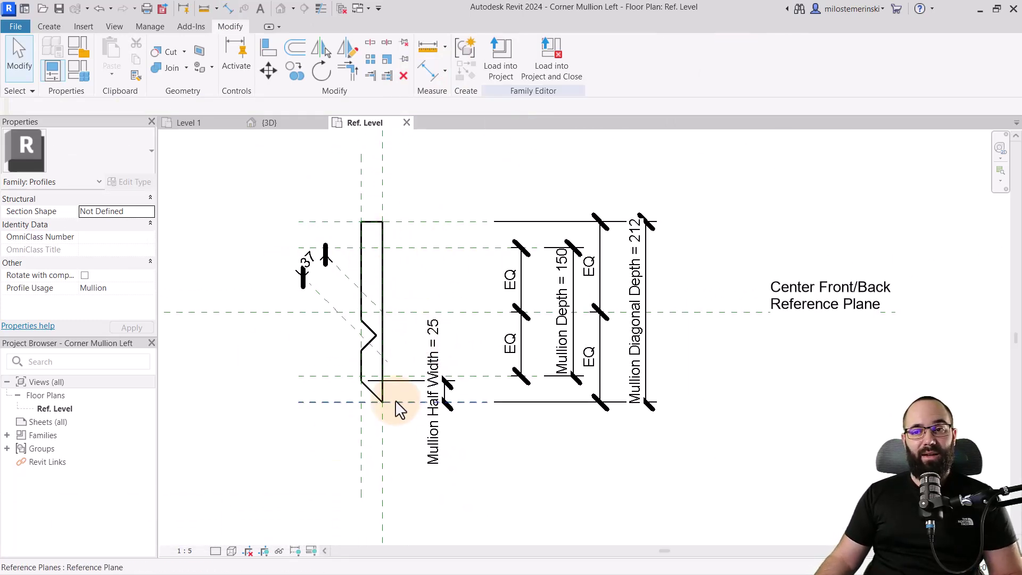
Step: Save the profile family as Corner Mullion Right and load it into the project
left_click(16, 26)
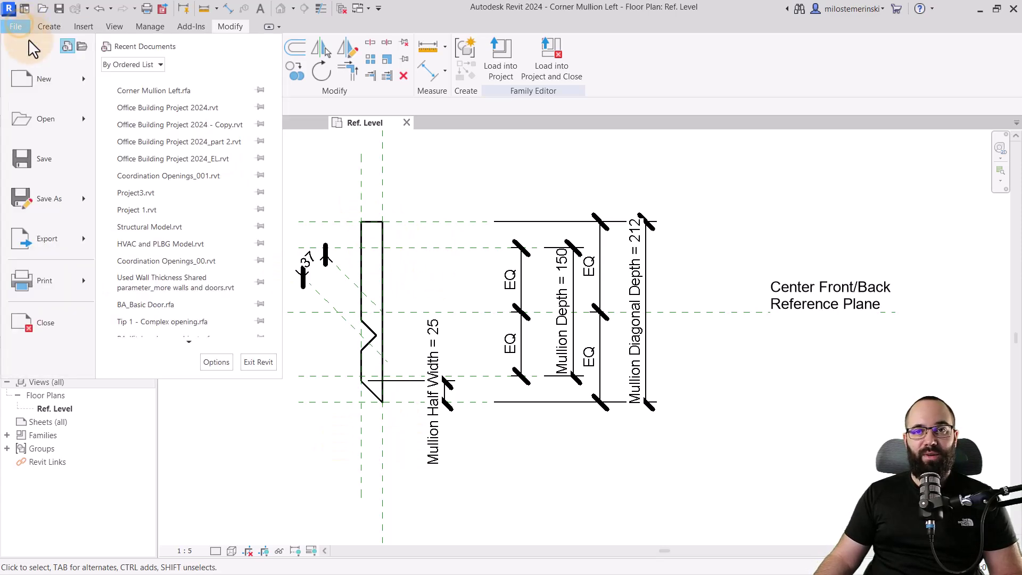
left_click(60, 197)
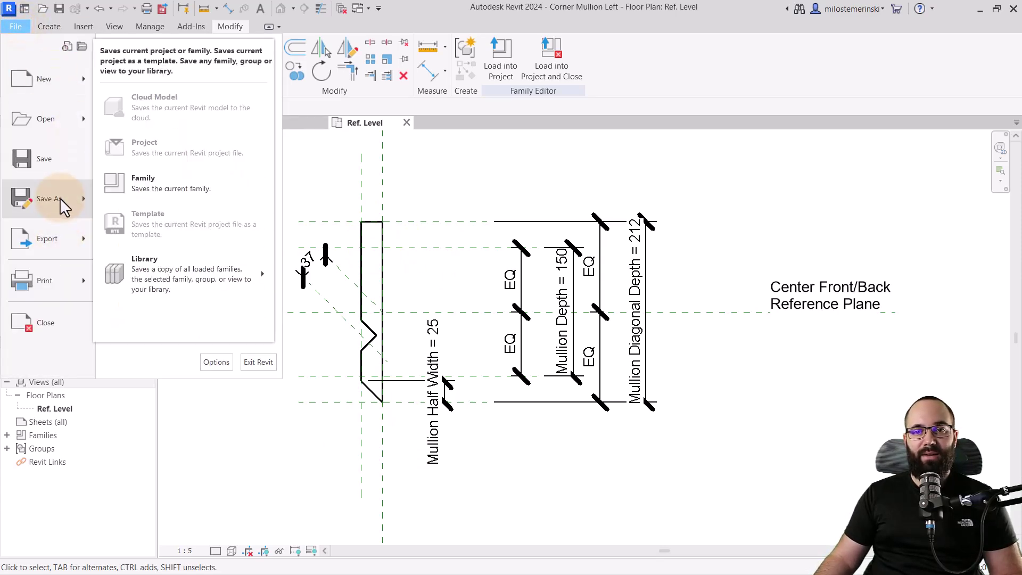
left_click(136, 190)
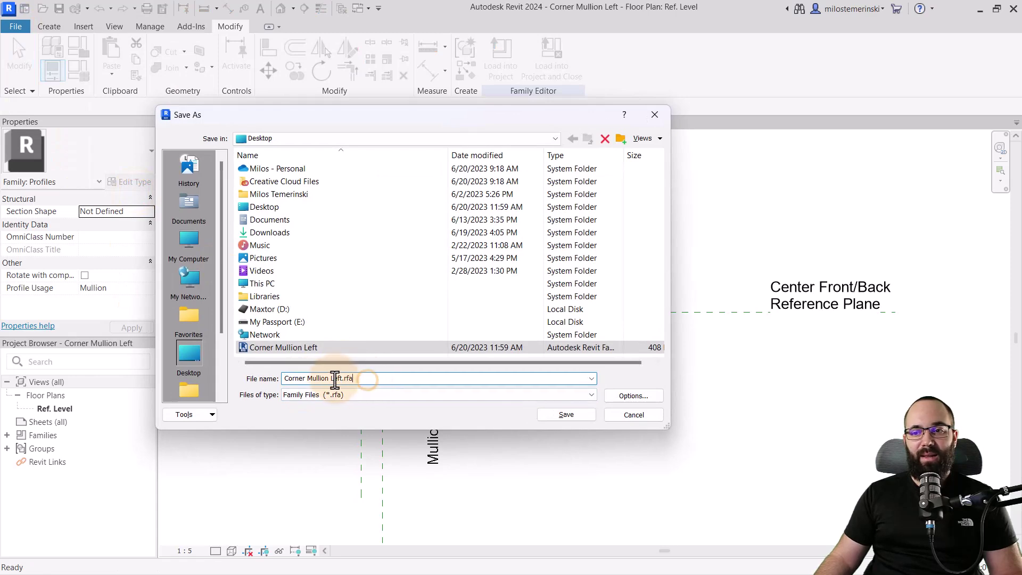
type("Right")
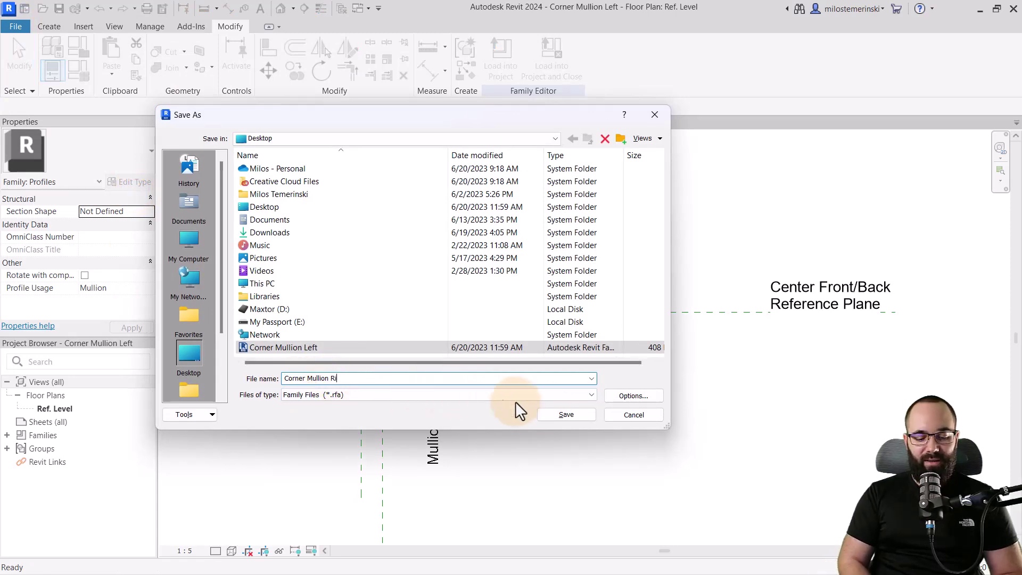
left_click(558, 414)
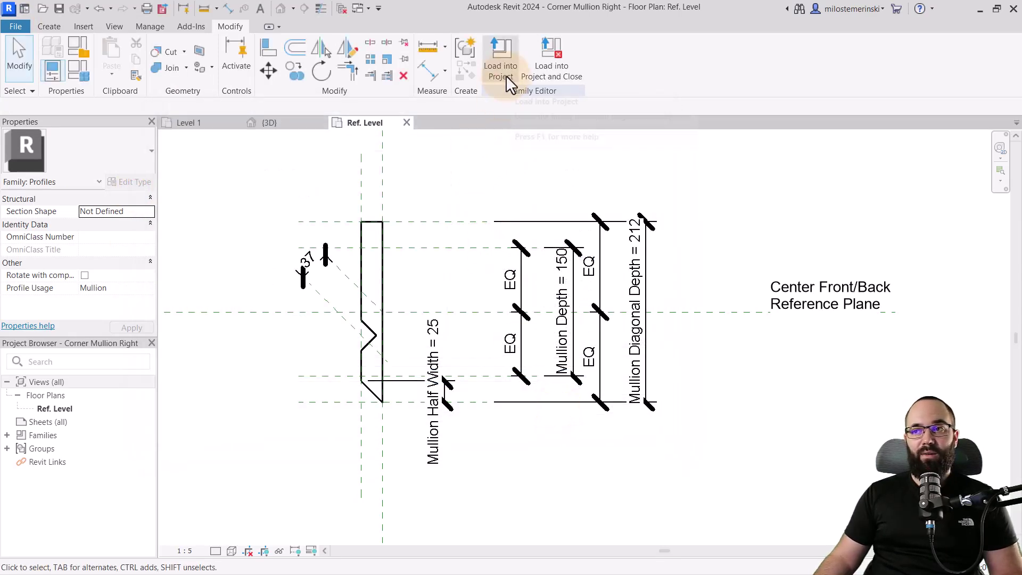
left_click(506, 75)
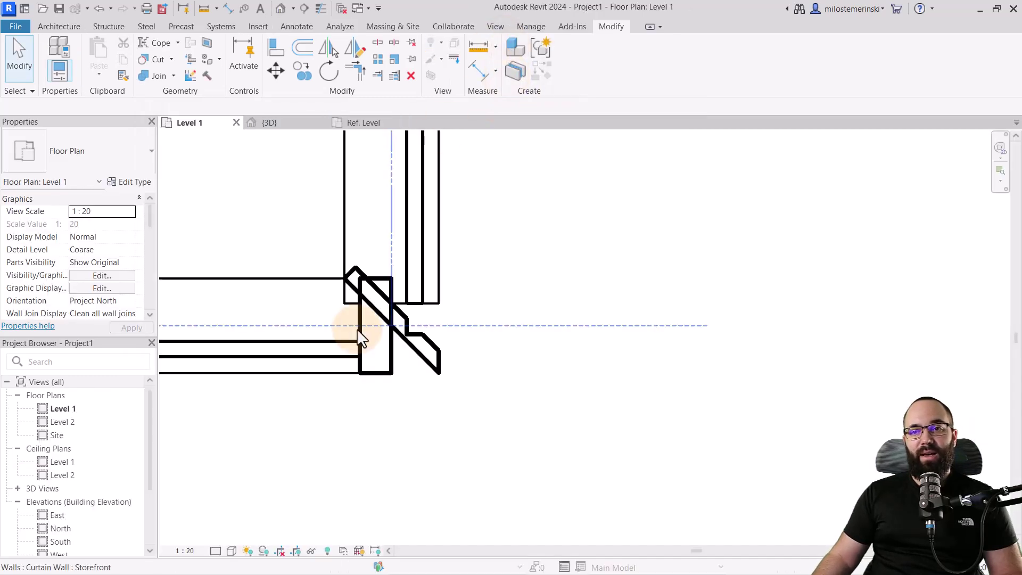
Step: Duplicate Corner Mullion Left as a Corner Mullion Right type using the Corner Mullion Right profile
left_click(359, 331)
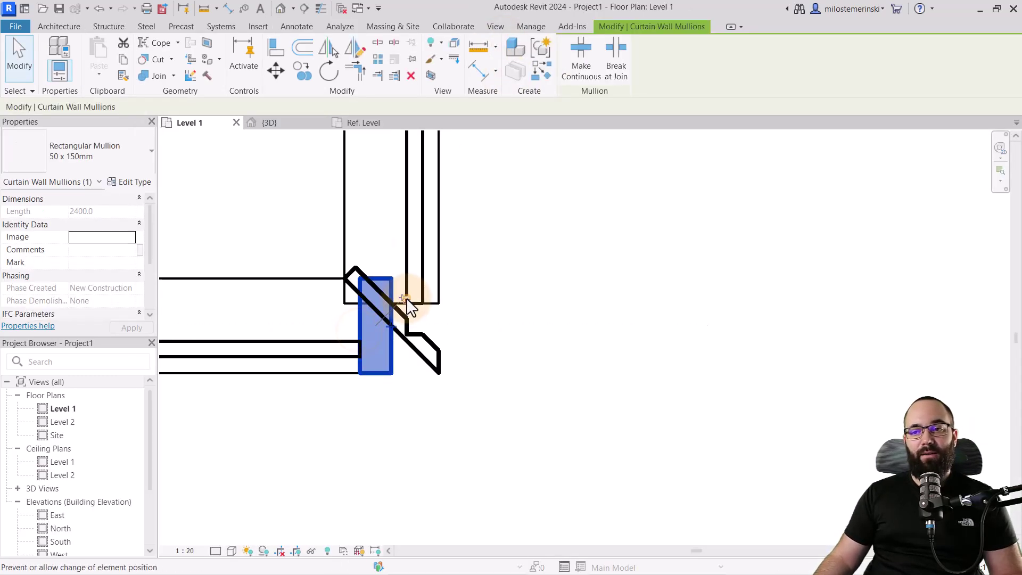
left_click(108, 158)
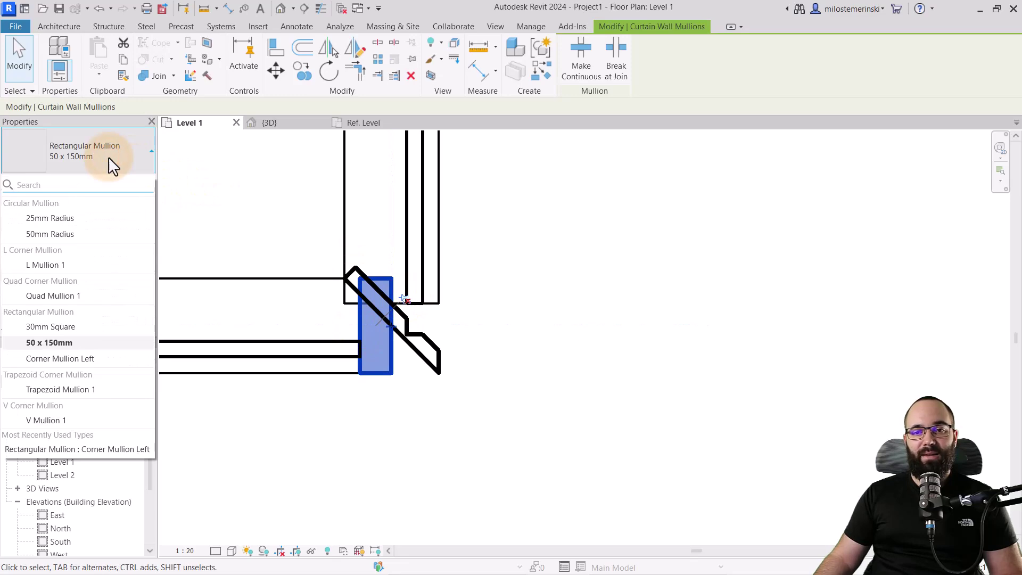
left_click(107, 157)
left_click(137, 182)
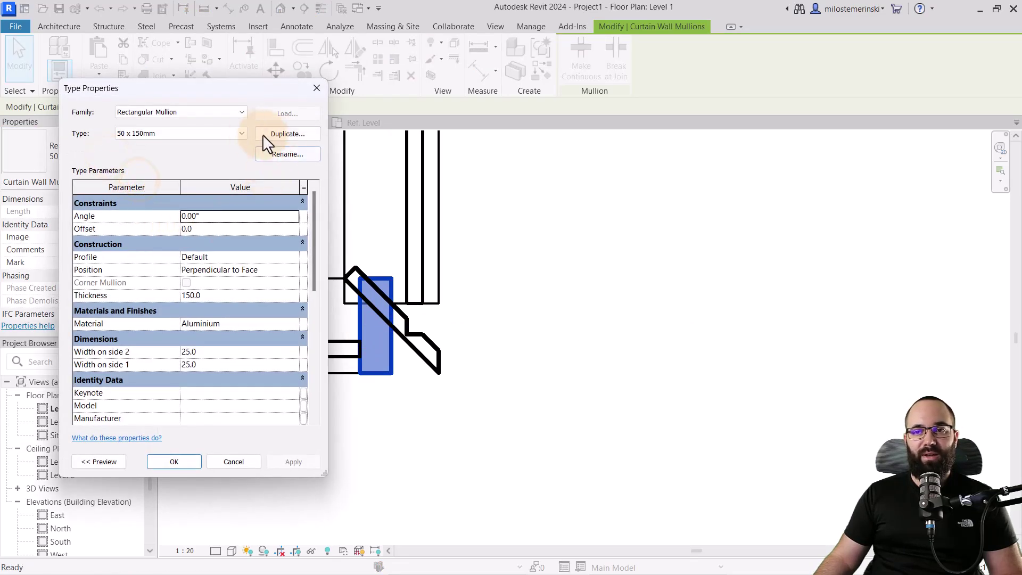
left_click(178, 161)
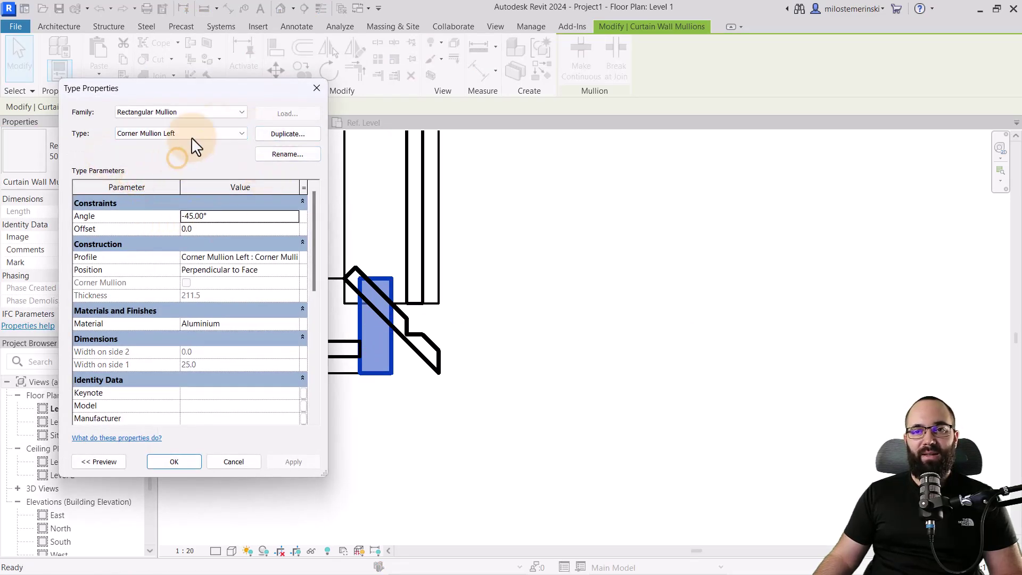
left_click(284, 135)
left_click(362, 218)
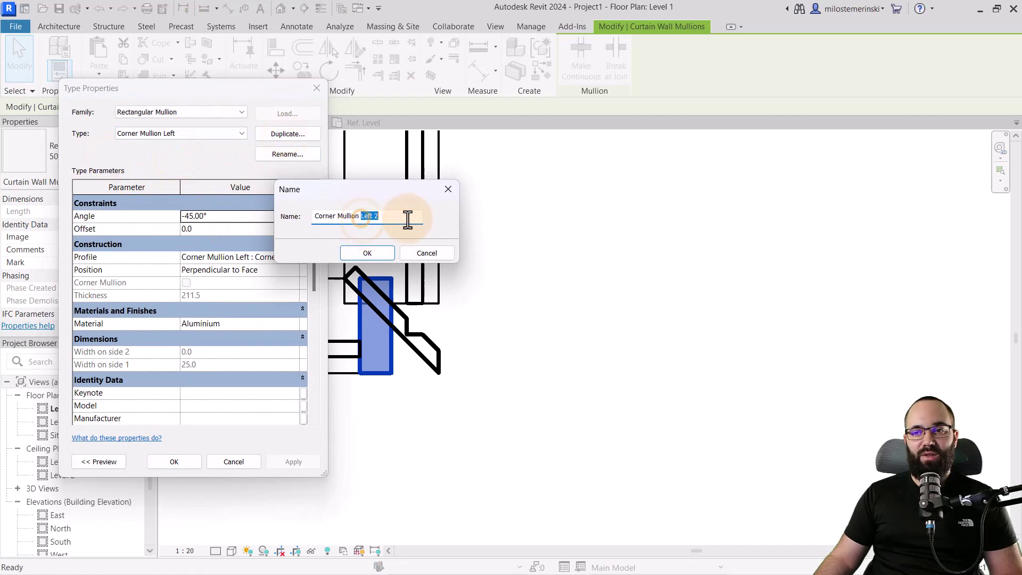
type("Right")
left_click(361, 254)
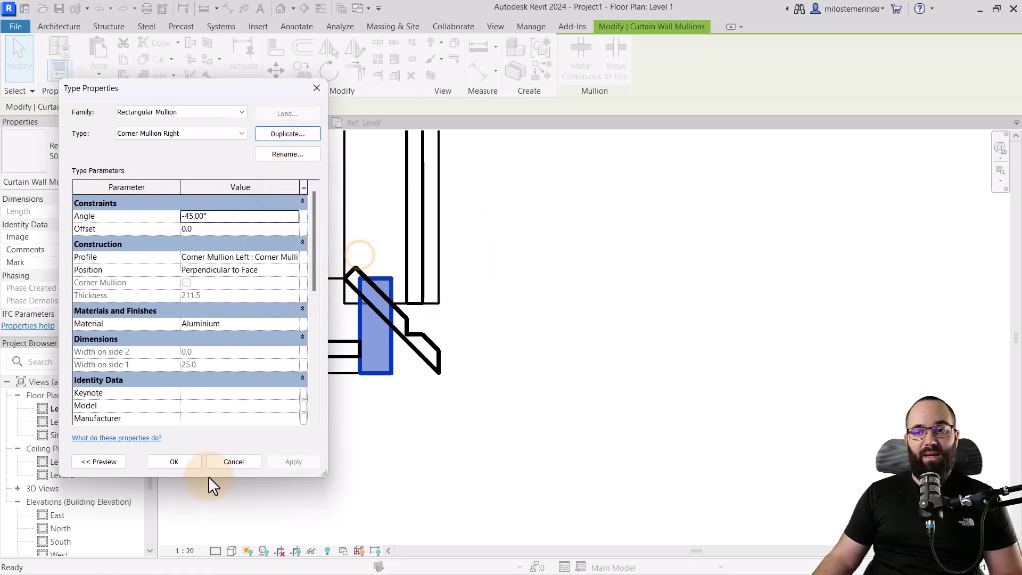
left_click(291, 259)
left_click(285, 291)
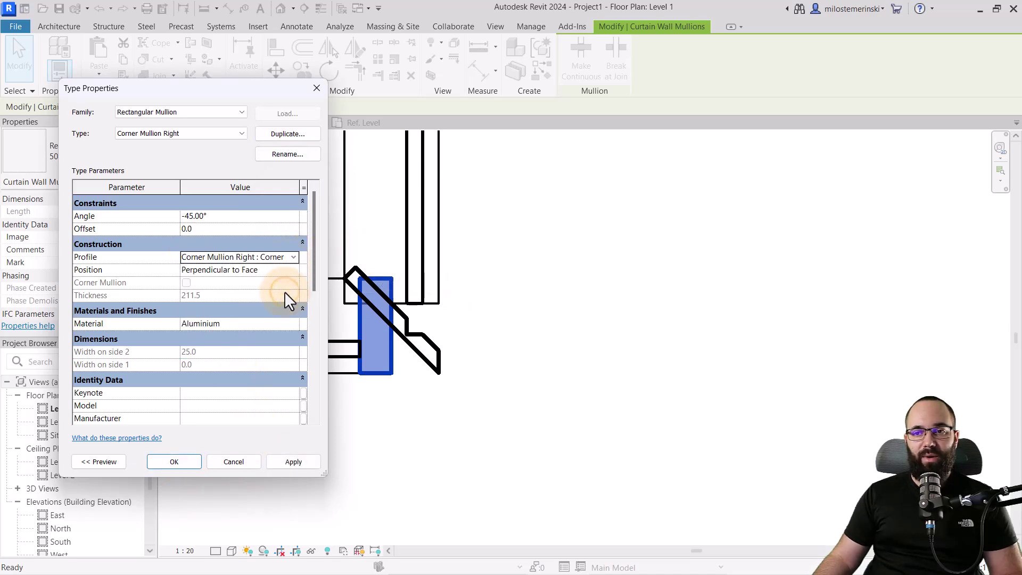
left_click(293, 462)
left_click(174, 461)
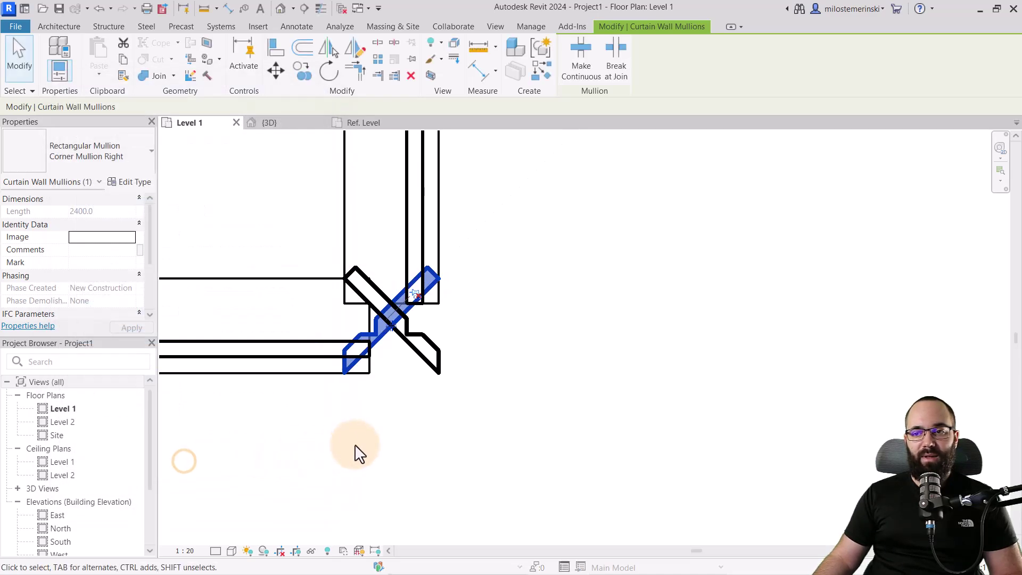
Step: Change the Corner Mullion Right type's Angle from -45° to 45°
left_click(137, 182)
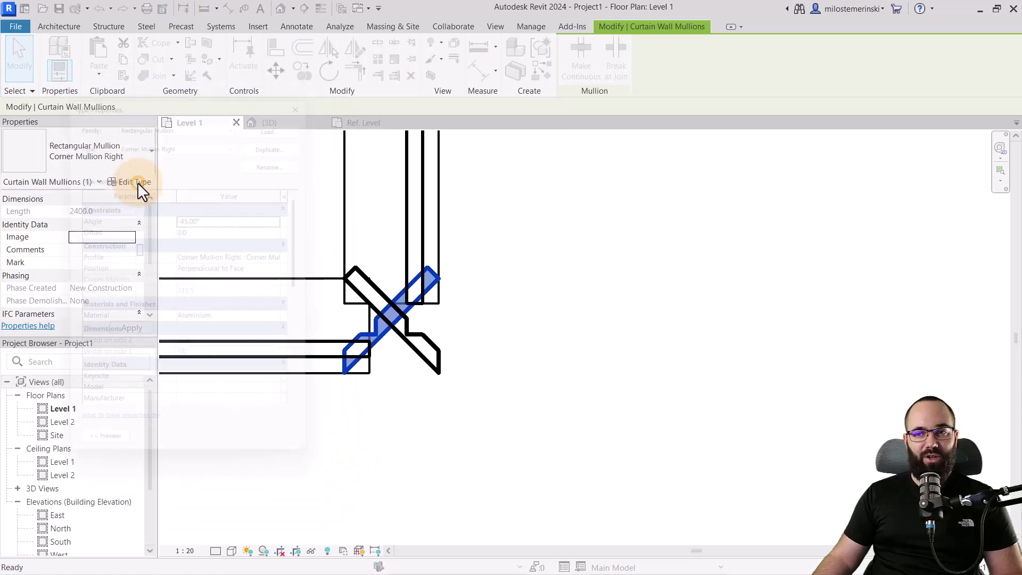
left_click(230, 216)
left_click(184, 217)
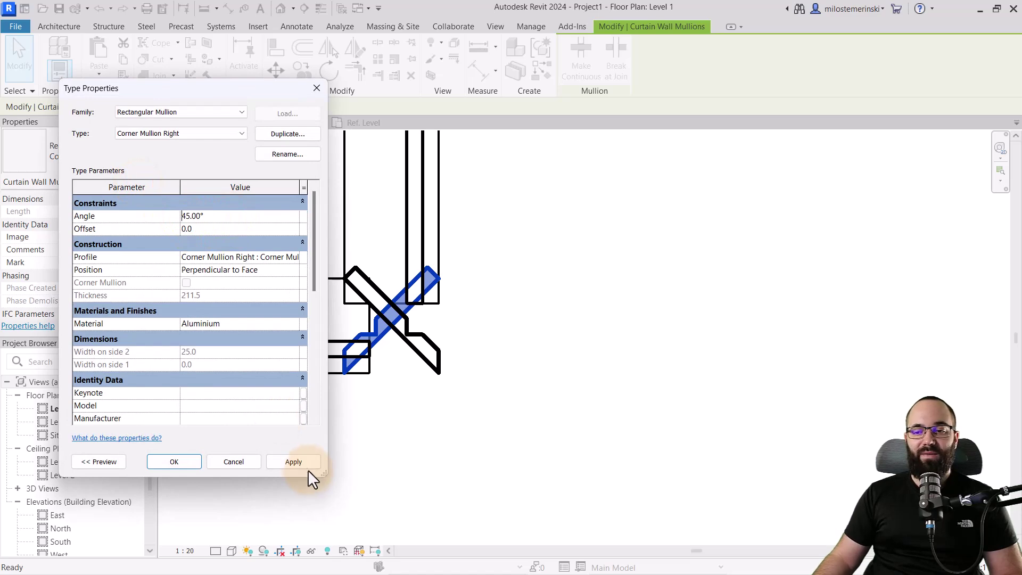
left_click(299, 461)
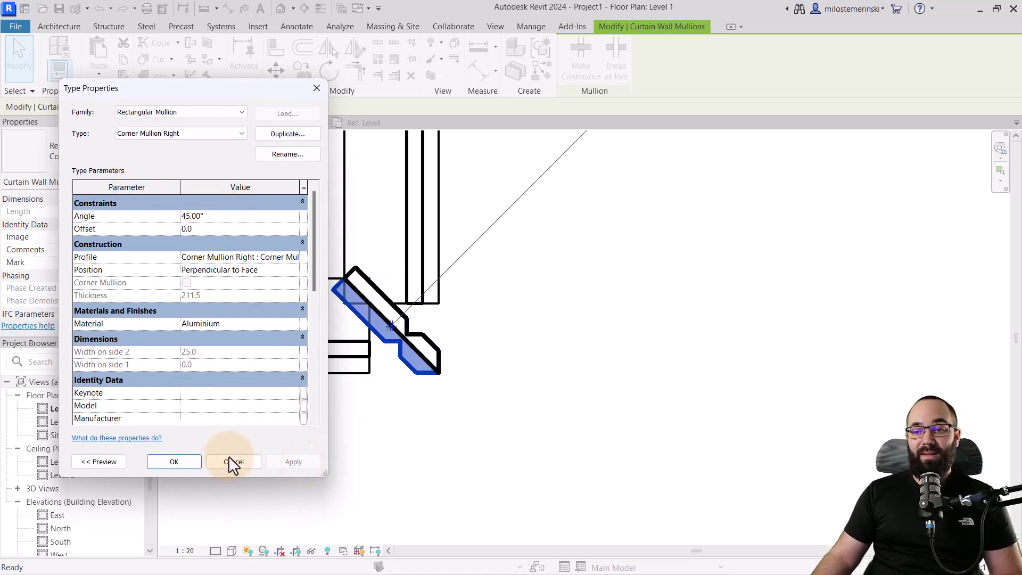
left_click(176, 462)
left_click(331, 436)
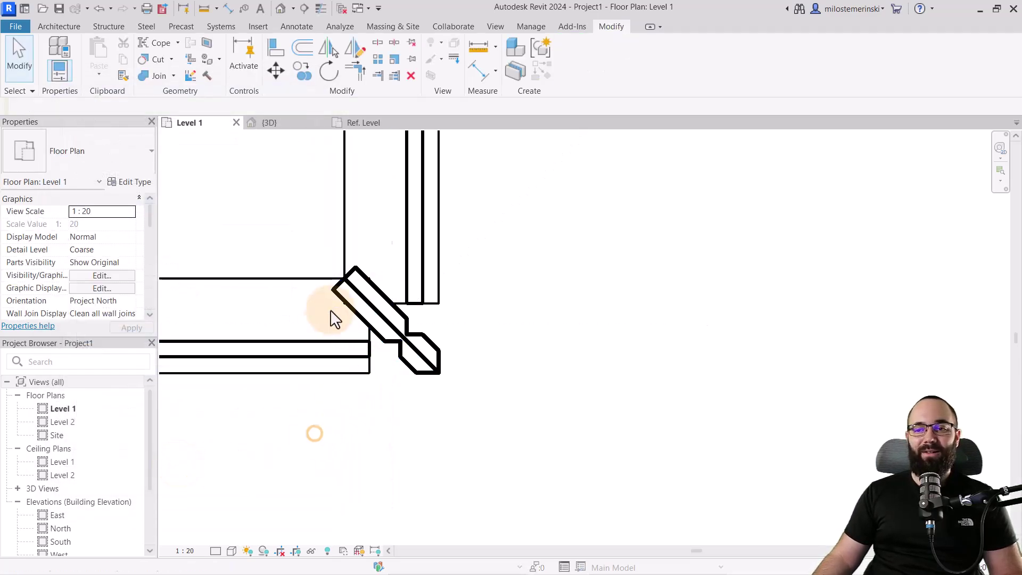
Step: Show the 3D view in Shaded style, zoomed in on the base of the corner
left_click(274, 122)
scroll(394, 283, "down", 3)
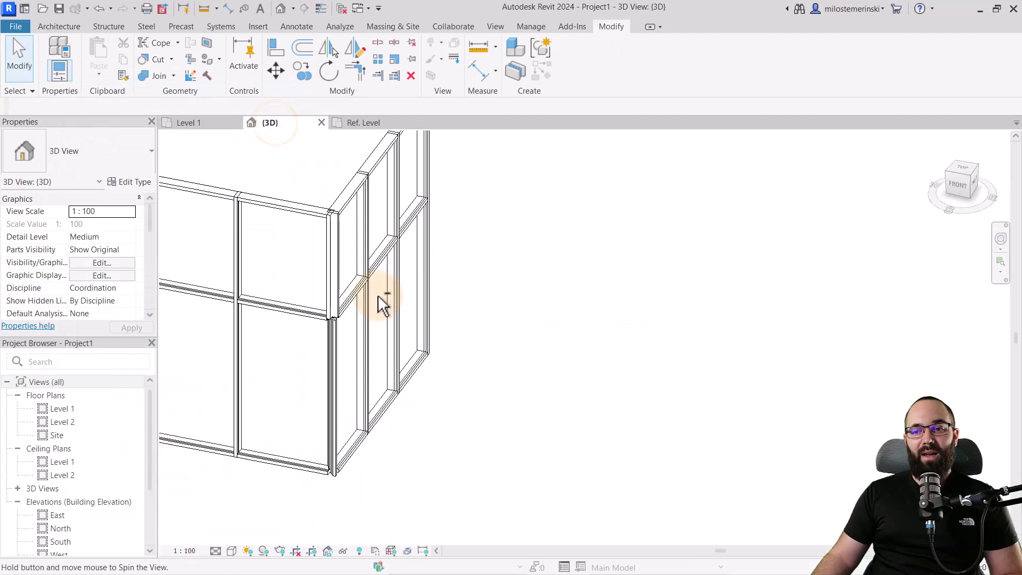
middle_click_drag(378, 299, 239, 530, "shift")
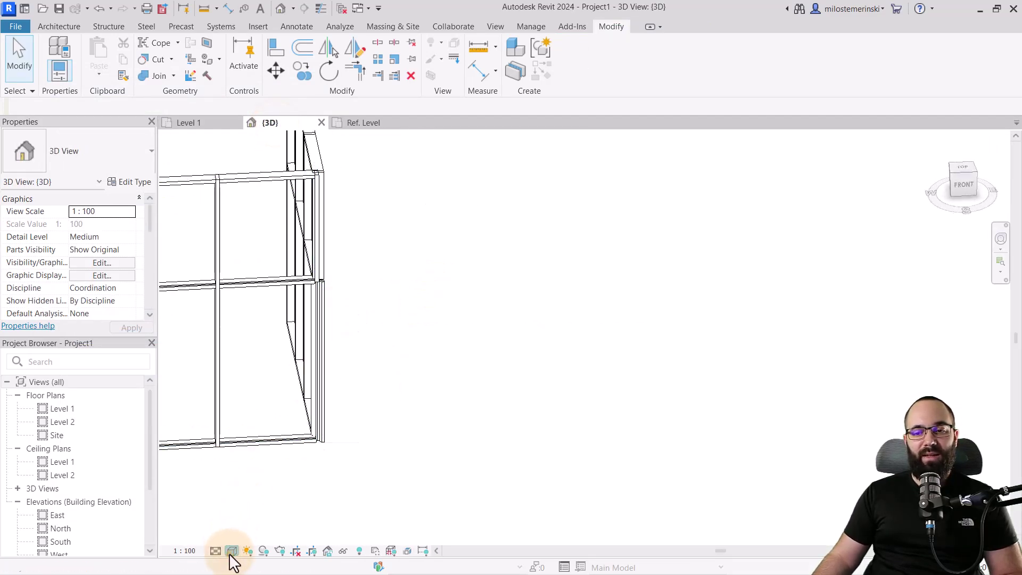
left_click(233, 552)
left_click(246, 499)
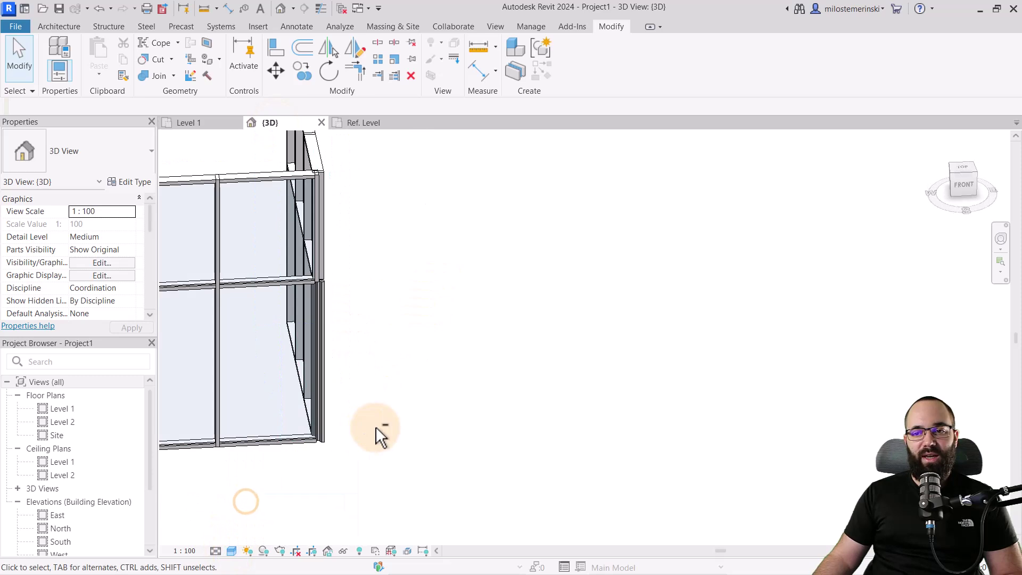
mouse_move(376, 426)
middle_mouse_down("shift")
mouse_move(358, 401)
mouse_move(395, 364)
mouse_move(372, 424)
middle_mouse_up("shift")
scroll(338, 441, "up", 4)
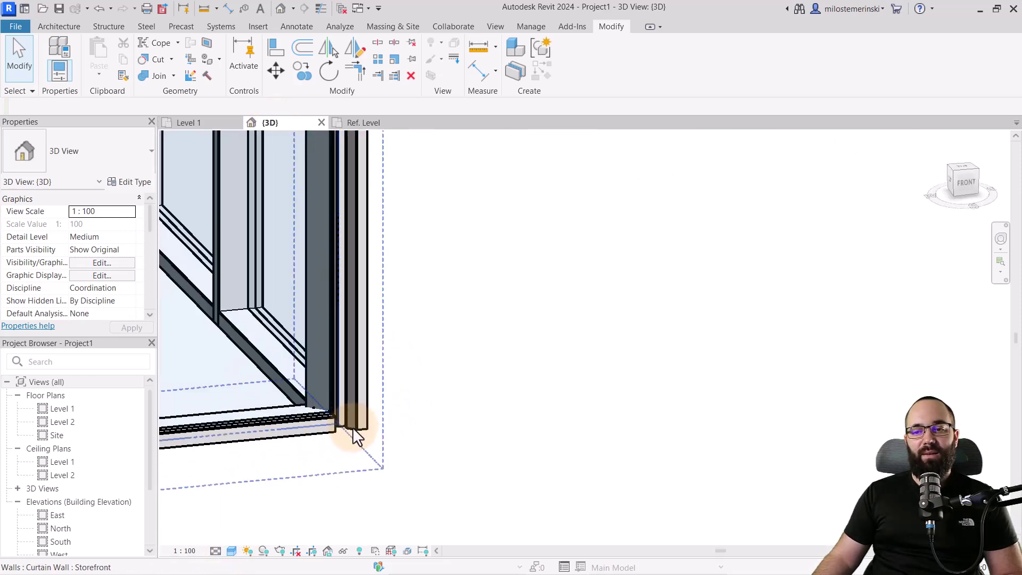
middle_click_drag(355, 438, 245, 413, "shift")
scroll(245, 407, "up", 1)
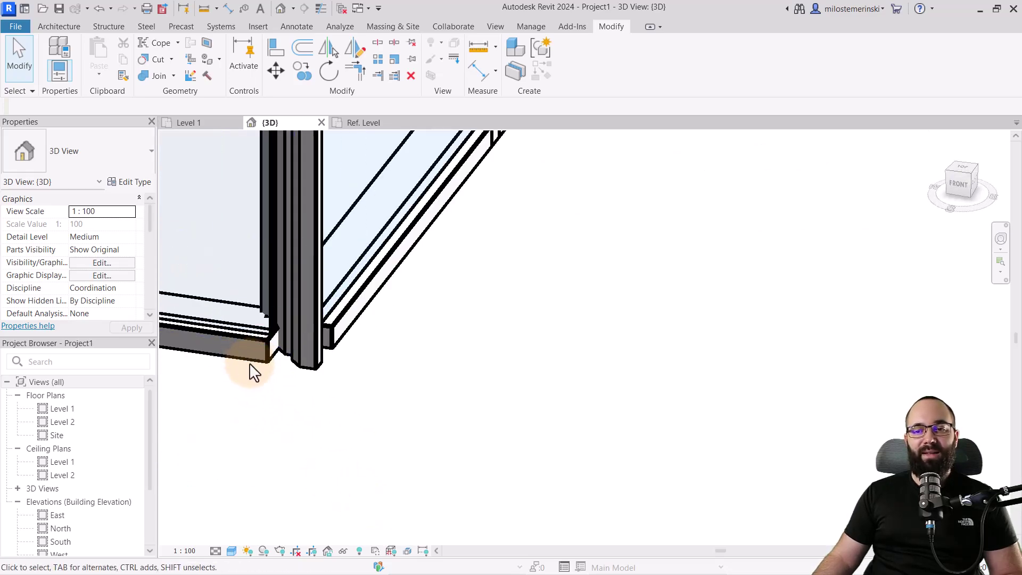
middle_click_drag(256, 359, 428, 526)
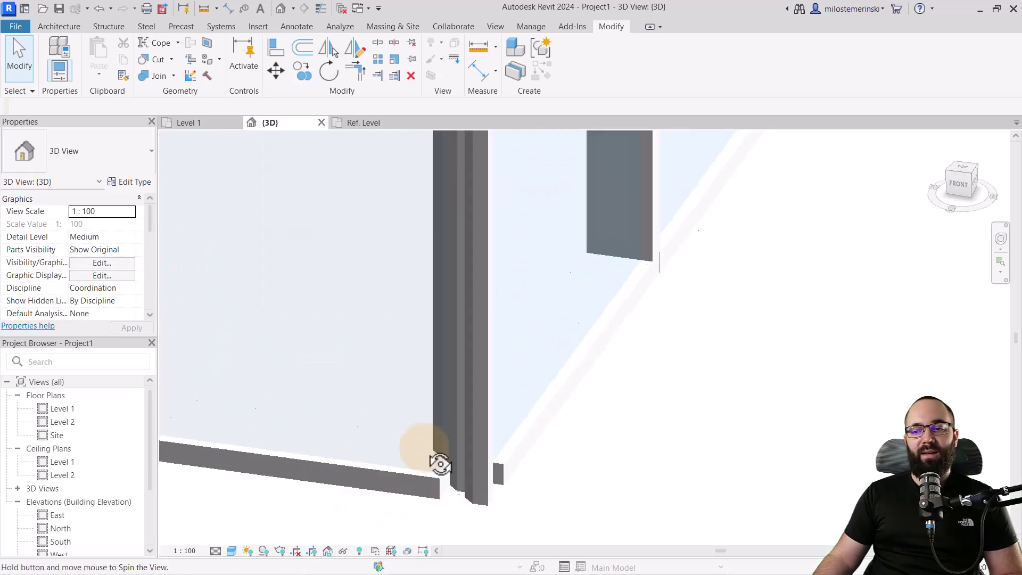
scroll(444, 469, "up", 6)
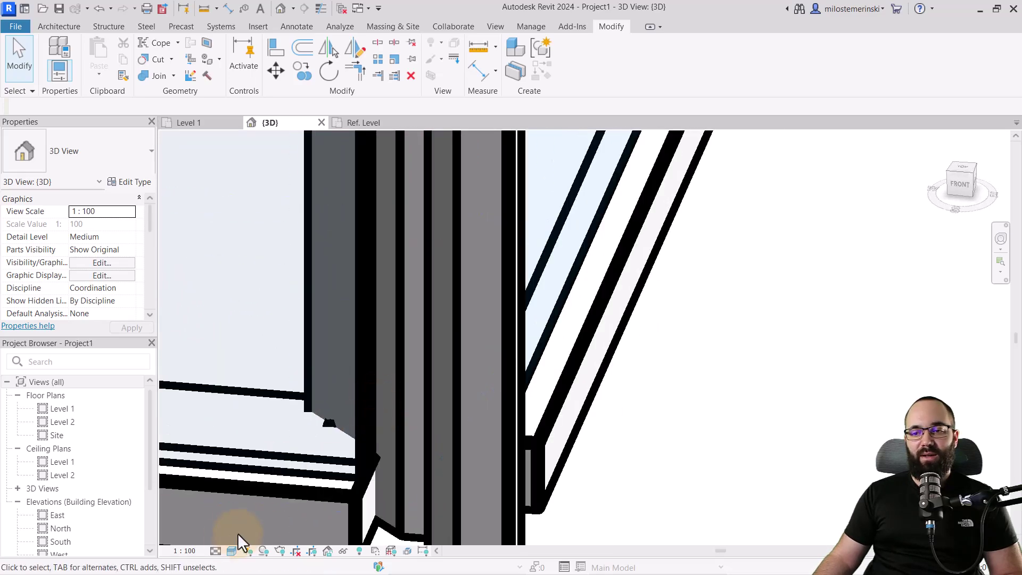
Step: Set the 3D view scale to 1 : 5
left_click(184, 551)
left_click(198, 398)
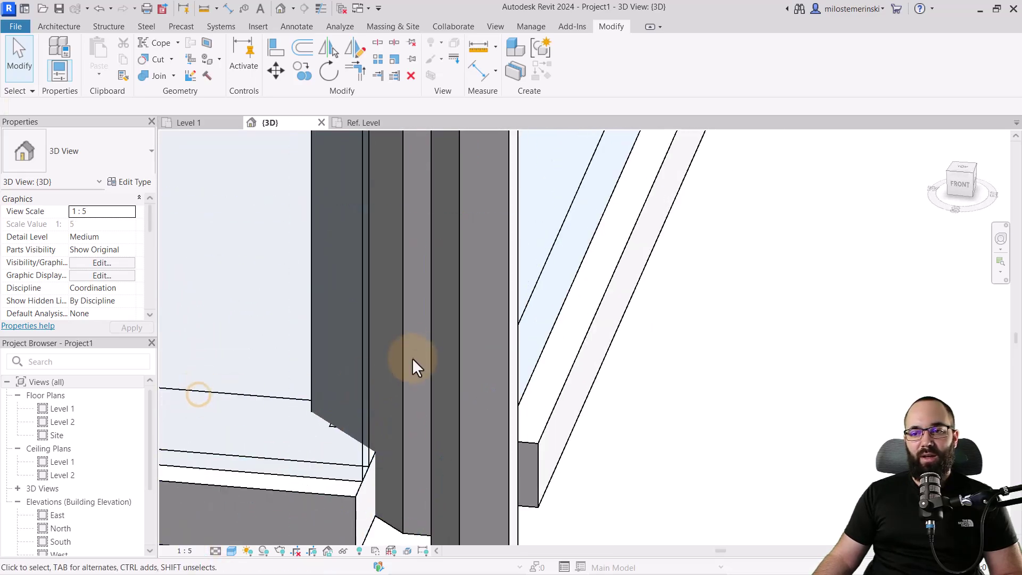
scroll(413, 367, "down", 3)
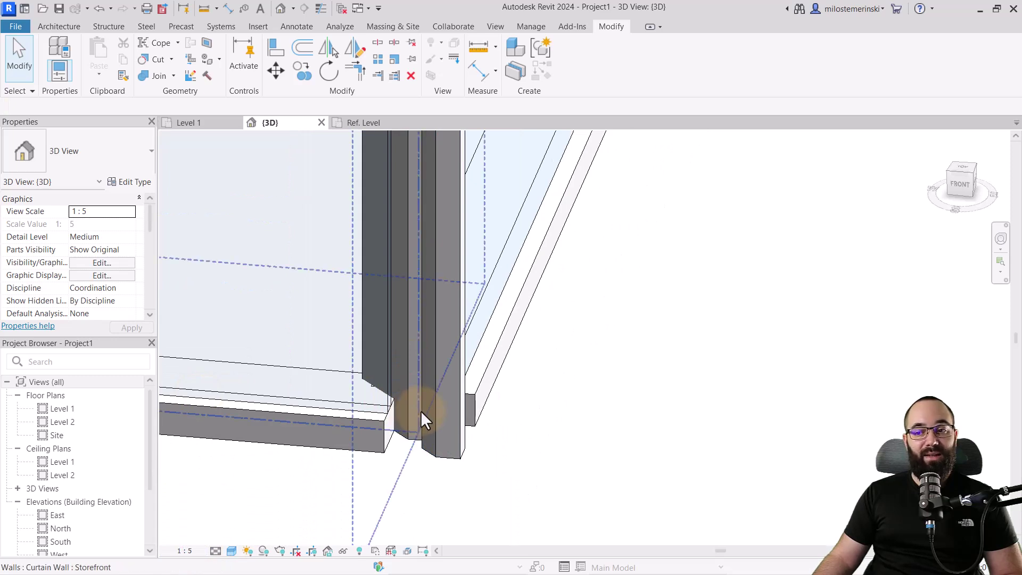
left_click(379, 421)
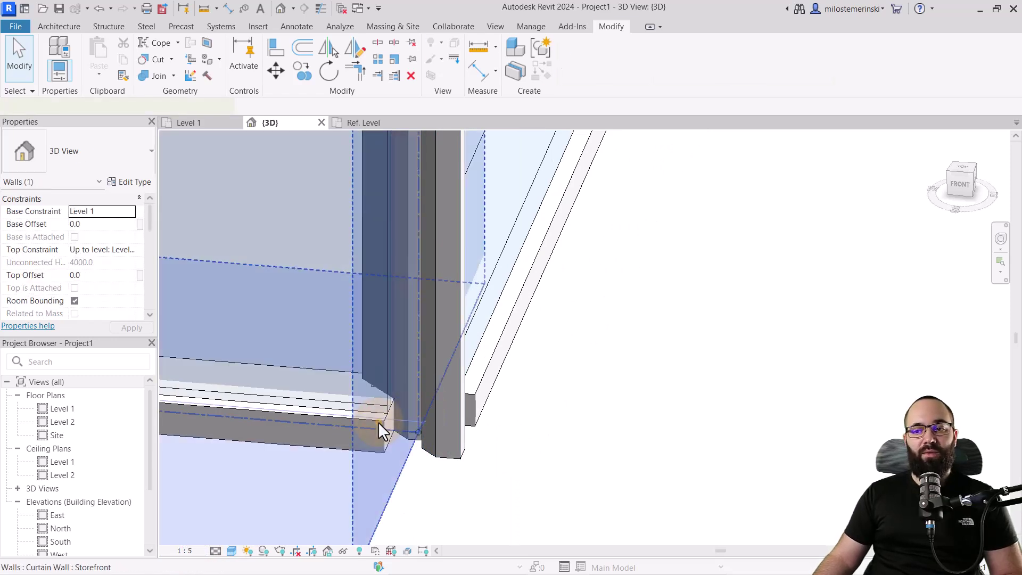
Step: Toggle the bottom sill mullion's join so it runs to the corner, lengthening it from 1289.6 to 1325.0
left_click(482, 504)
left_click(381, 450)
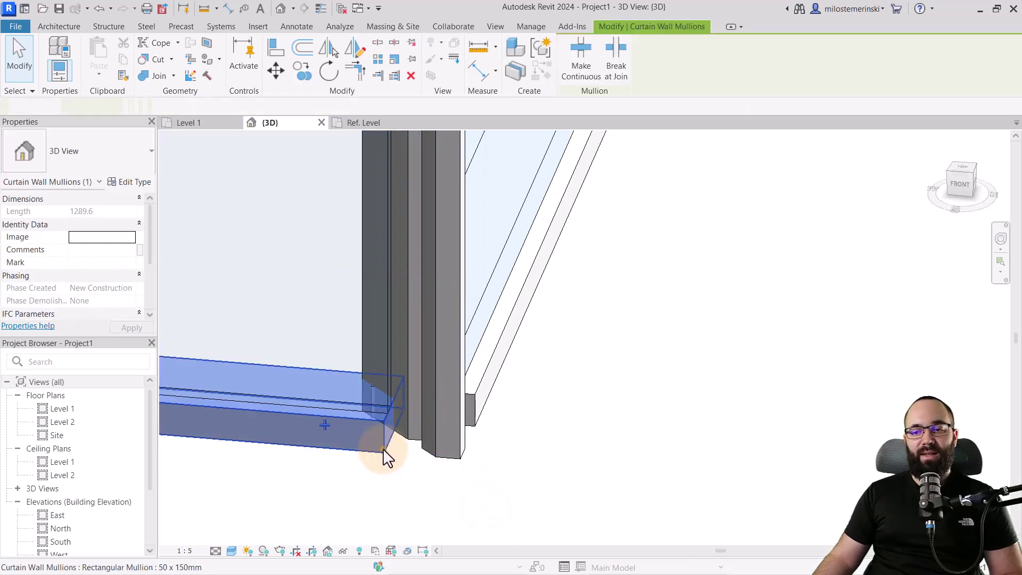
middle_click_drag(382, 448, 360, 431, "shift")
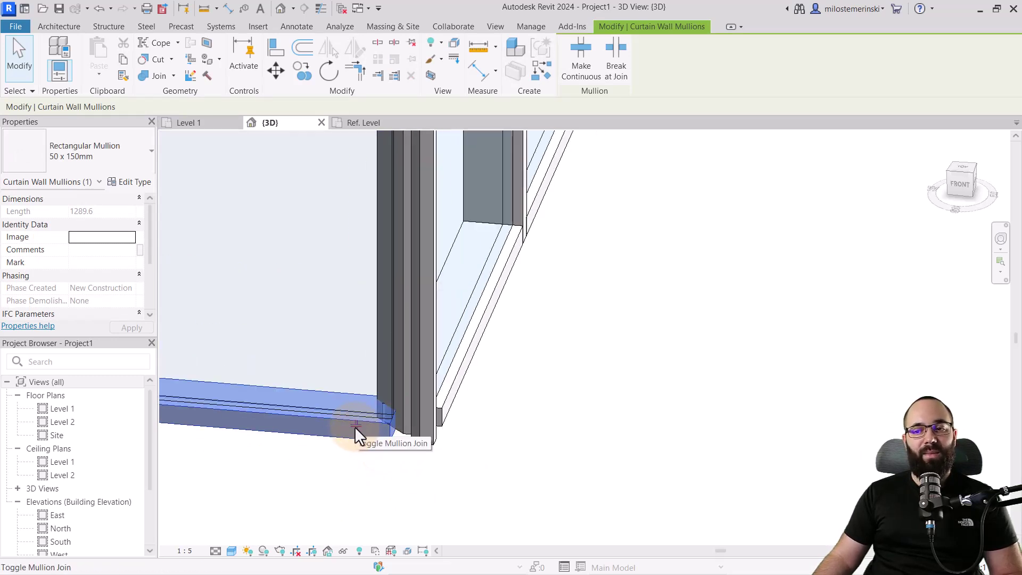
left_click(355, 426)
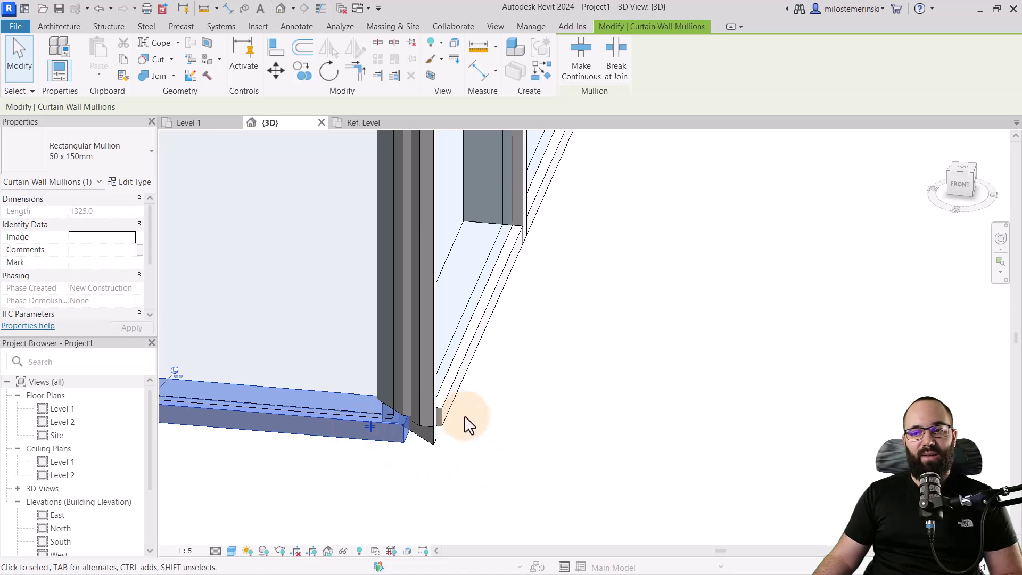
left_click(449, 407)
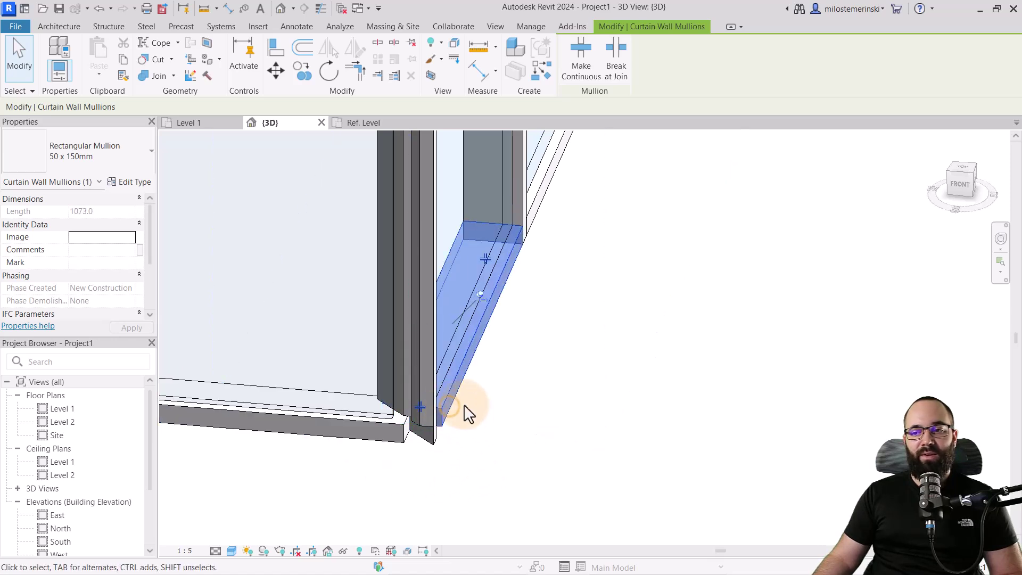
middle_click_drag(421, 408, 415, 529, "shift")
scroll(410, 511, "up", 2)
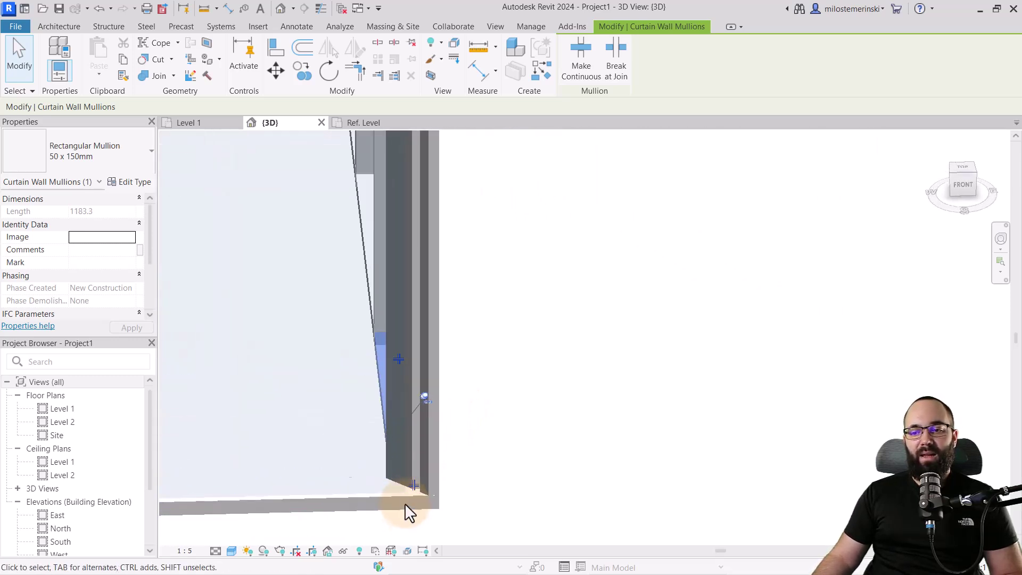
key("Tab")
key("Tab")
key("Tab")
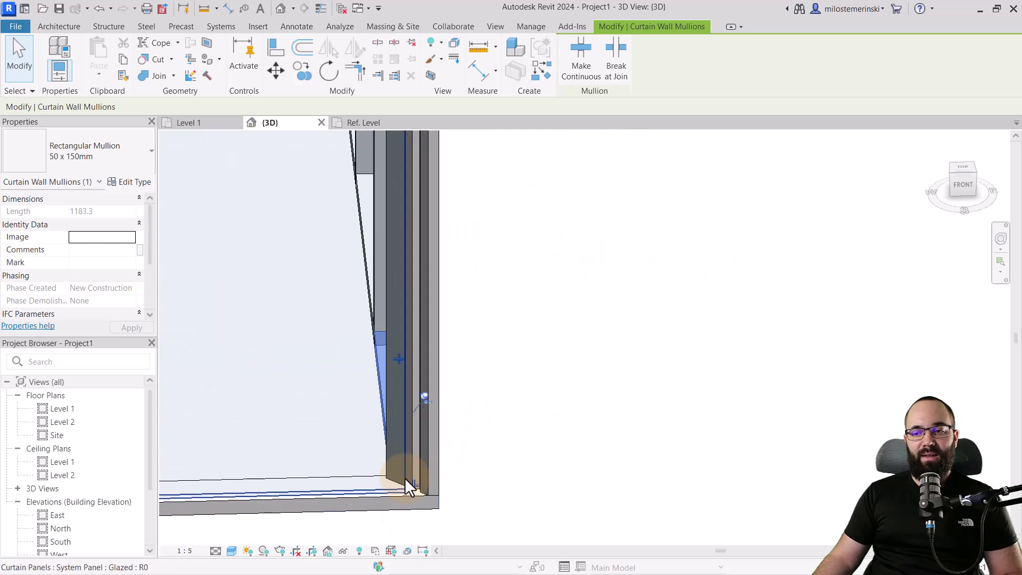
Step: Edit the horizontal corner panel in place and stretch its glass into the corner mullion, removing constraints
left_click(404, 478)
scroll(404, 482, "down", 3)
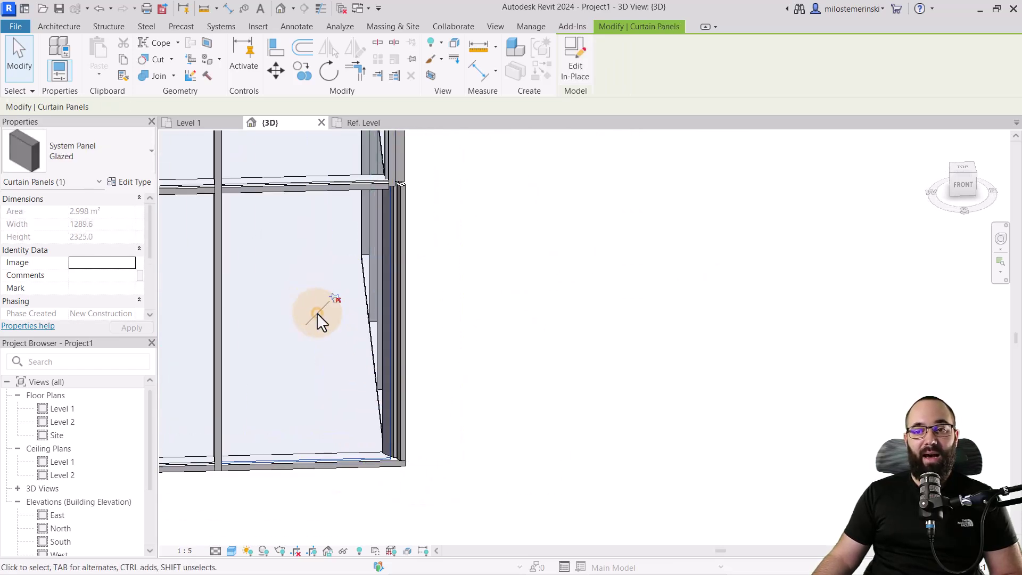
left_click(573, 72)
left_click(189, 123)
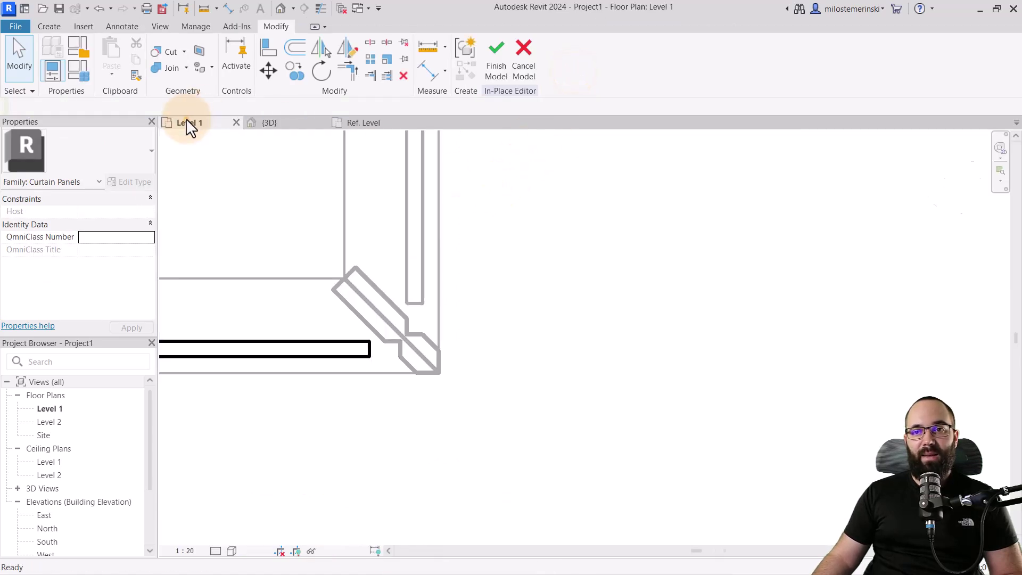
scroll(365, 344, "up", 2)
left_click(364, 347)
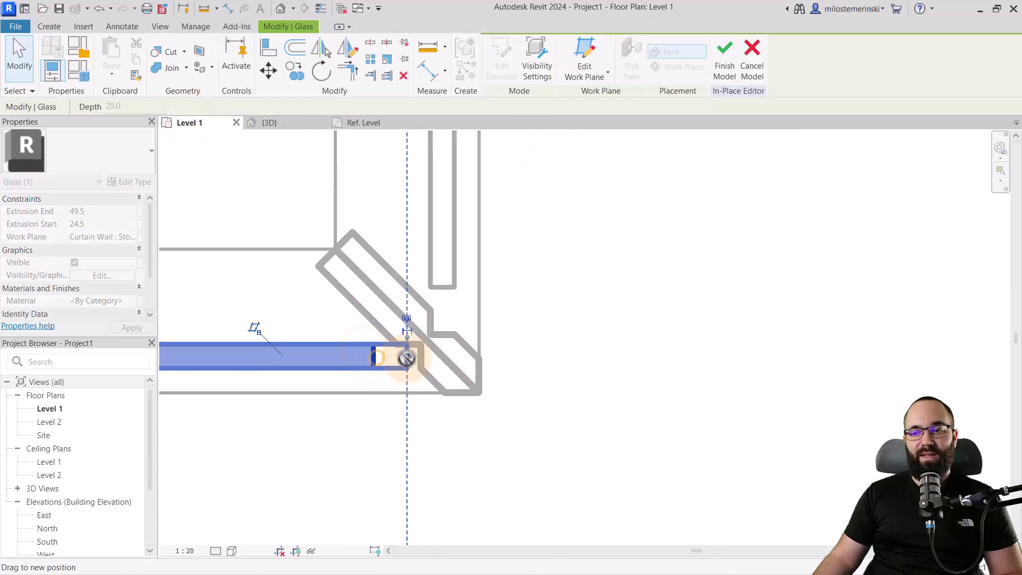
left_click_drag(415, 358, 423, 357)
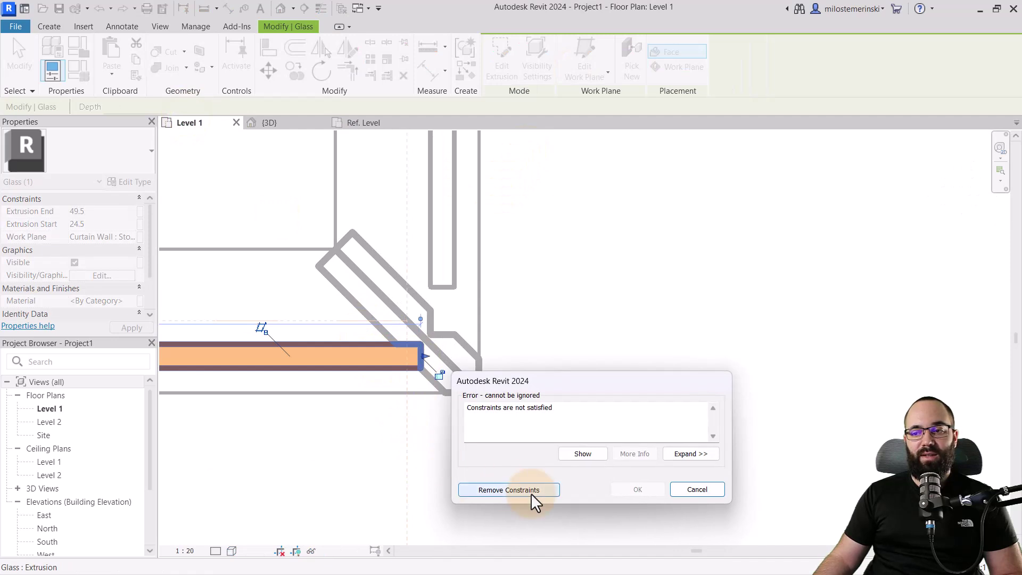
left_click(511, 490)
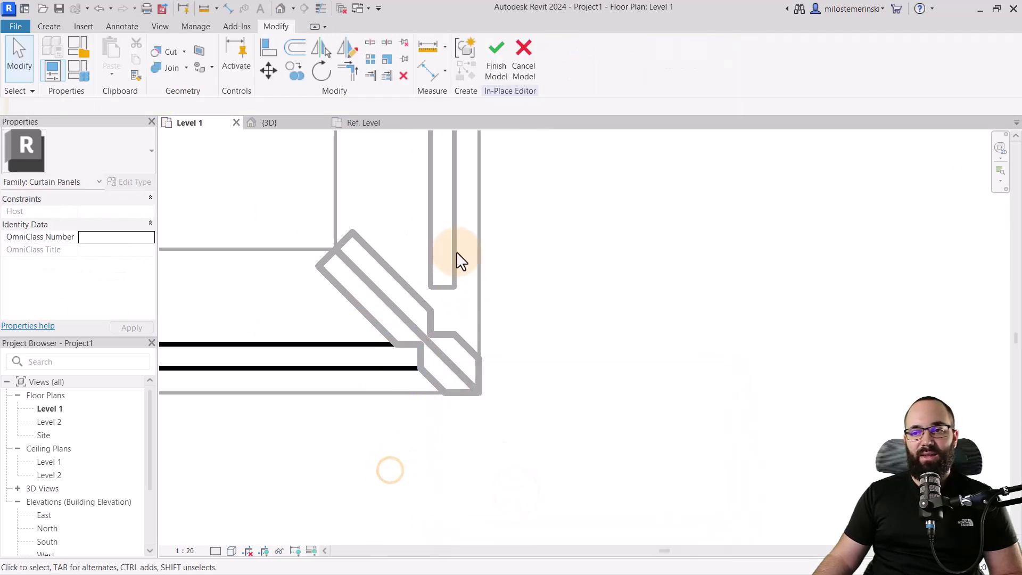
left_click(496, 76)
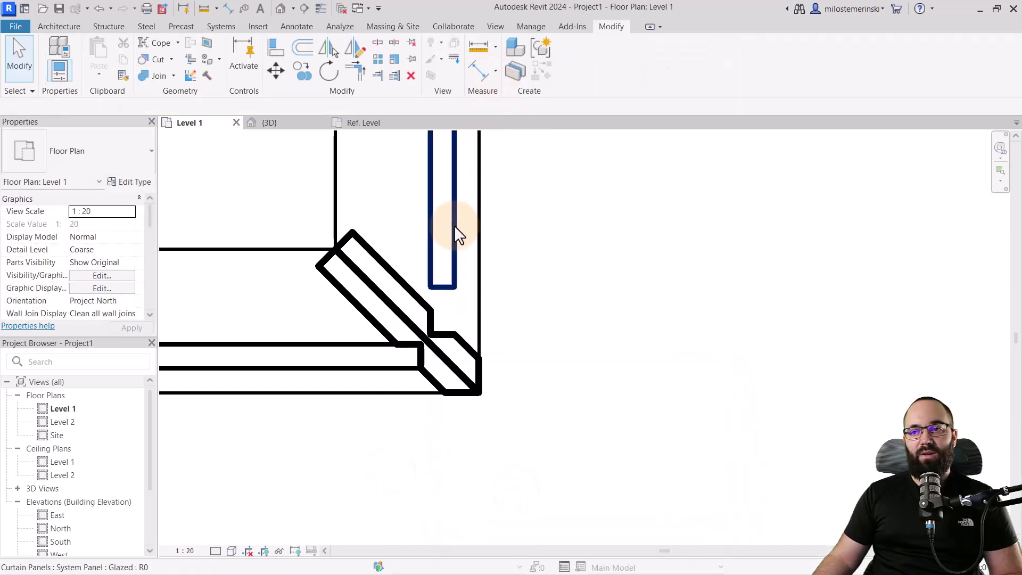
Step: Stretch the vertical leg panel's glass down into the corner the same way, then return to 3D
left_click(456, 221)
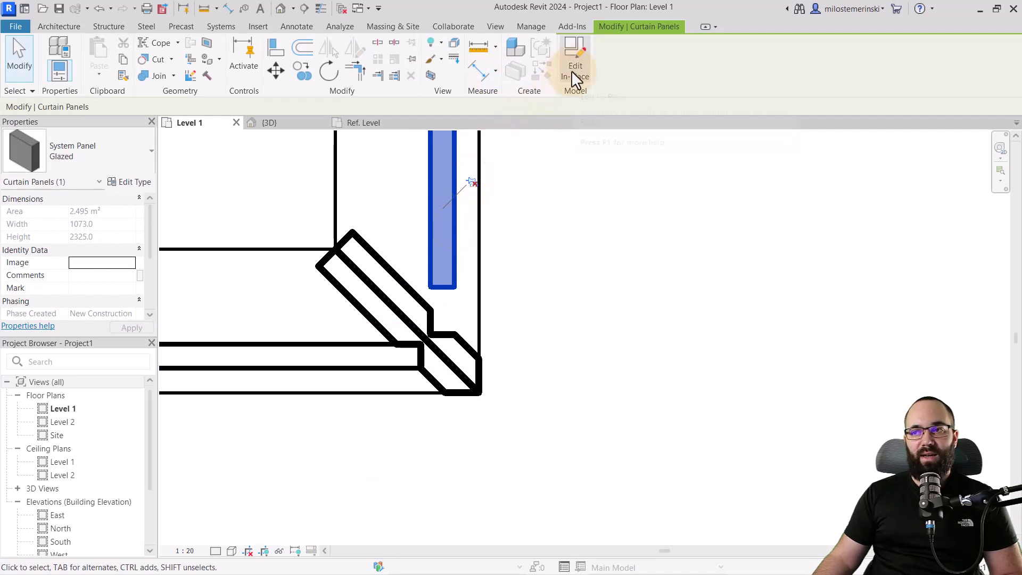
left_click(565, 70)
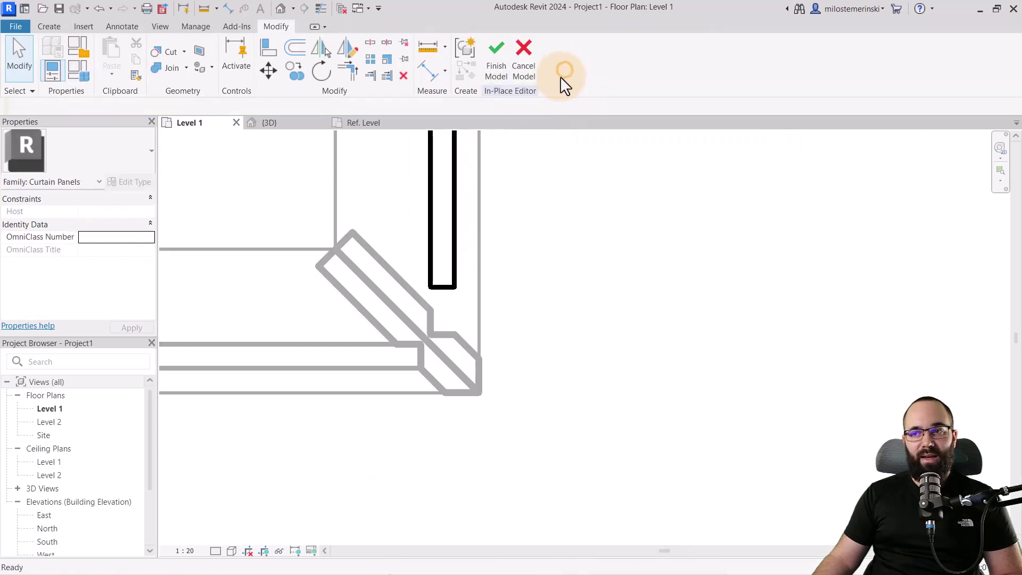
left_click(445, 287)
left_click_drag(442, 287, 489, 334)
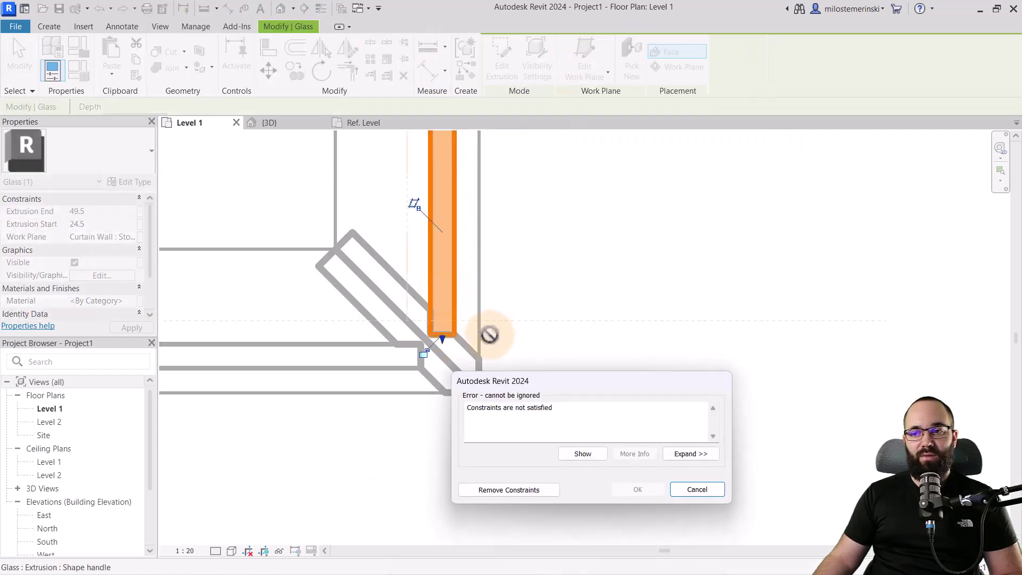
left_click(516, 490)
left_click(398, 482)
left_click(490, 72)
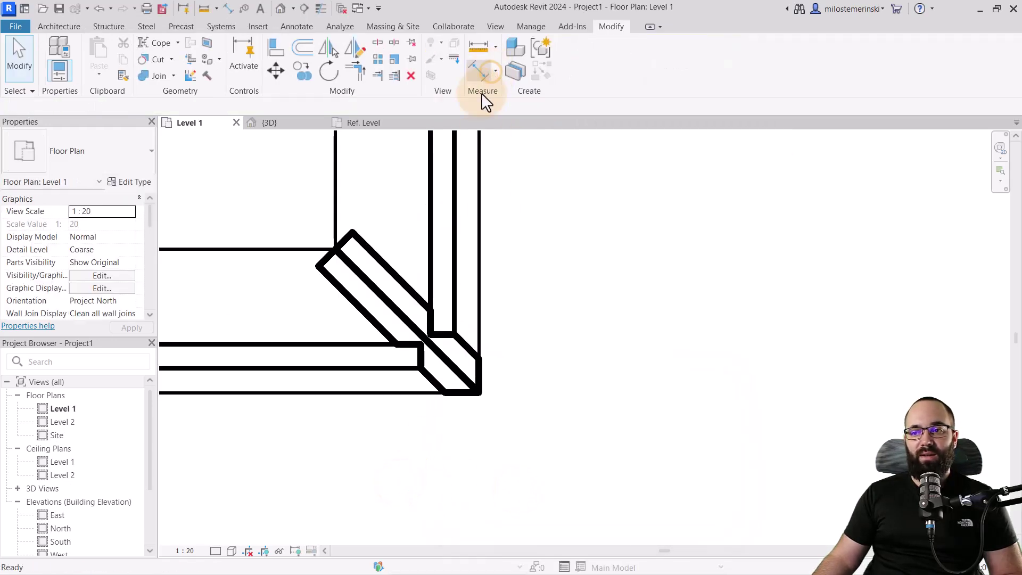
left_click(288, 127)
Step: Assign corner mullion types to the two vertical corner mullions, one as Corner Mullion Right
middle_click_drag(448, 374, 363, 302, "shift")
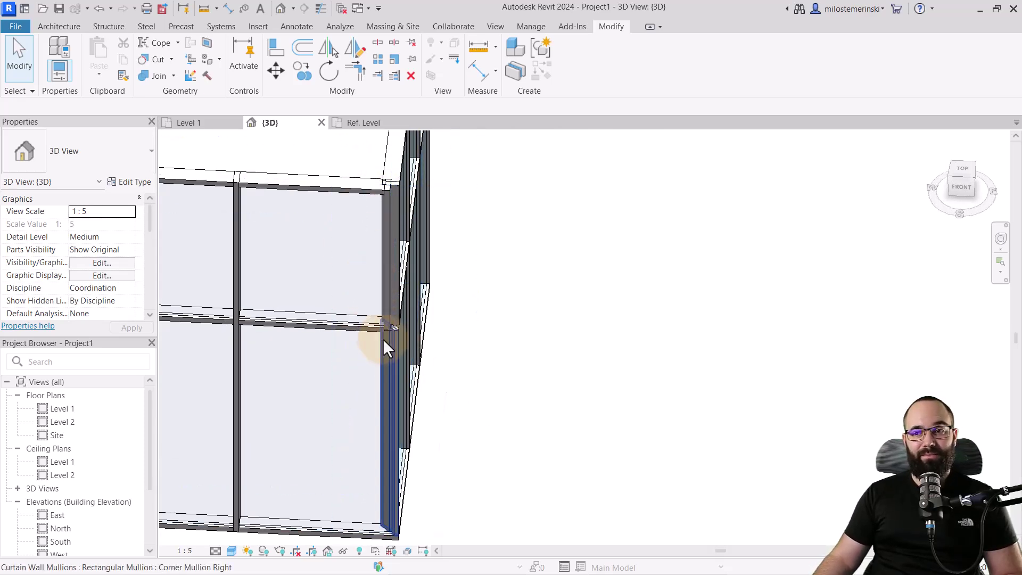
scroll(382, 338, "up", 5)
left_click(367, 322)
middle_click_drag(427, 302, 358, 235, "shift")
key("Escape")
left_click(352, 234)
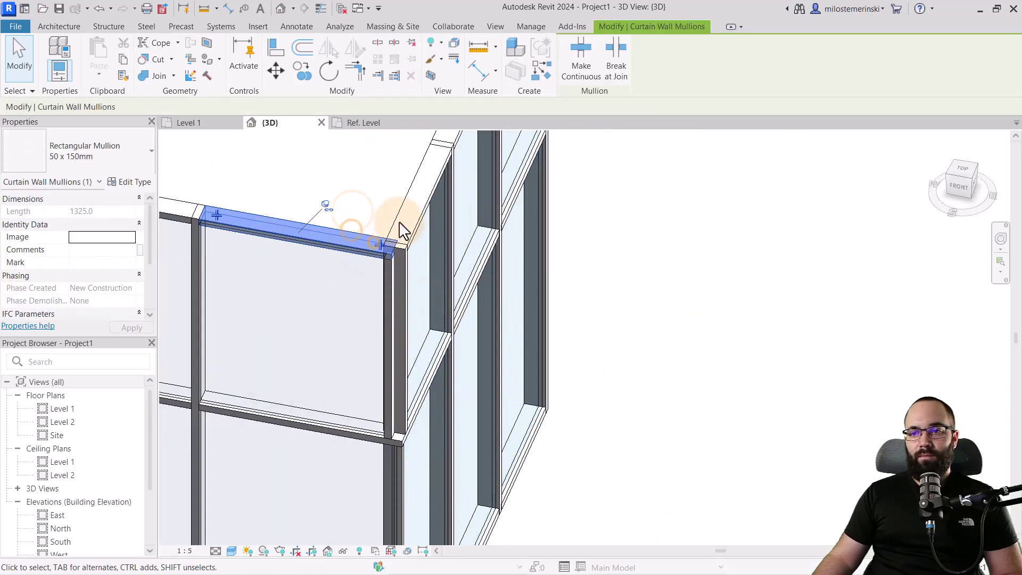
left_click(401, 284)
left_click(421, 316)
left_click(77, 151)
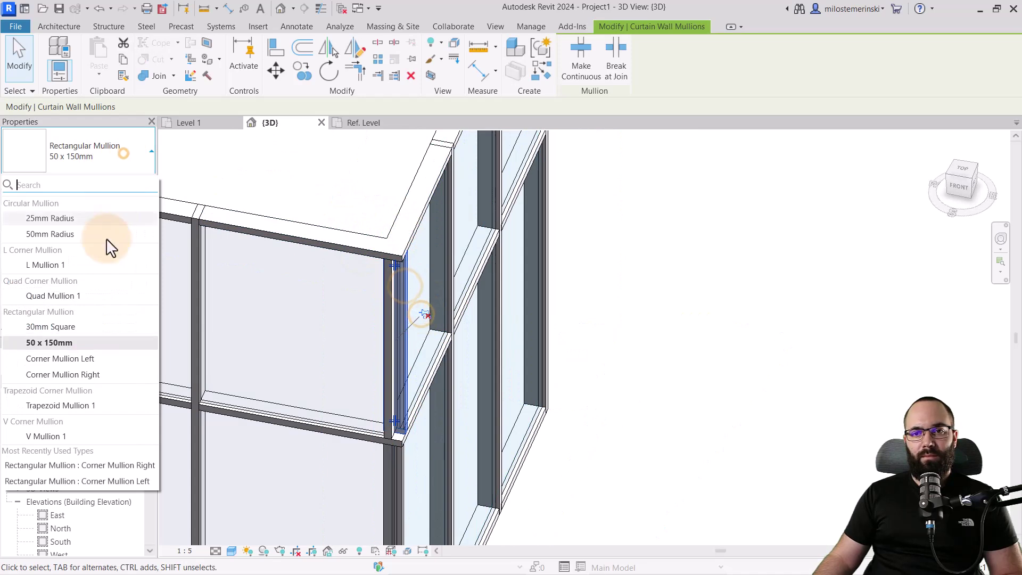
left_click(58, 358)
left_click(385, 340)
left_click(77, 151)
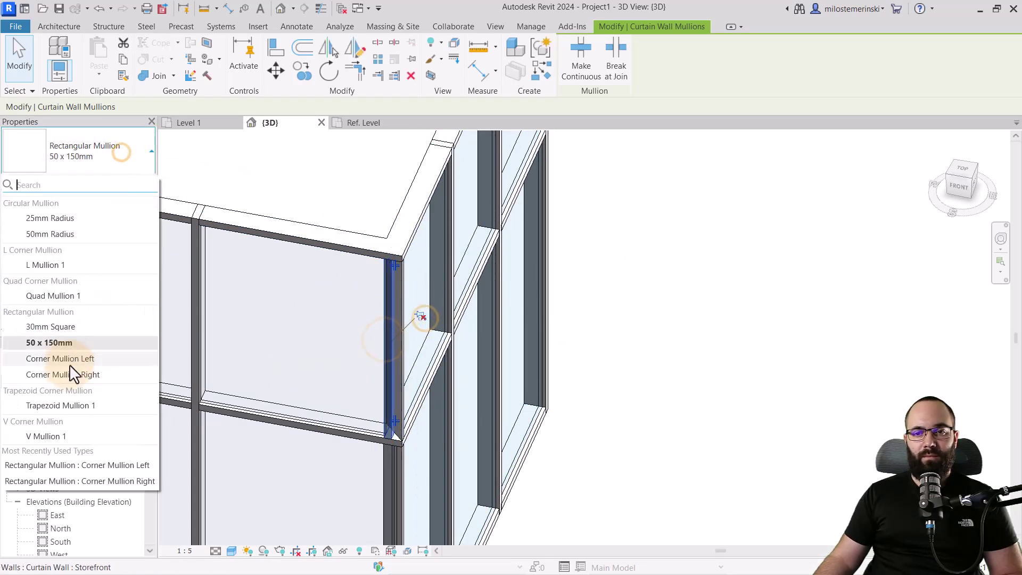
left_click(70, 372)
left_click(328, 193)
Step: Try stretching the corner panel's glass toward the corner, dismissing the constraints error
scroll(407, 425, "up", 5)
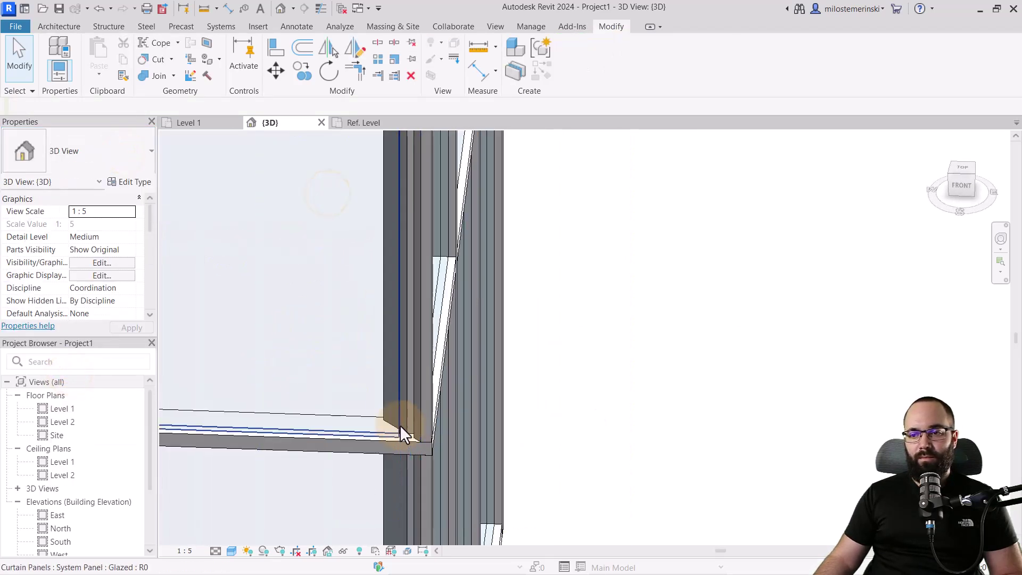
left_click(401, 425)
left_click(226, 203)
left_click(571, 69)
left_click(395, 350)
left_click_drag(405, 247, 421, 240)
key("Escape")
Step: Stretch the adjoining panel's glass left into the corner, remove constraints and finish the model
middle_click_drag(543, 461, 356, 434, "shift")
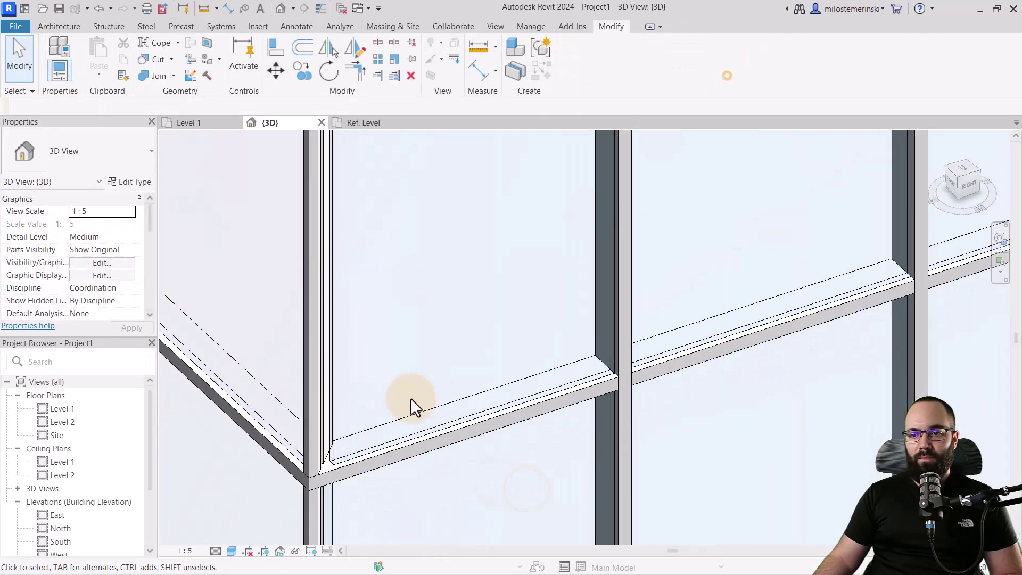
left_click(349, 409)
left_click(337, 413)
left_click(571, 70)
left_click(325, 269)
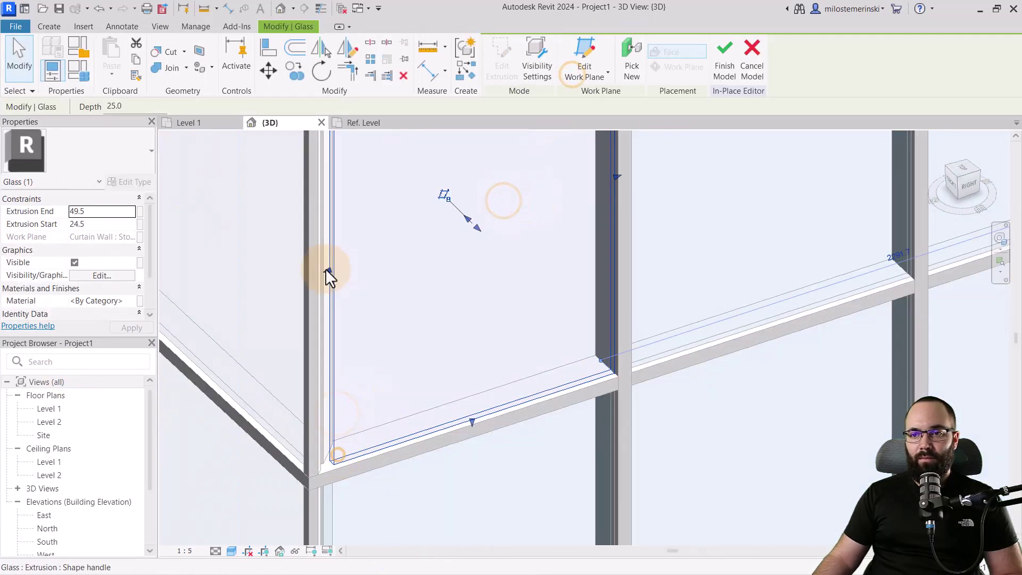
left_click_drag(326, 269, 292, 269)
left_click(533, 497)
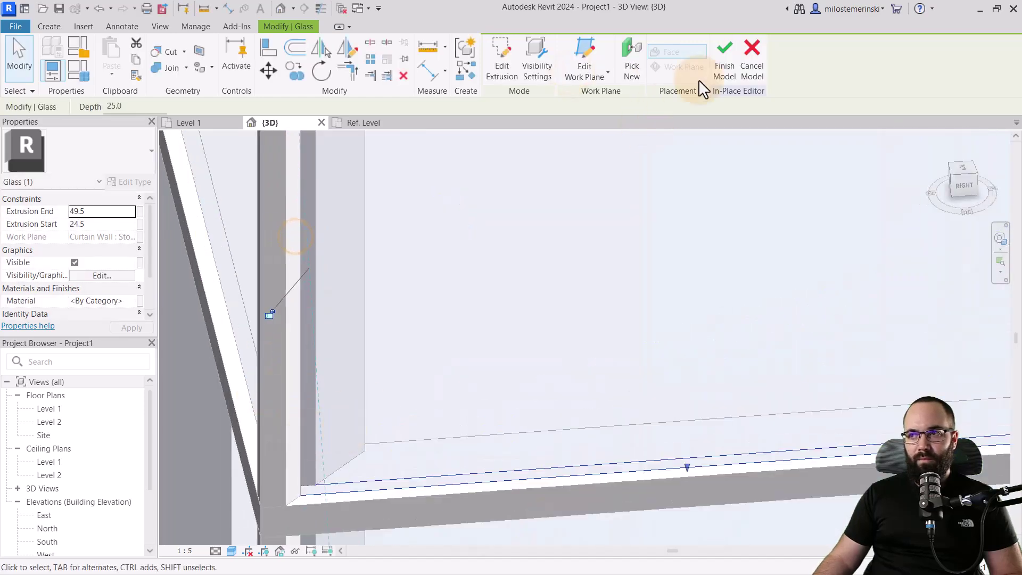
left_click(725, 59)
scroll(558, 285, "down", 5)
Step: Orbit the 3D view to check the corner, then show the Level 1 plan zoomed to the corner
middle_click_drag(415, 285, 422, 336, "shift")
middle_click_drag(393, 424, 468, 432, "shift")
scroll(447, 463, "up", 3)
scroll(501, 394, "down", 3)
left_click(207, 126)
scroll(437, 411, "down", 3)
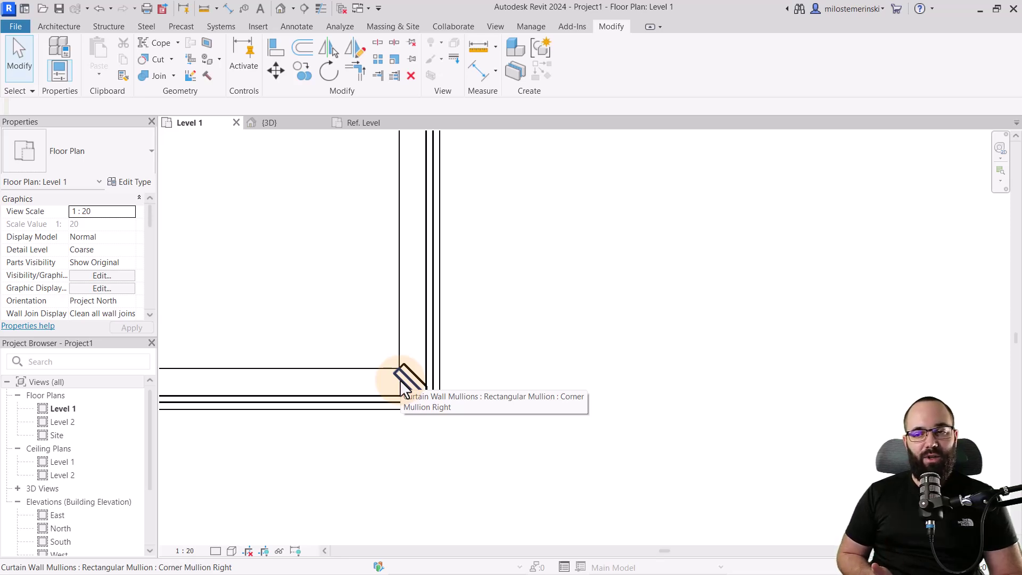
scroll(401, 381, "up", 4)
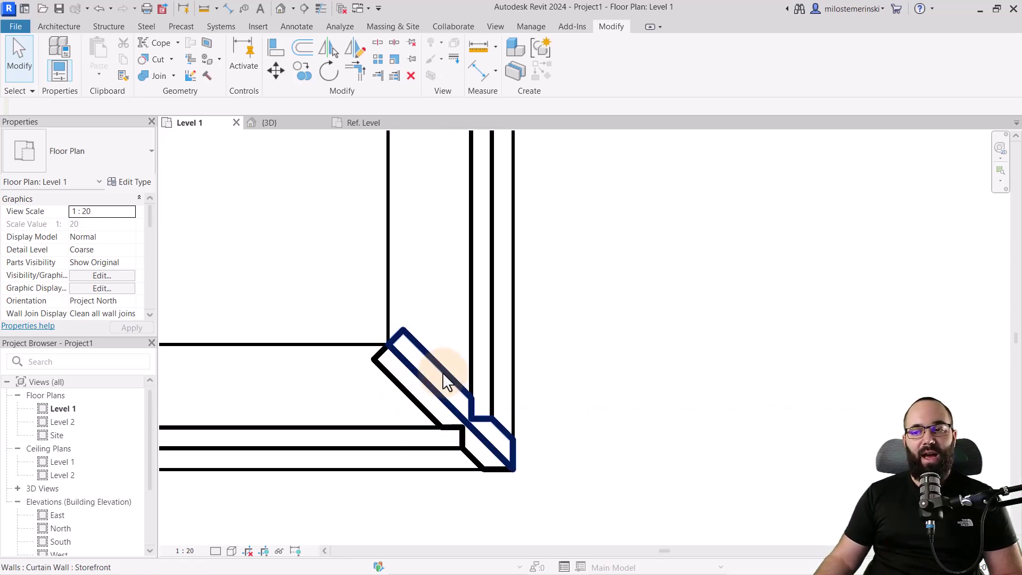
scroll(350, 297, "down", 1)
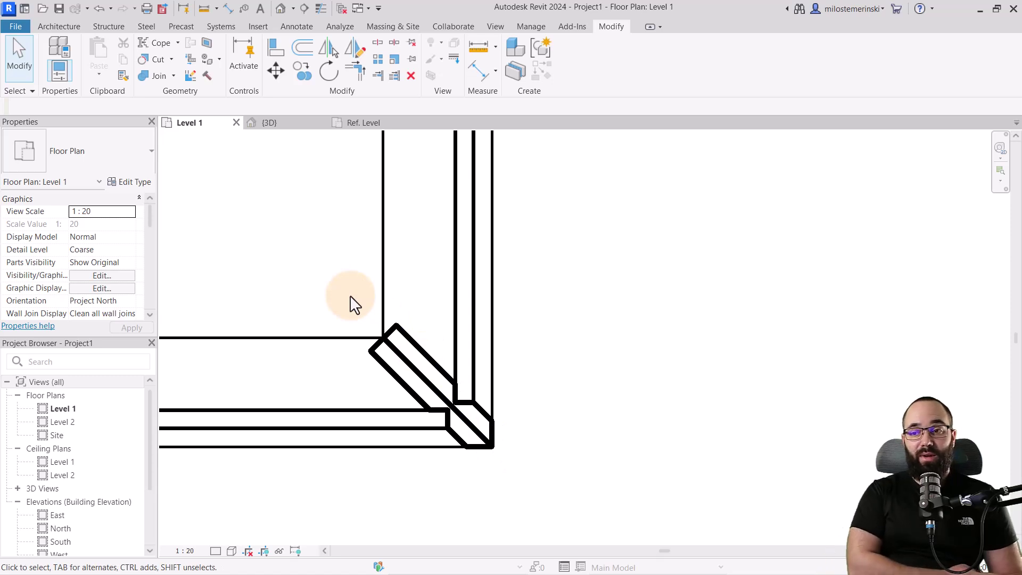
Step: Start a masking region and trace its boundary along the inner edges of the corner mullions
left_click(297, 27)
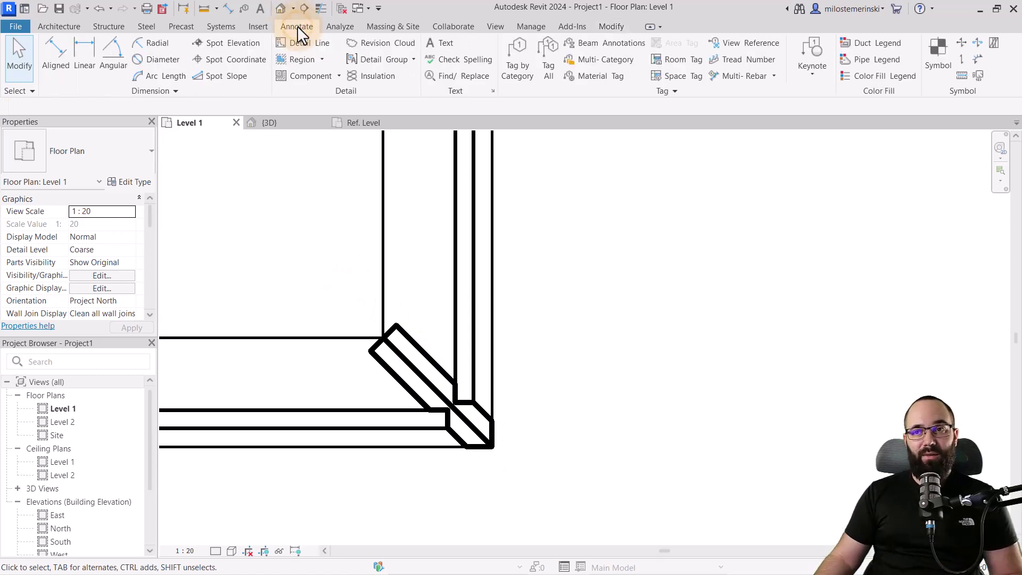
left_click(300, 59)
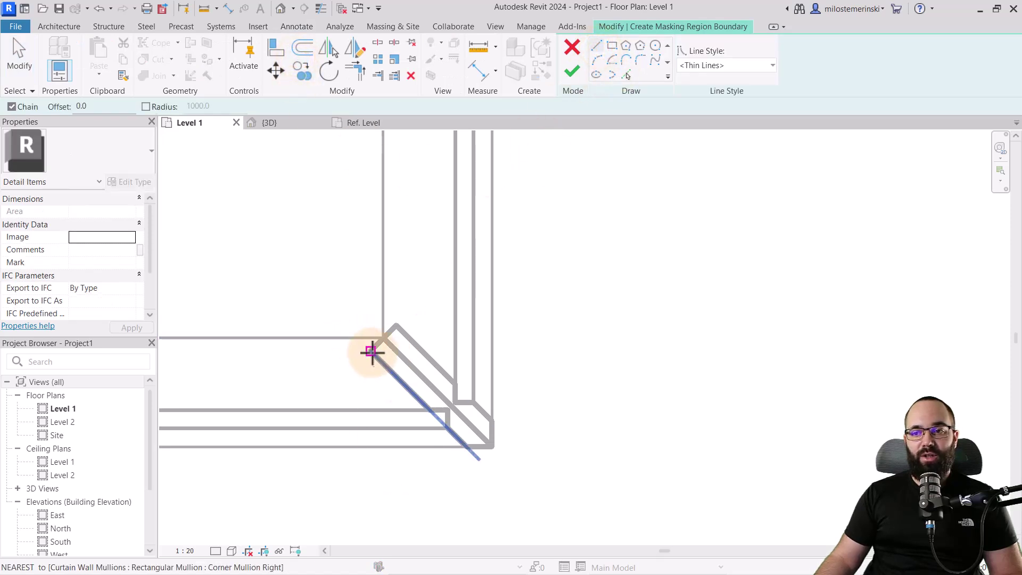
left_click(384, 336)
left_click(397, 326)
scroll(449, 372, "up", 3)
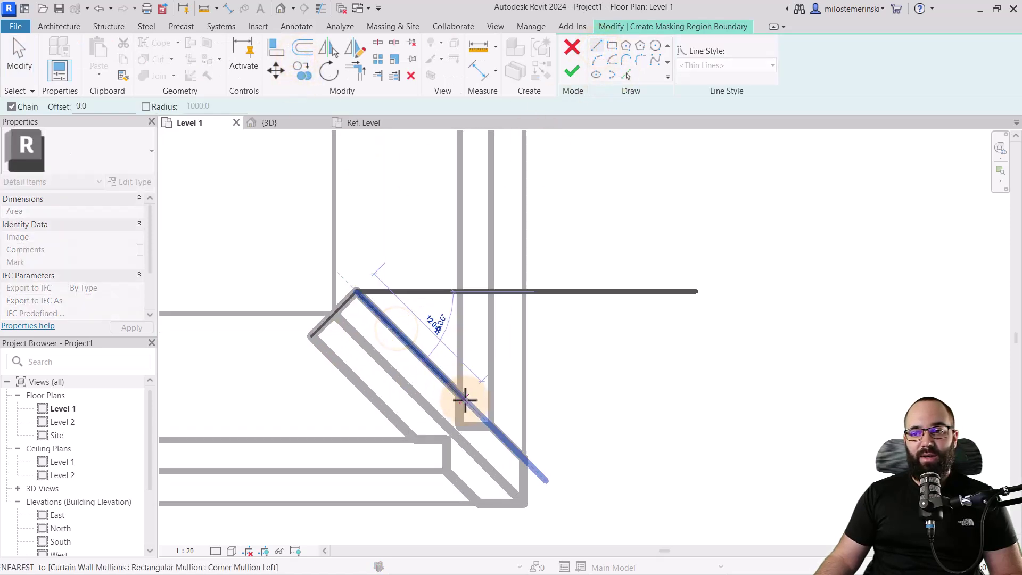
left_click(459, 395)
left_click(458, 426)
left_click(491, 426)
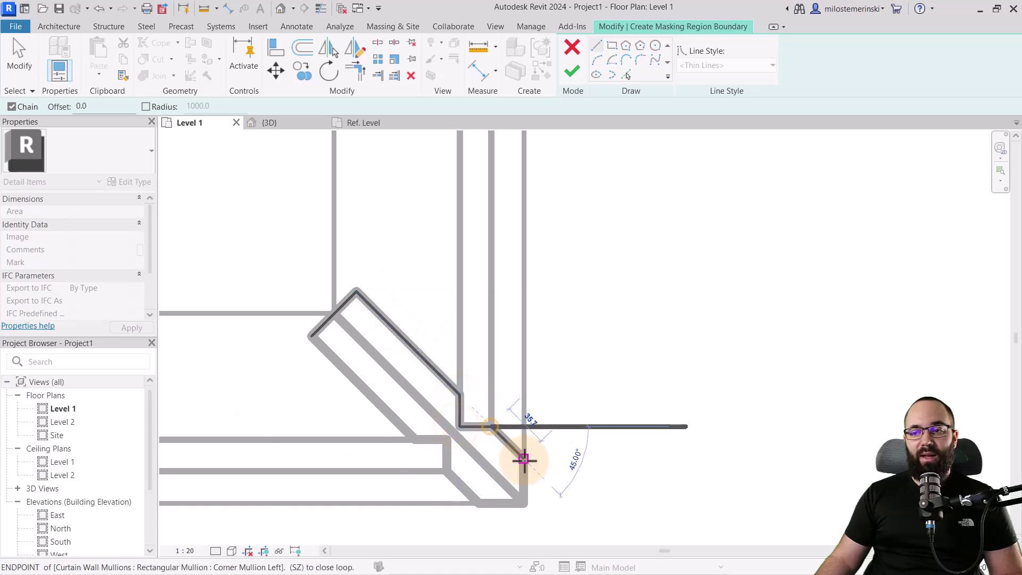
Step: Continue the boundary around the outer corner tip and close the loop at the start point
left_click(525, 458)
left_click(523, 502)
left_click(478, 503)
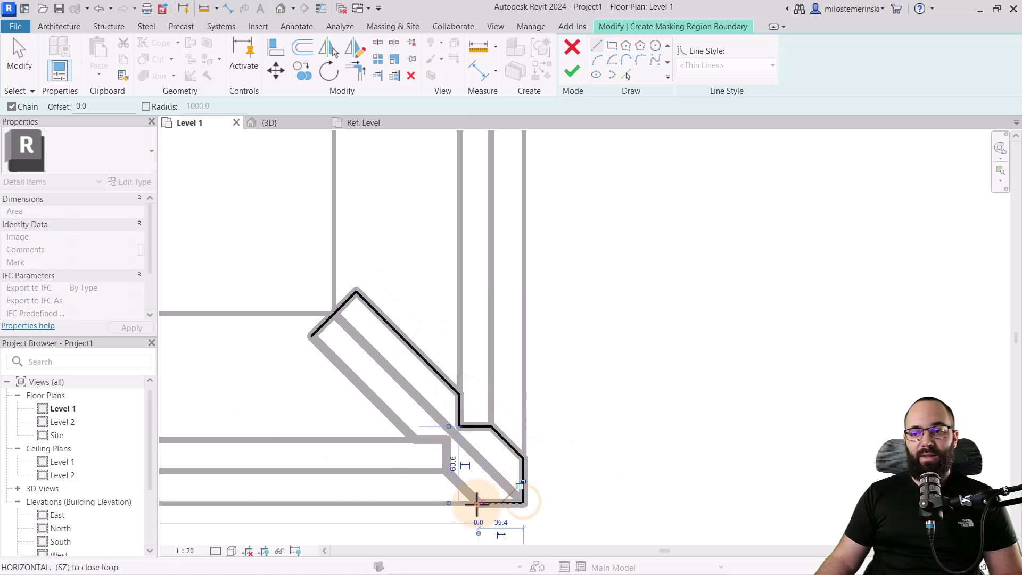
left_click(447, 471)
left_click(448, 440)
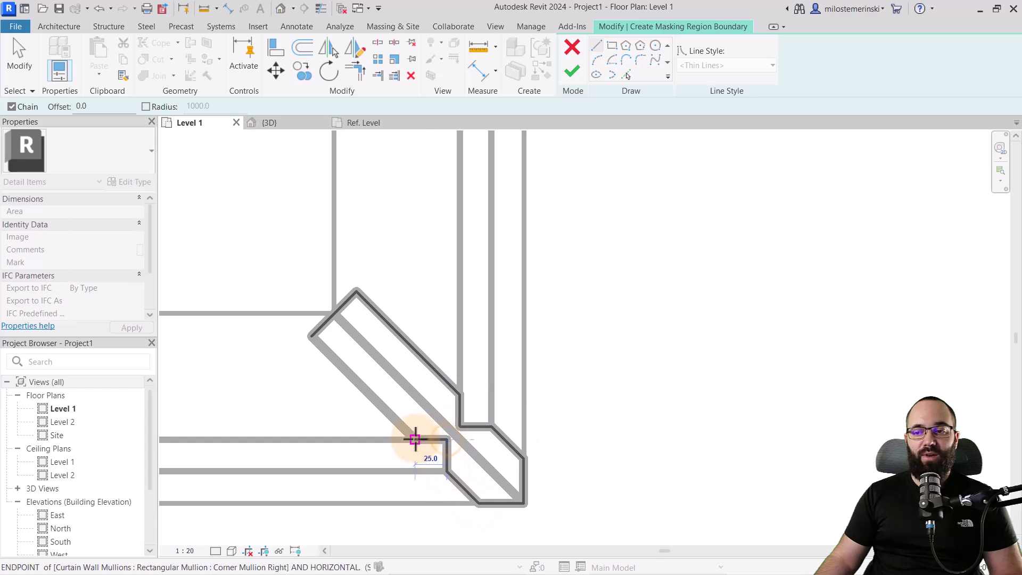
left_click(415, 440)
left_click(309, 336)
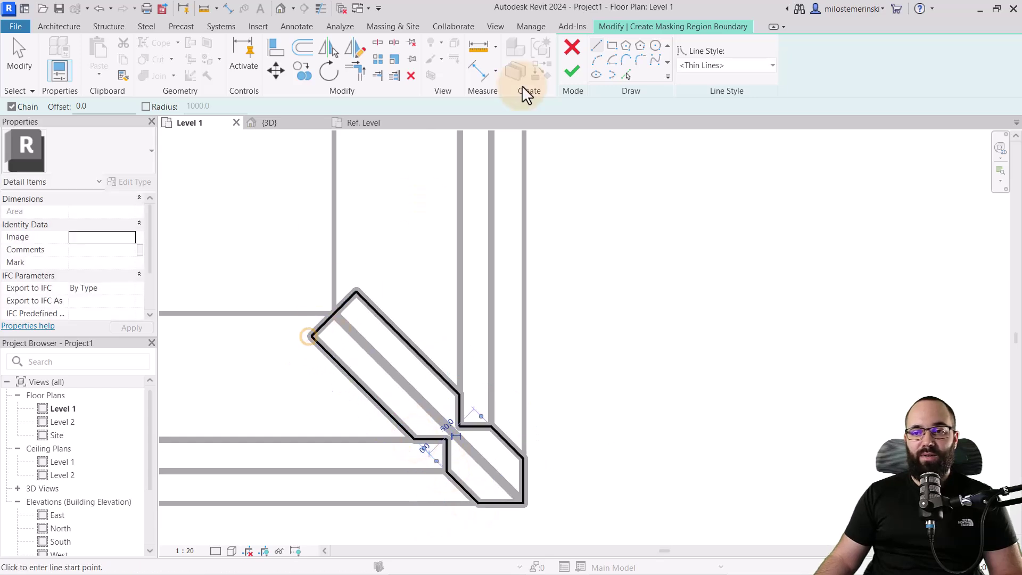
Step: Finish the masking region, deselect it, and reframe the plan around the whole corner
left_click(572, 71)
left_click(605, 292)
scroll(525, 277, "down", 3)
middle_click_drag(471, 410, 417, 425)
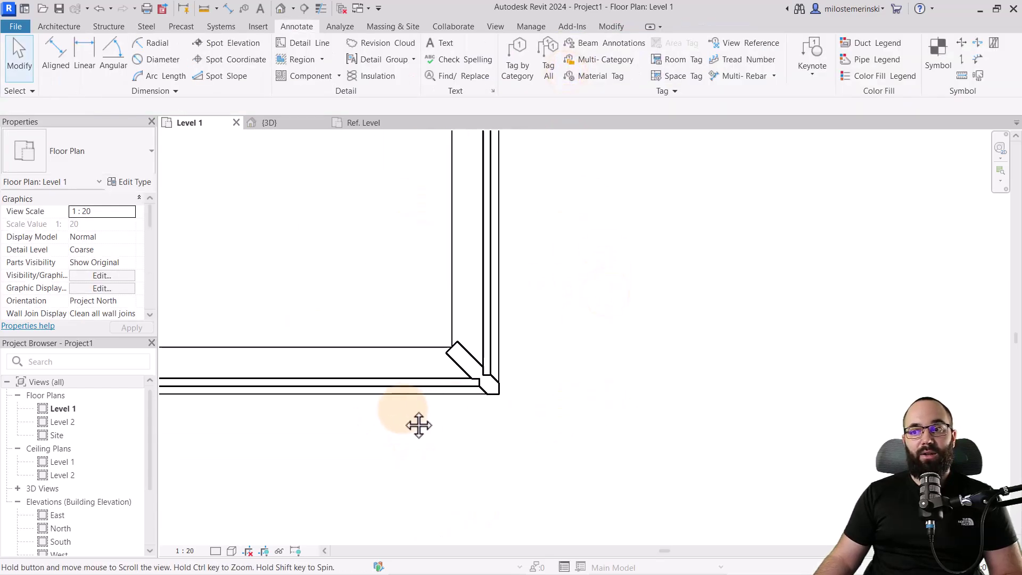
Step: Switch to the {3D} view and orbit to check where the corner mullions and glass meet
left_click(277, 127)
middle_click_drag(479, 448, 411, 325, "shift")
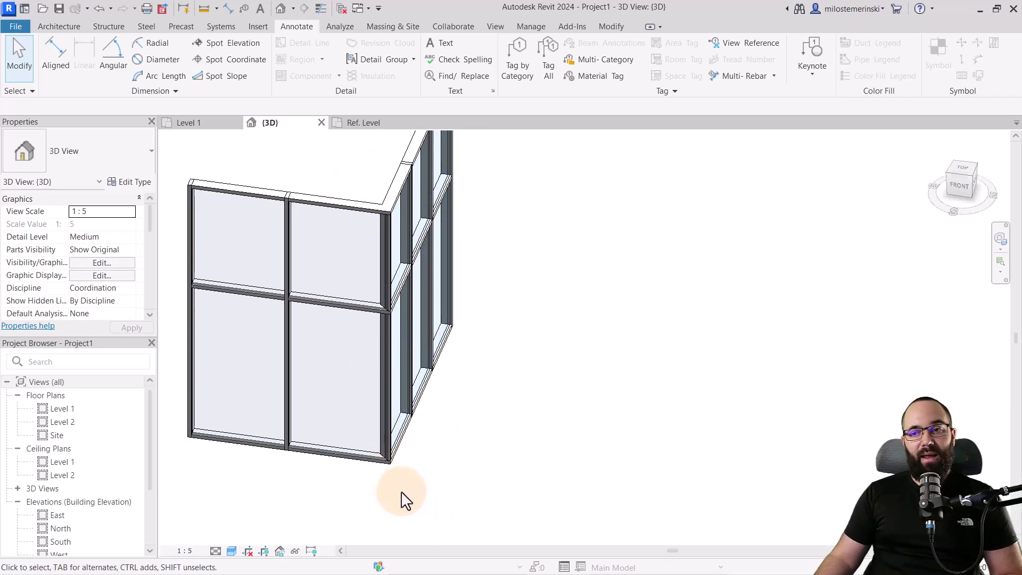
middle_click_drag(403, 501, 471, 477, "shift")
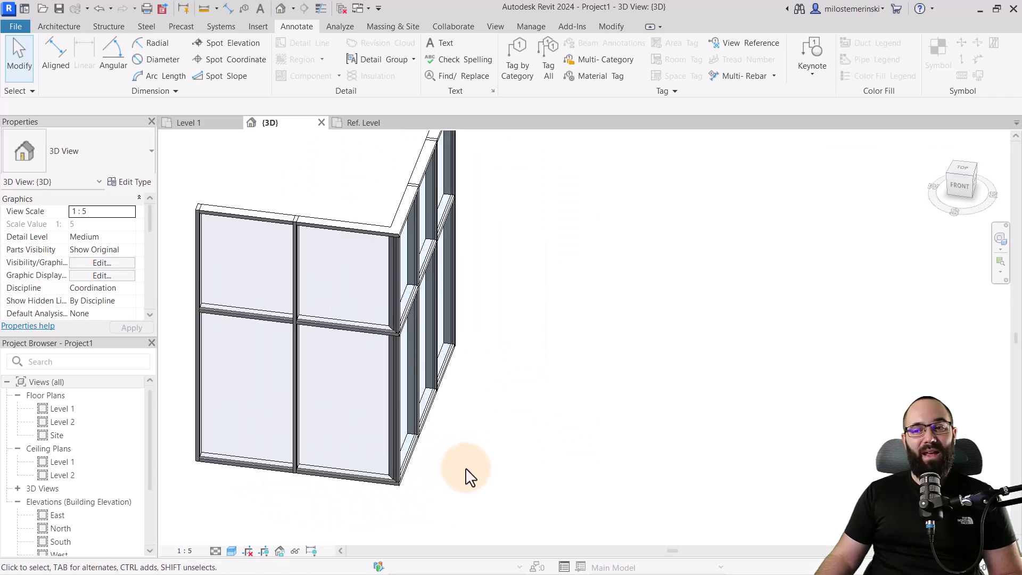